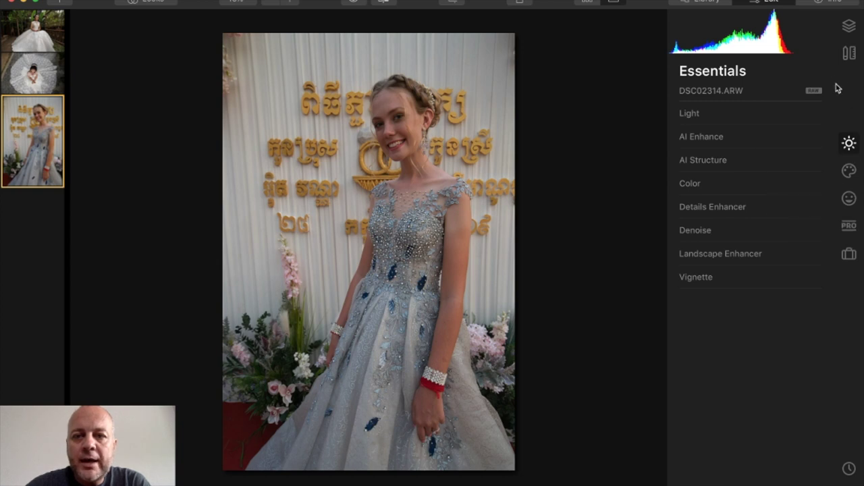
Step: Crop the photo tighter around the woman, keeping the Original aspect ratio, and apply the crop
left_click(848, 35)
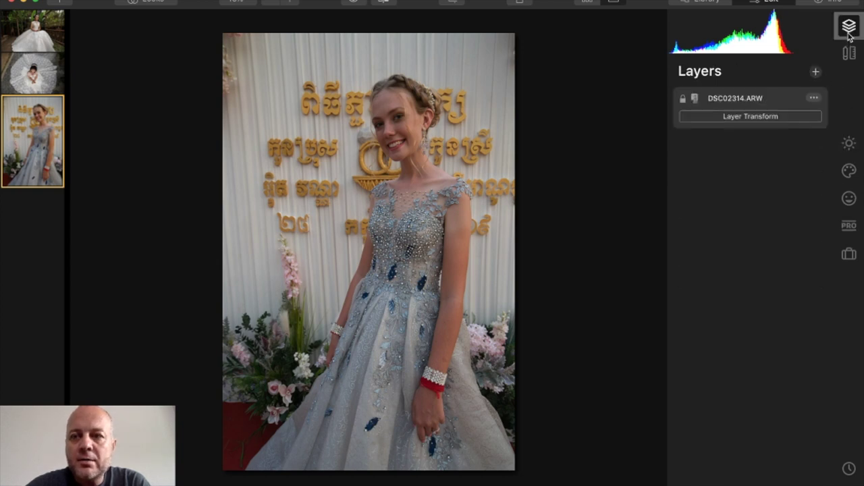
left_click(849, 53)
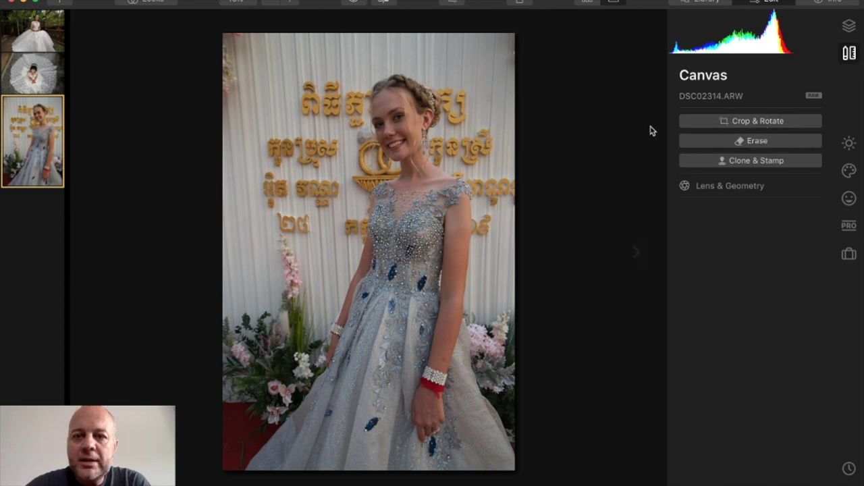
key("c")
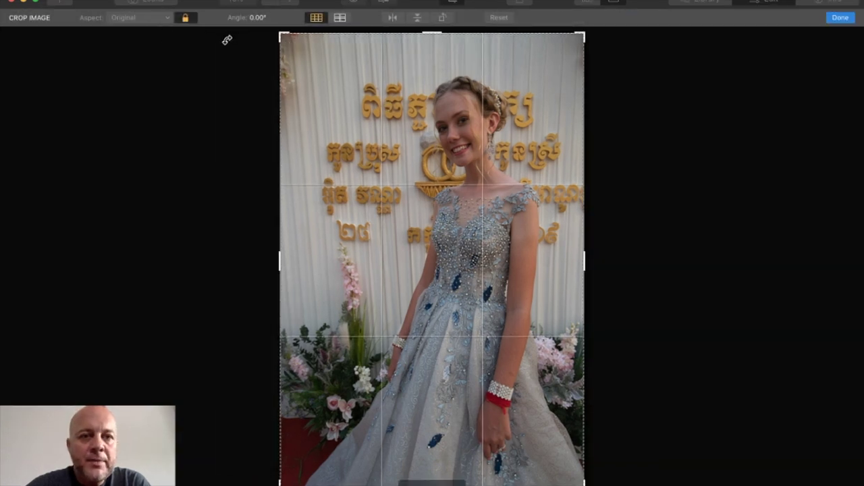
left_click(131, 20)
left_click(130, 21)
left_click_drag(280, 34, 291, 49)
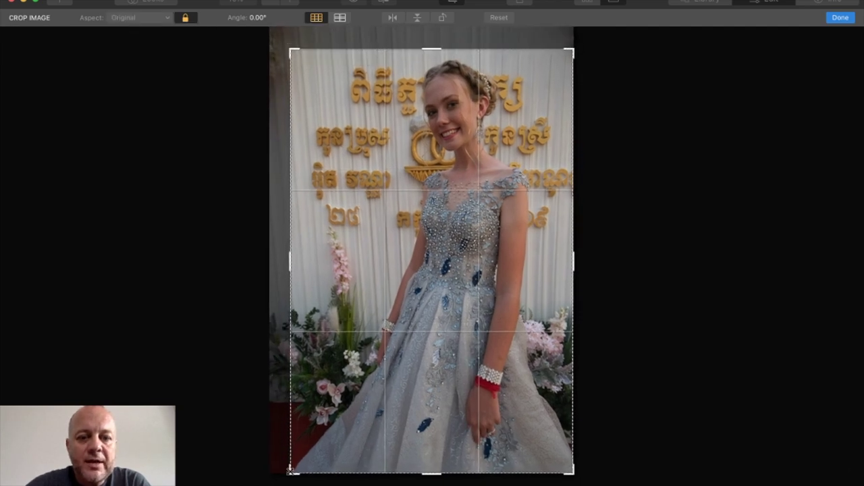
left_click_drag(291, 470, 314, 440)
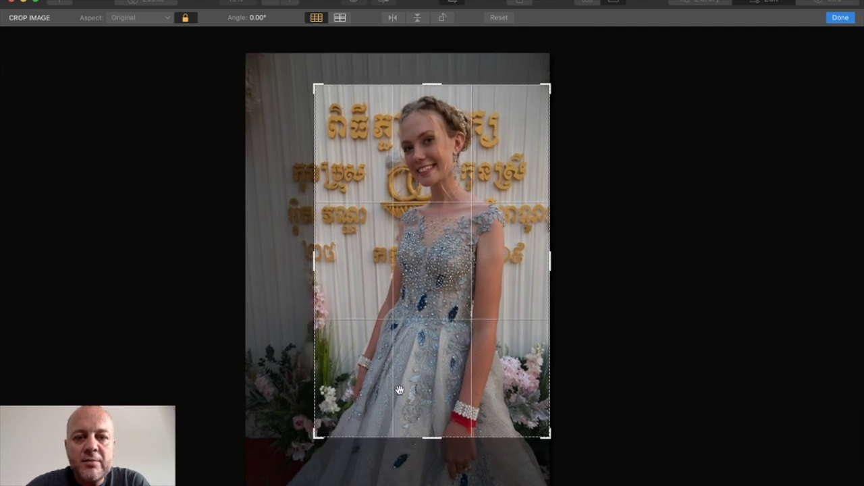
left_click(839, 21)
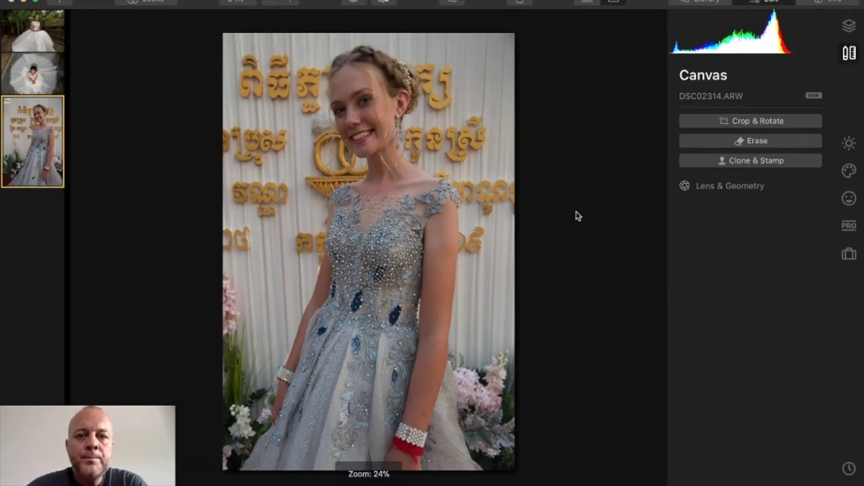
Step: In Portrait Enhancer, set Face Light to 74, Eye Whitening to 28, Eye Enhancer to 32 and Dark Circles Removal to 77
left_click(848, 198)
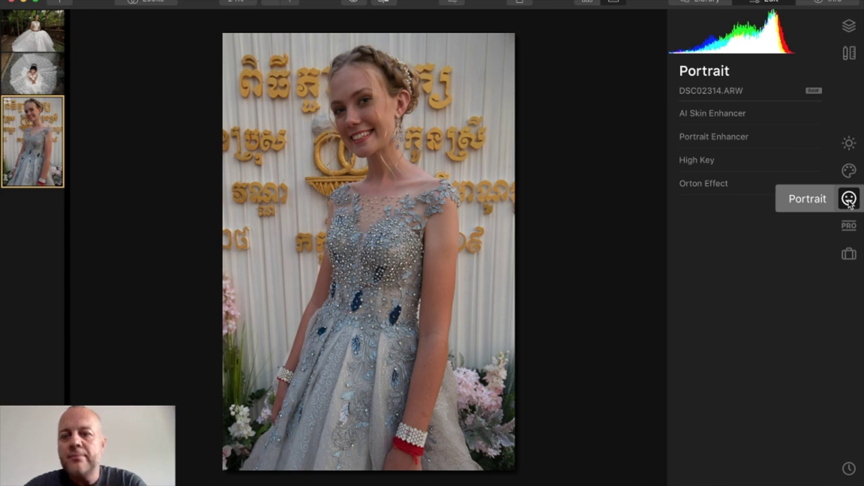
left_click(734, 136)
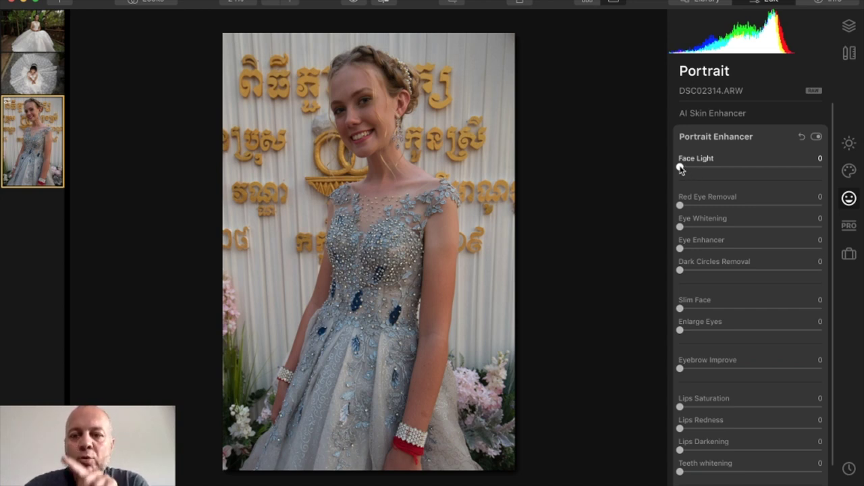
left_click_drag(683, 169, 784, 169)
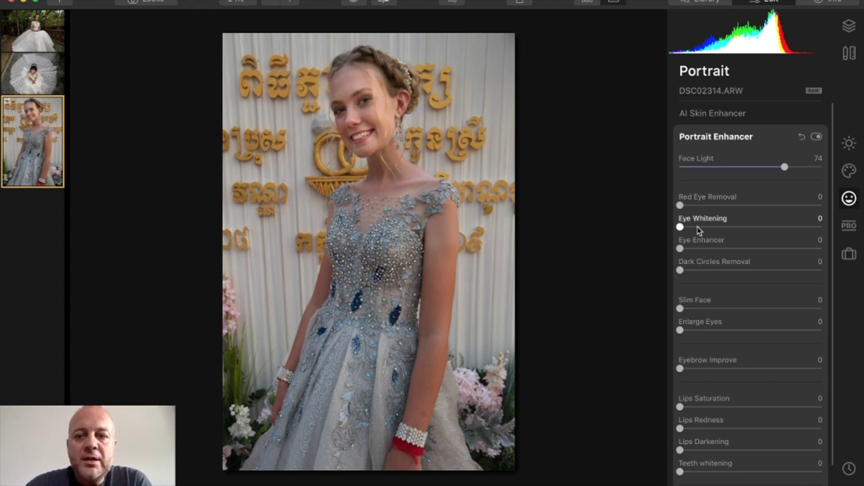
left_click_drag(680, 229, 721, 228)
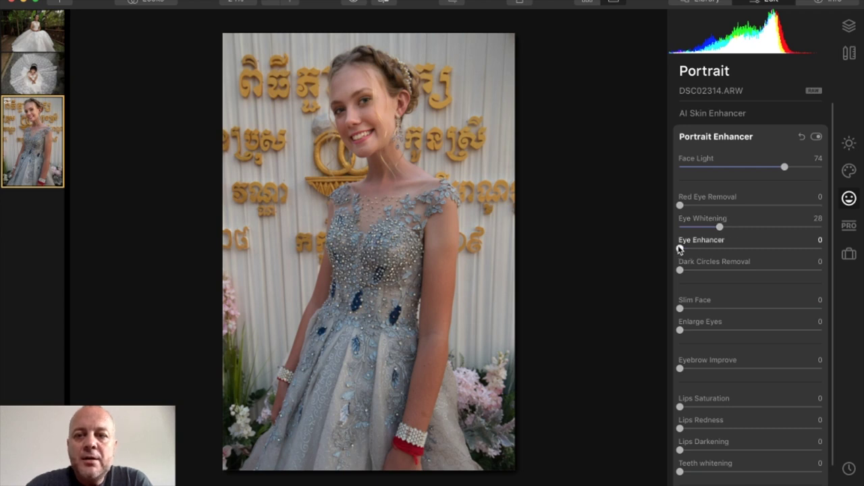
left_click_drag(681, 249, 733, 249)
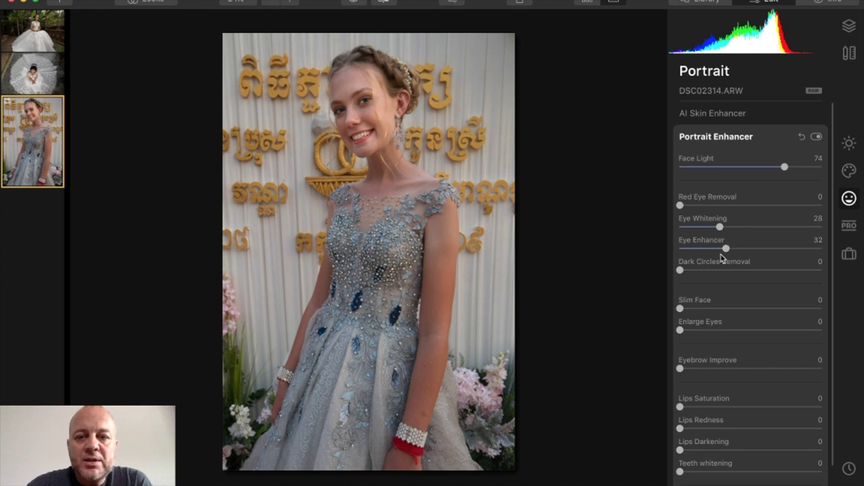
left_click_drag(682, 271, 863, 270)
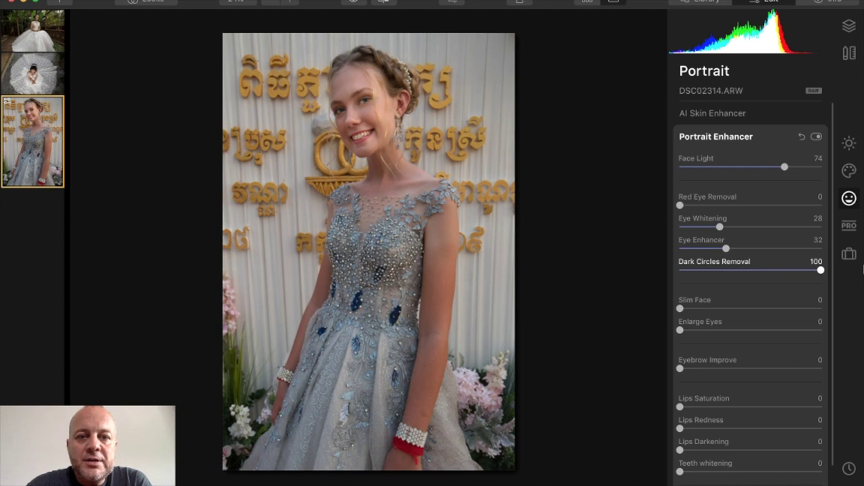
left_click_drag(843, 272, 796, 275)
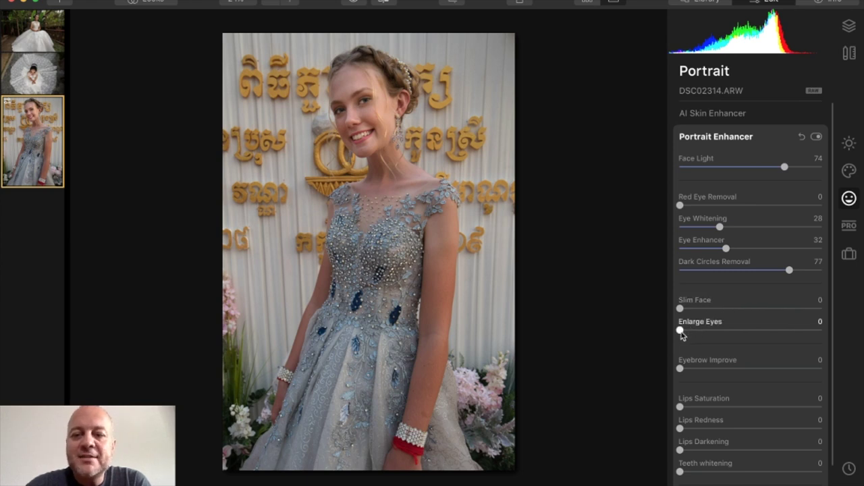
Step: Keep Enlarge Eyes at 0 and set Eyebrow Improve to 35, Lips Redness to 23 and Teeth Whitening to 25
mouse_move(680, 330)
left_mouse_down()
mouse_move(845, 326)
mouse_move(667, 334)
left_mouse_up()
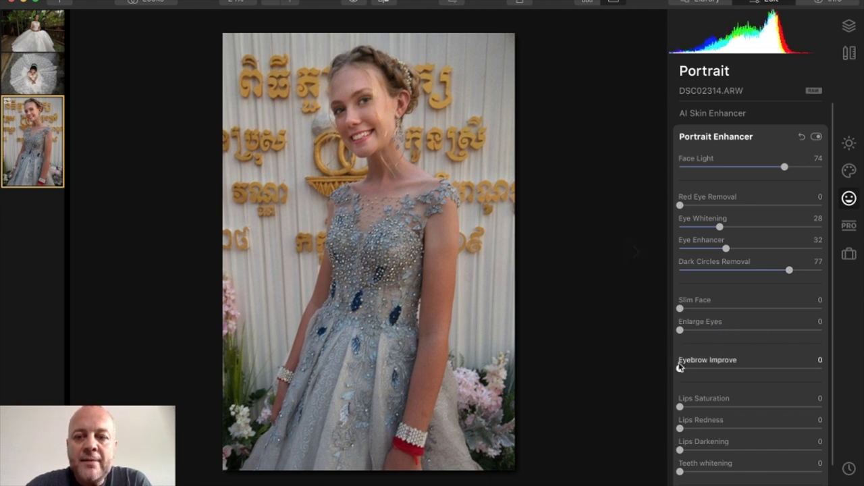
left_click_drag(682, 370, 731, 371)
left_click_drag(680, 408, 712, 428)
left_click_drag(680, 472, 817, 468)
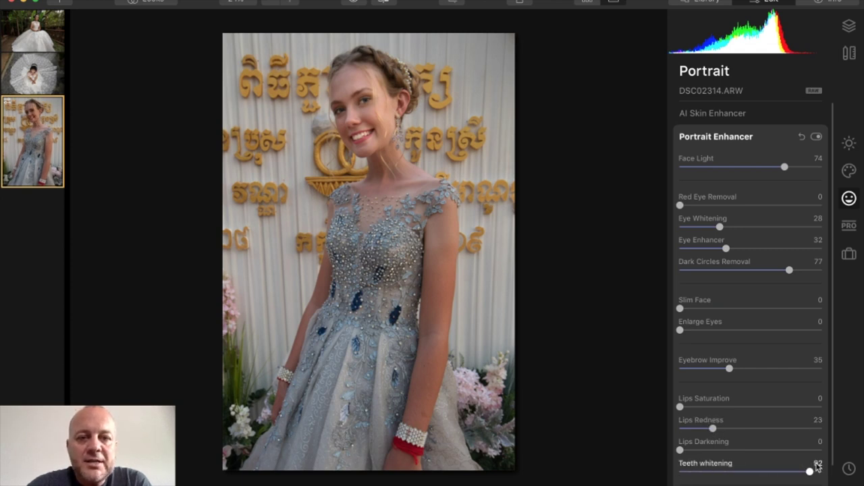
left_click_drag(817, 467, 721, 474)
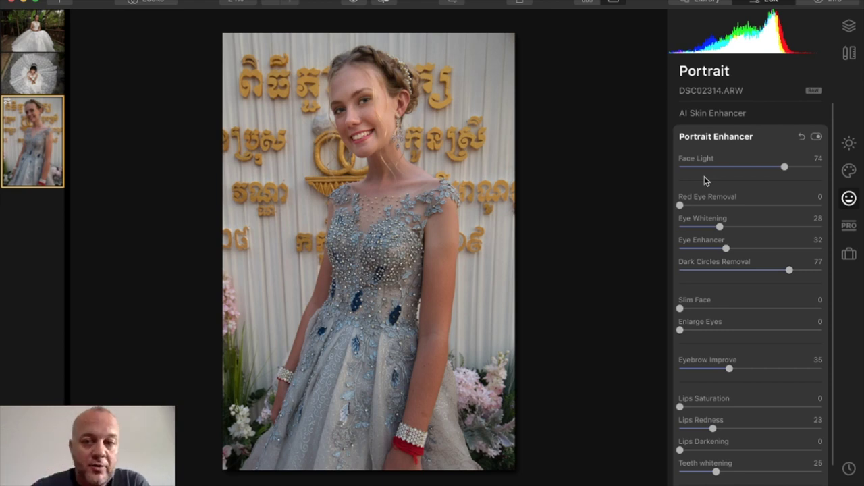
Step: Smooth the woman's skin with AI Skin Enhancer at an amount of 50
left_click(720, 138)
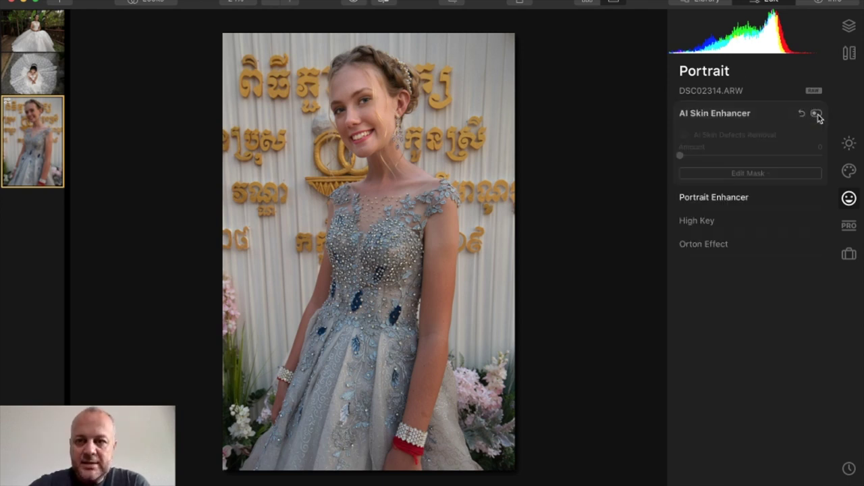
left_click(816, 114)
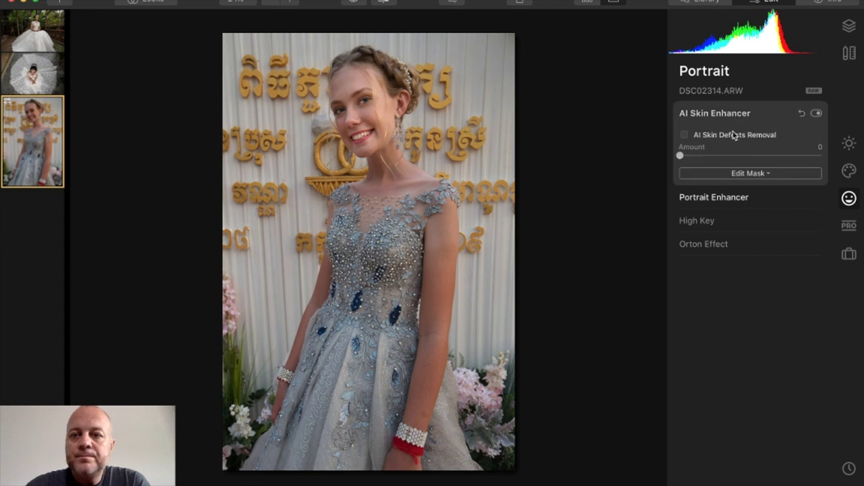
left_click_drag(682, 157, 835, 155)
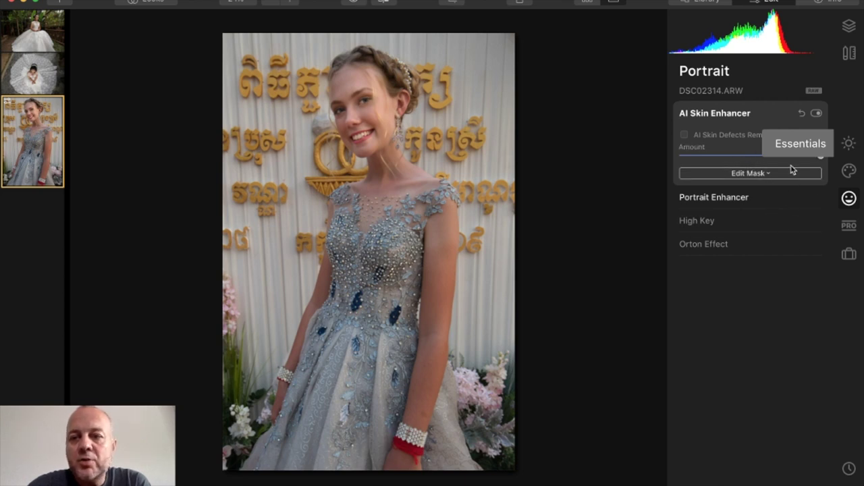
left_click_drag(726, 157, 742, 157)
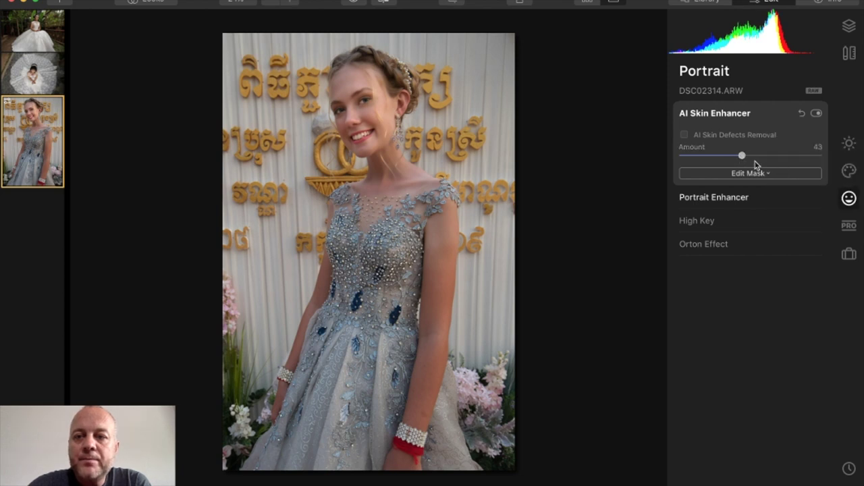
left_click_drag(743, 158, 747, 159)
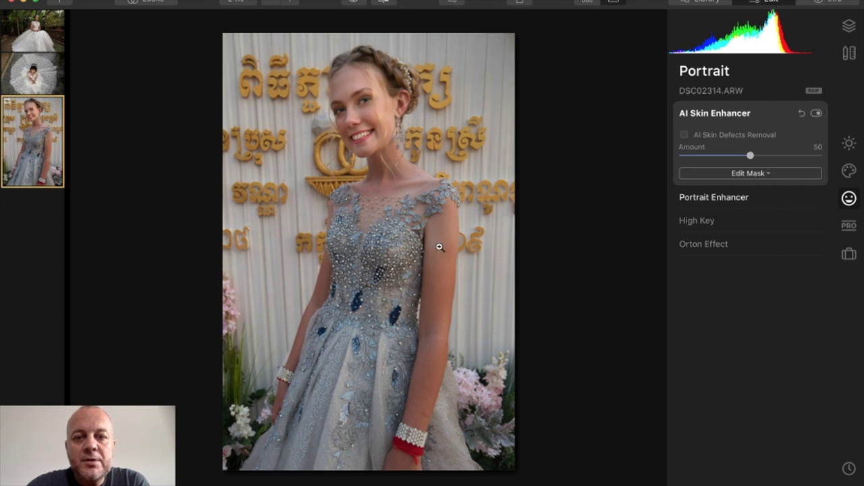
Step: Add an adjustment layer named Exposure and raise its Light exposure to 0.32
key("l")
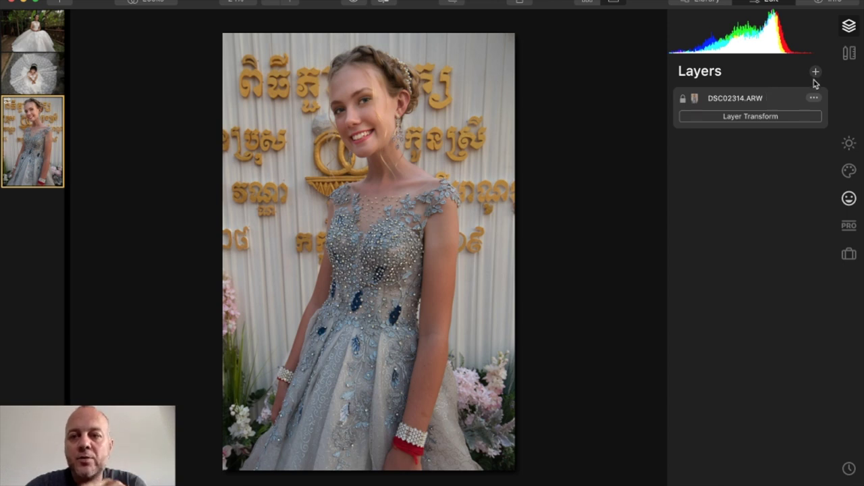
left_click(815, 73)
left_click(786, 88)
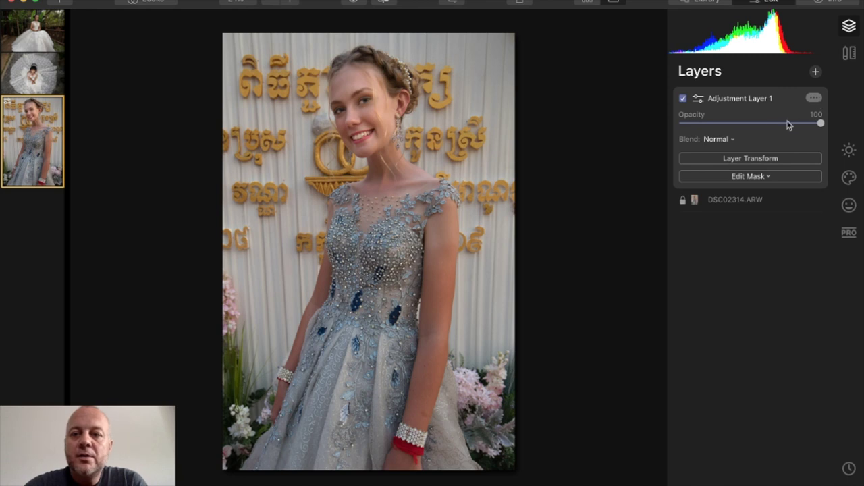
left_click(749, 161)
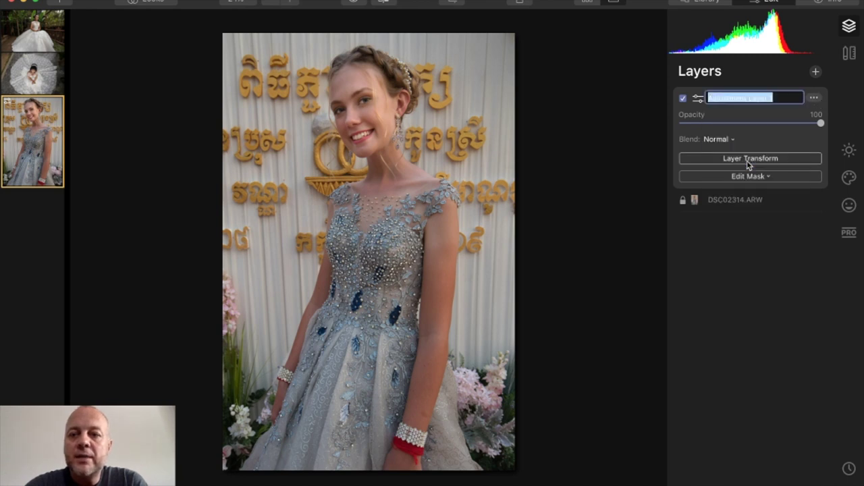
type("Exposure")
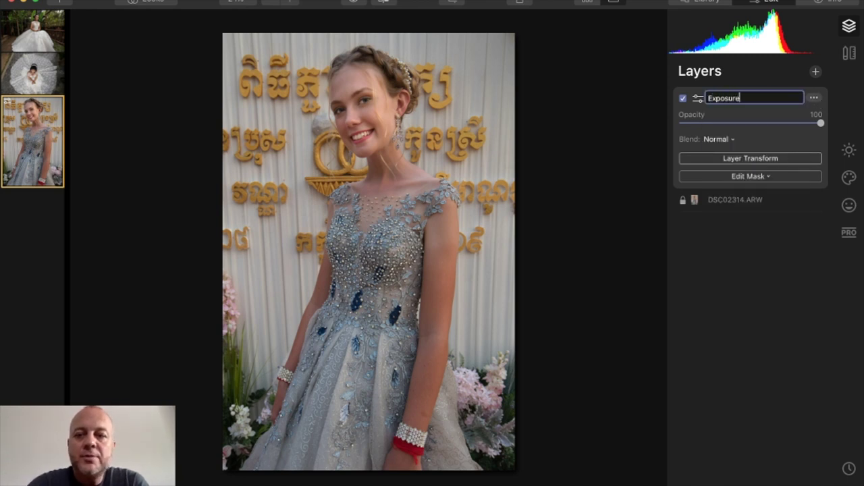
key("Return")
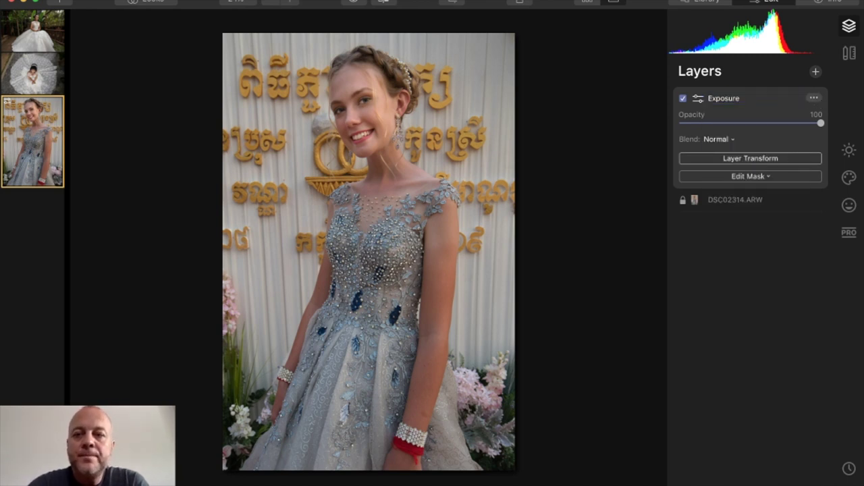
left_click(848, 151)
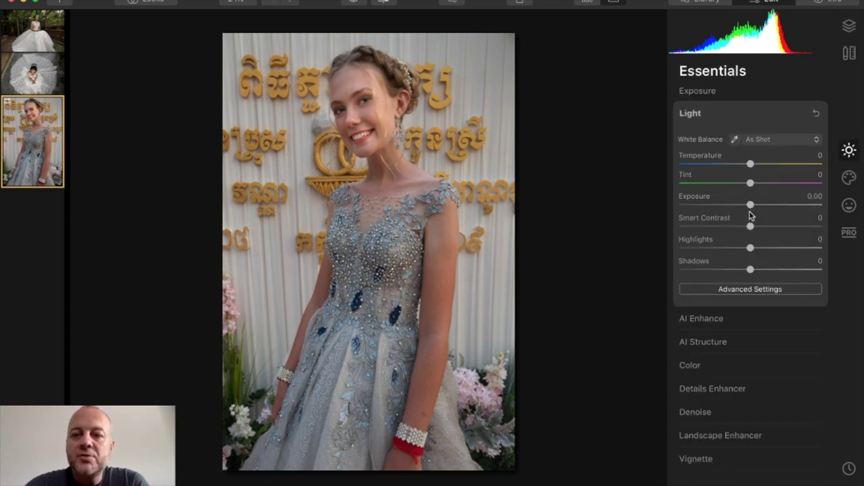
mouse_move(751, 206)
left_mouse_down()
mouse_move(794, 208)
mouse_move(755, 208)
left_mouse_up()
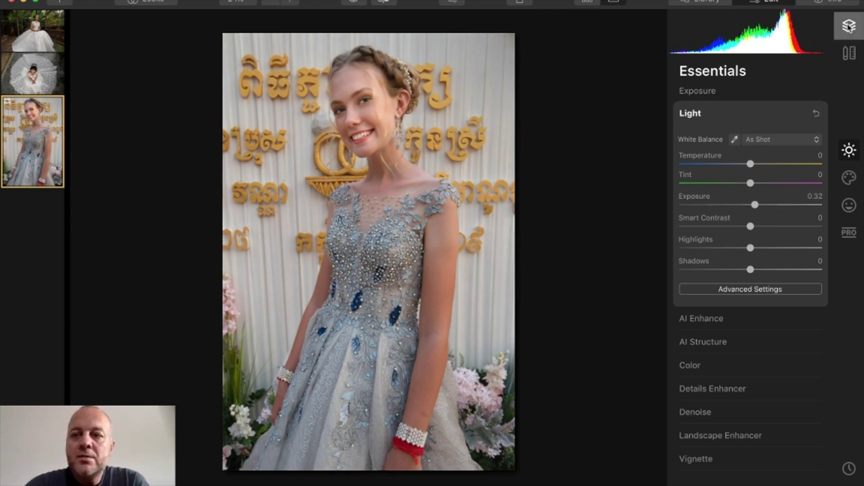
Step: Add another adjustment layer above the Exposure layer and rename it Dress
left_click(848, 25)
left_click(817, 73)
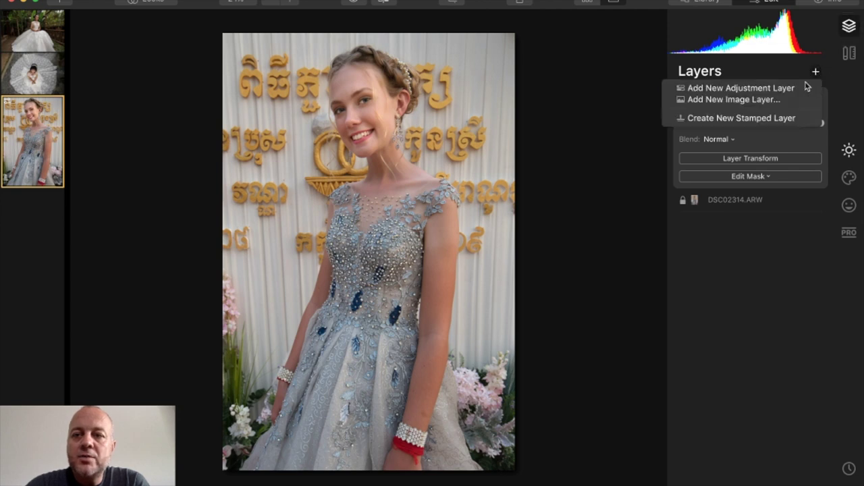
left_click(789, 89)
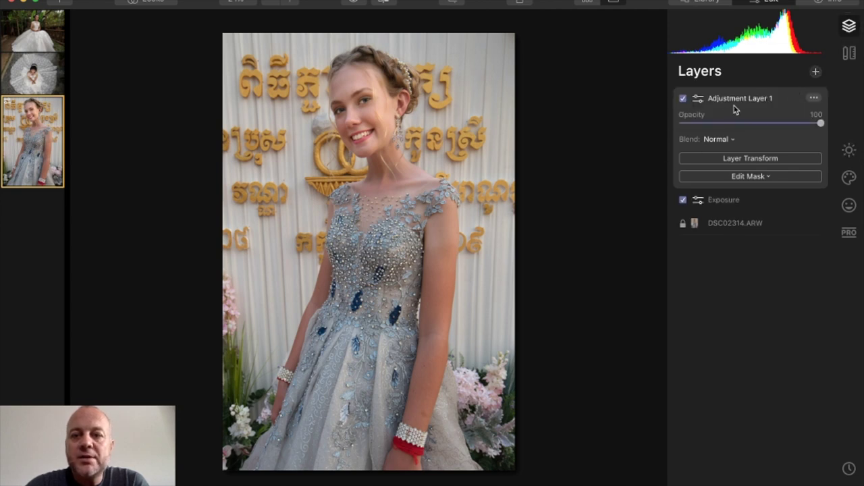
right_click(776, 119)
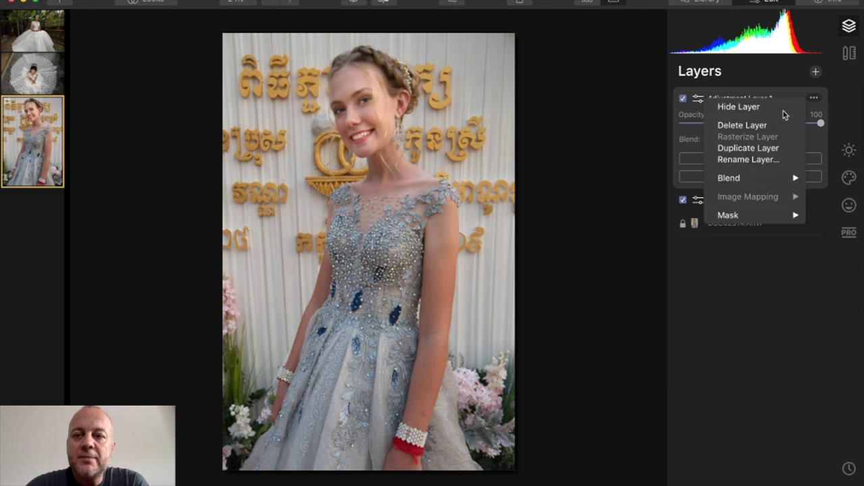
left_click(748, 159)
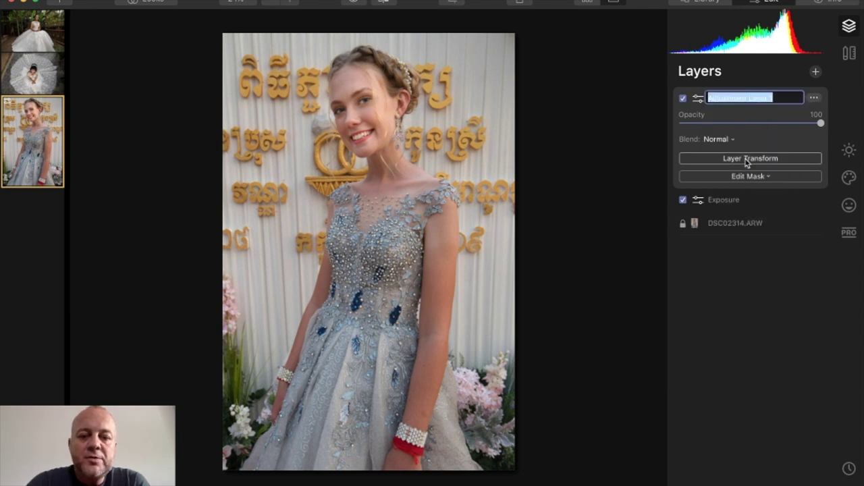
type("Dress")
key("Return")
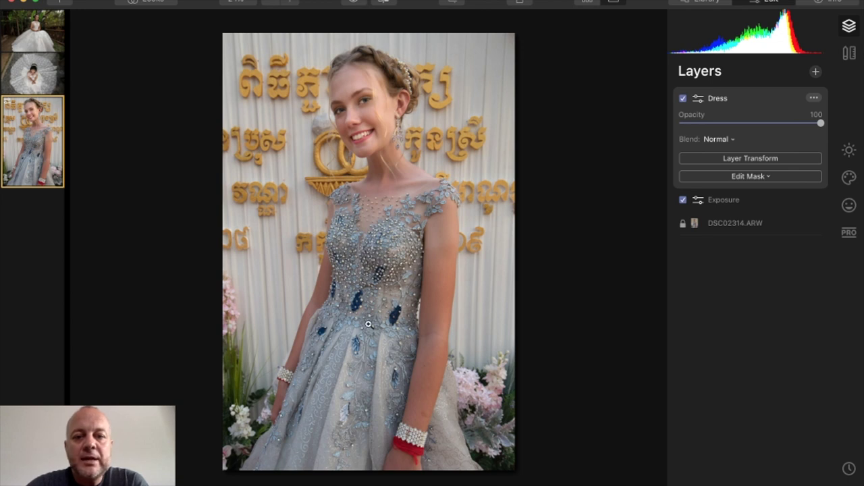
Step: Set the Dress layer's Light adjustment to Highlights 62 and Exposure 0.14
left_click(852, 153)
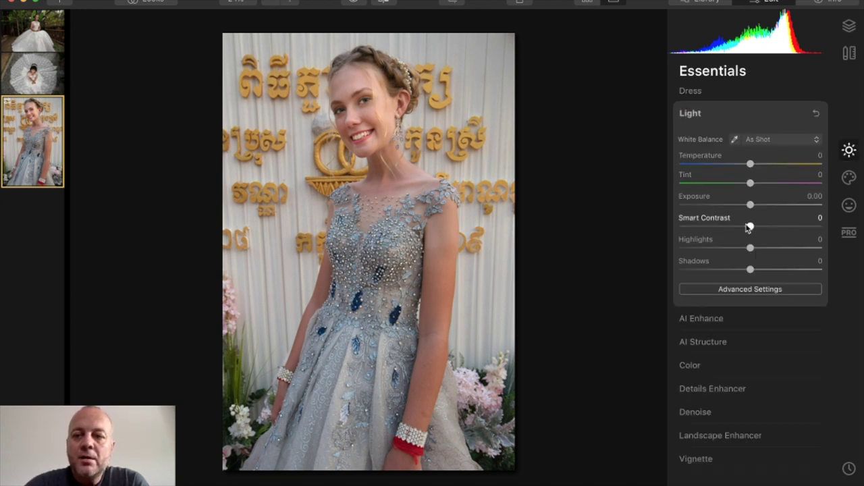
left_click_drag(758, 249, 795, 248)
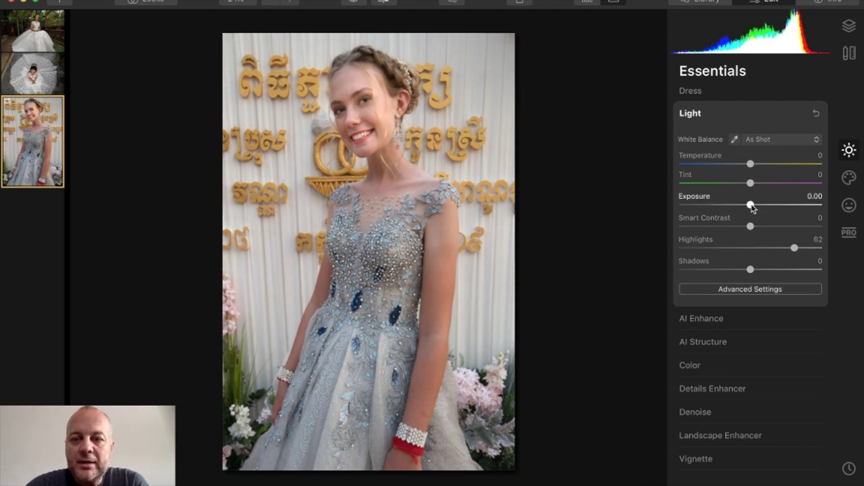
left_click_drag(752, 208, 758, 208)
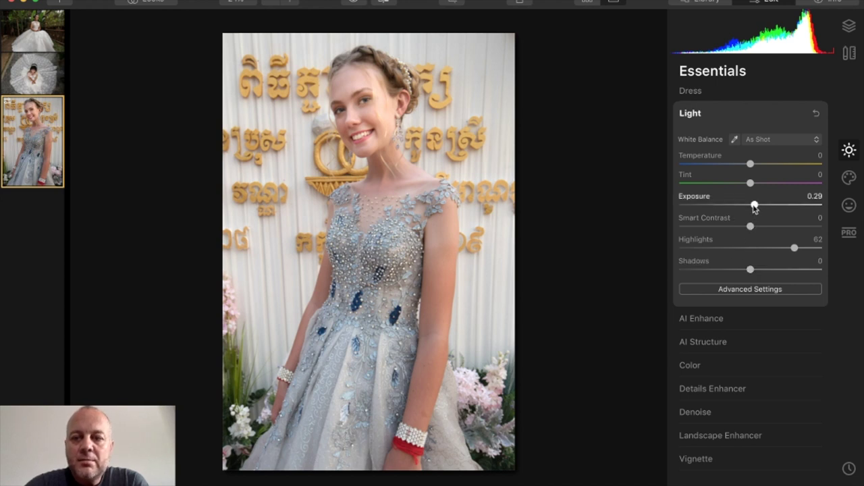
left_click_drag(755, 207, 752, 205)
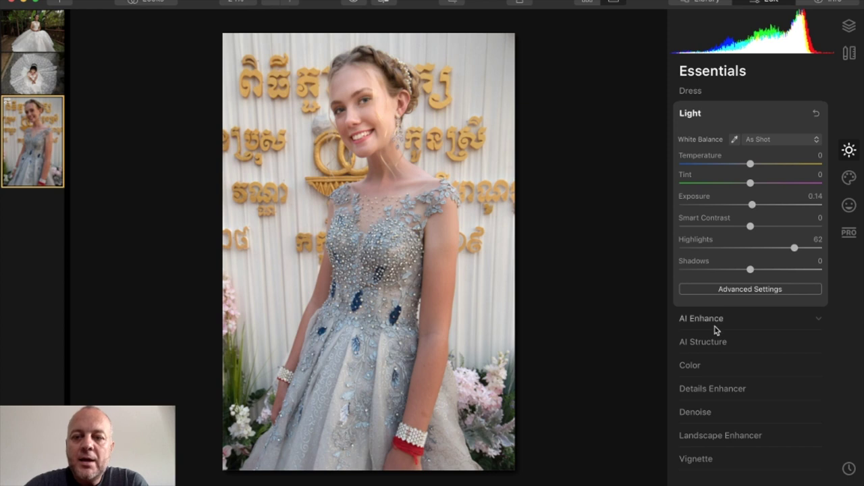
Step: Bring out the dress texture with Details Enhancer, setting Medium Details to 69 and Large Details to 10
left_click(714, 389)
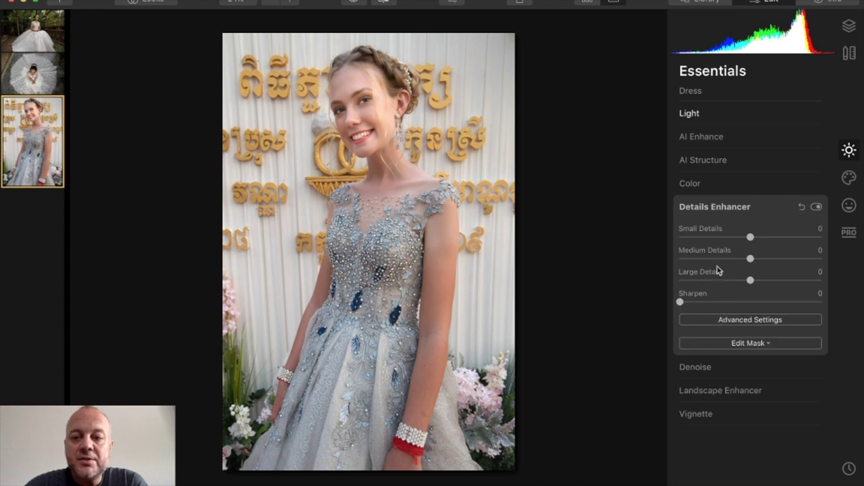
left_click(768, 259)
left_click_drag(768, 261, 803, 261)
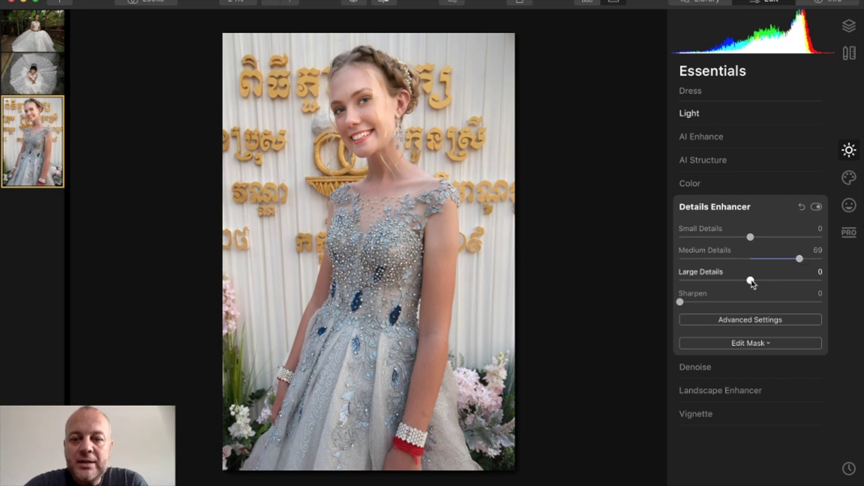
left_click_drag(756, 283, 761, 283)
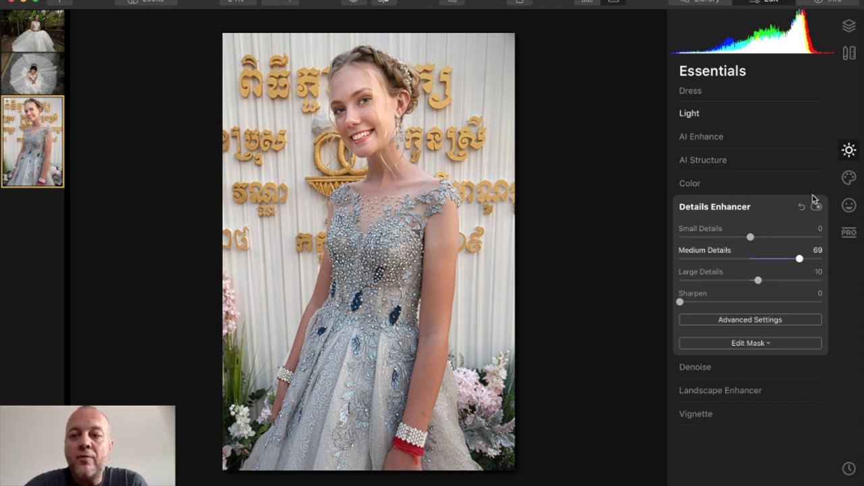
Step: Mask the Dress layer with a size 40 brush by painting over the bodice and skirt of the dress
left_click(847, 29)
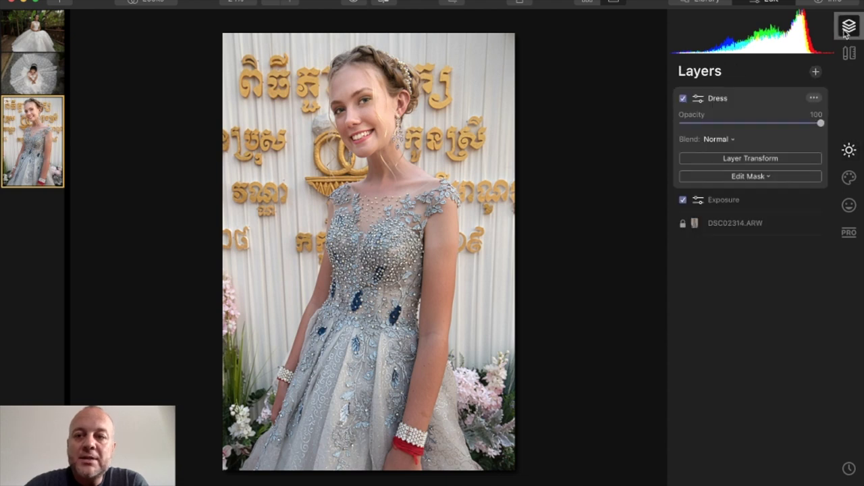
left_click(737, 177)
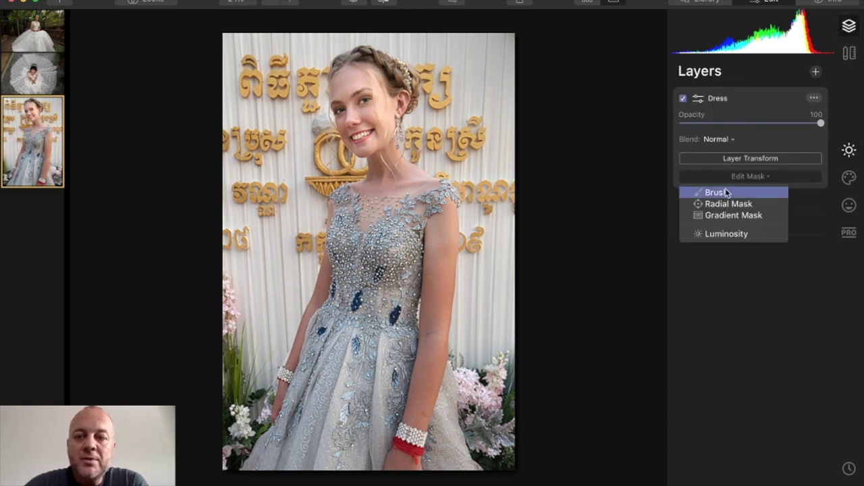
left_click(719, 193)
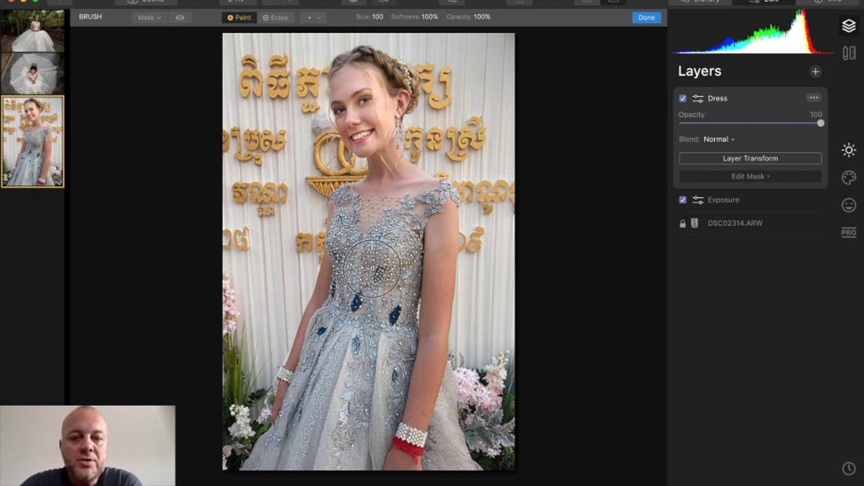
key("bracketleft")
key("bracketleft")
key("bracketleft")
key("bracketleft")
key("bracketleft")
key("bracketleft")
key("bracketleft")
key("bracketright")
key("bracketright")
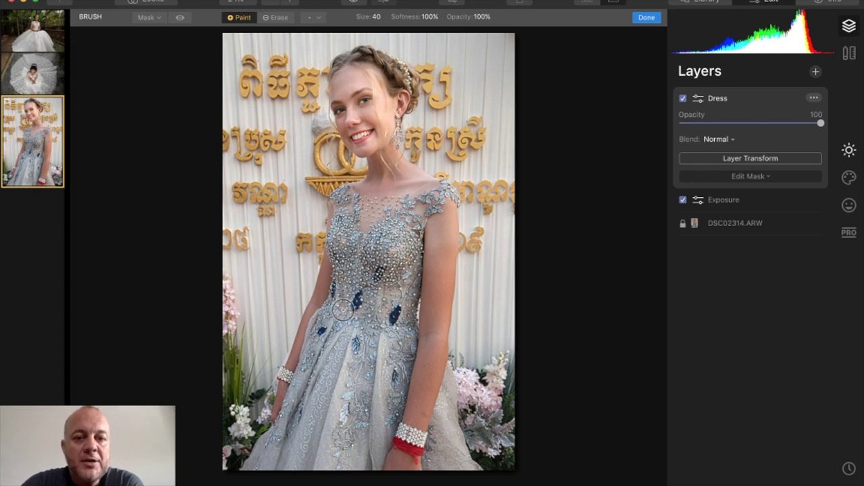
mouse_move(345, 275)
left_mouse_down()
mouse_move(359, 215)
mouse_move(368, 227)
mouse_move(353, 195)
mouse_move(371, 207)
mouse_move(405, 207)
mouse_move(371, 212)
mouse_move(438, 191)
mouse_move(417, 214)
mouse_move(448, 197)
mouse_move(430, 194)
mouse_move(386, 269)
mouse_move(384, 225)
mouse_move(352, 279)
mouse_move(358, 239)
mouse_move(356, 333)
mouse_move(337, 348)
mouse_move(339, 298)
mouse_move(287, 440)
mouse_move(306, 393)
mouse_move(273, 461)
mouse_move(283, 433)
mouse_move(259, 462)
mouse_move(291, 438)
mouse_move(338, 372)
mouse_move(315, 433)
mouse_move(344, 366)
mouse_move(349, 442)
mouse_move(376, 341)
mouse_move(333, 464)
mouse_move(354, 418)
mouse_move(381, 413)
mouse_move(404, 331)
mouse_move(388, 403)
mouse_move(403, 256)
mouse_move(407, 264)
mouse_move(418, 210)
mouse_move(388, 254)
mouse_move(367, 374)
mouse_move(388, 295)
mouse_move(370, 277)
mouse_move(347, 381)
mouse_move(361, 348)
mouse_move(351, 328)
mouse_move(354, 303)
mouse_move(326, 372)
mouse_move(343, 323)
mouse_move(345, 412)
mouse_move(364, 430)
mouse_move(365, 449)
mouse_move(435, 445)
mouse_move(447, 403)
mouse_move(457, 442)
mouse_move(451, 375)
mouse_move(467, 469)
mouse_move(437, 437)
mouse_move(428, 468)
mouse_move(474, 468)
mouse_move(451, 410)
left_mouse_up()
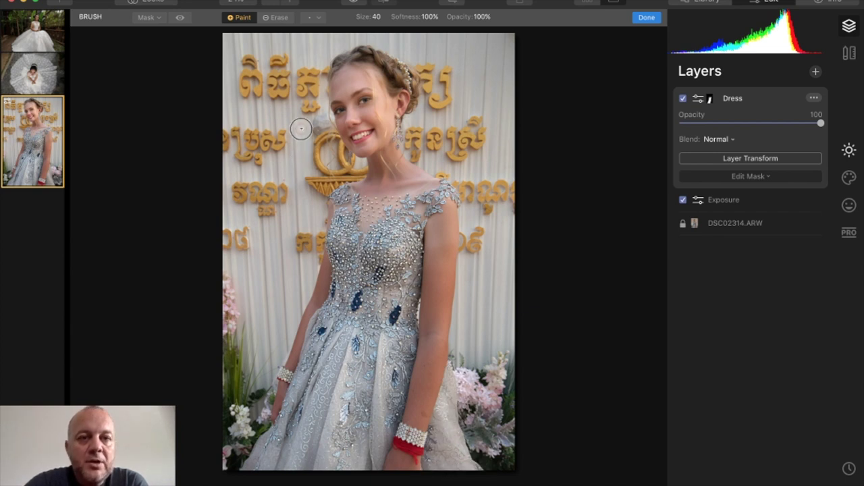
Step: Erase the mask overspill along the skirt's edge by the pink flowers with a size 22 brush, then return to painting mode
left_click(275, 17)
key("bracketleft")
key("bracketleft")
key("bracketleft")
key("bracketleft")
mouse_move(465, 417)
left_mouse_down()
mouse_move(482, 461)
mouse_move(452, 355)
mouse_move(460, 372)
mouse_move(457, 339)
mouse_move(467, 376)
left_mouse_up()
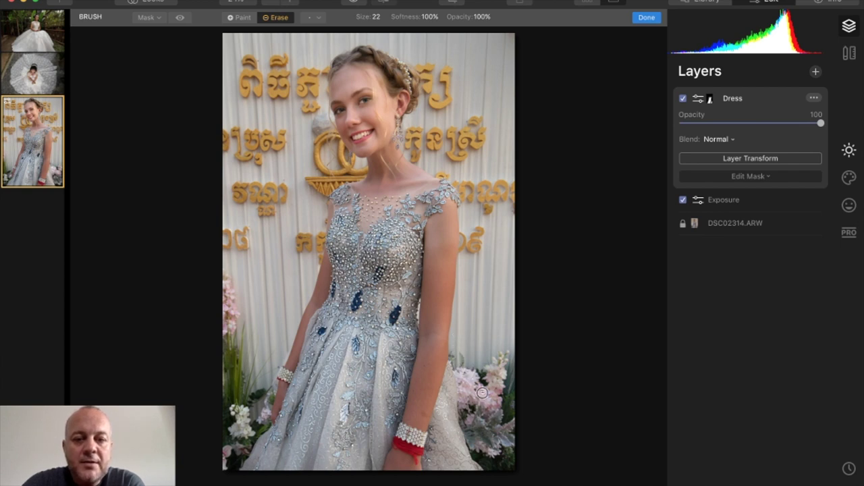
left_click(245, 17)
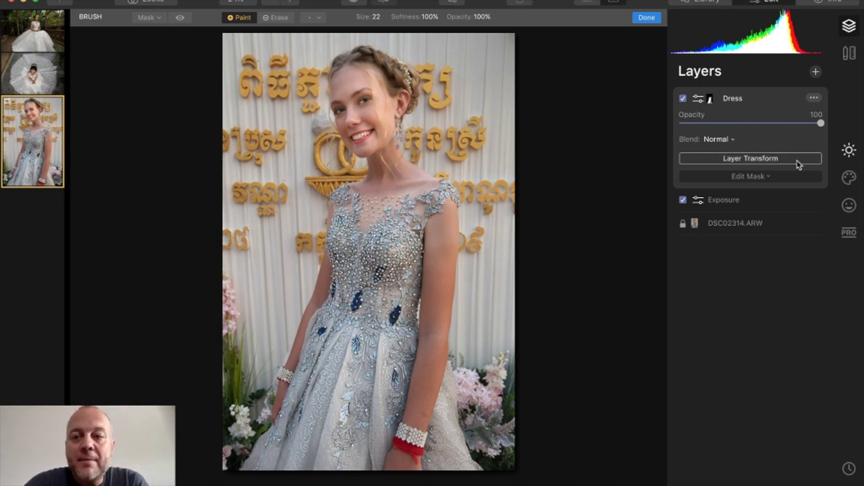
Step: Lower the Dress layer's Light exposure to 0.02
left_click(848, 150)
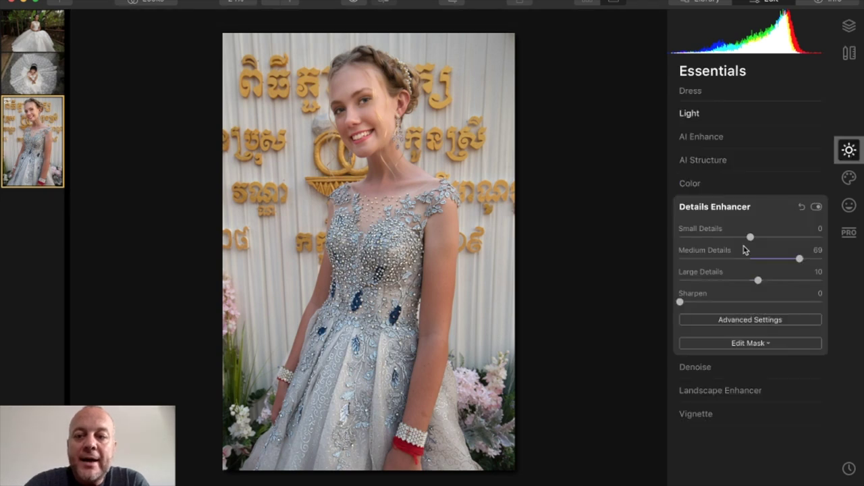
left_click(704, 115)
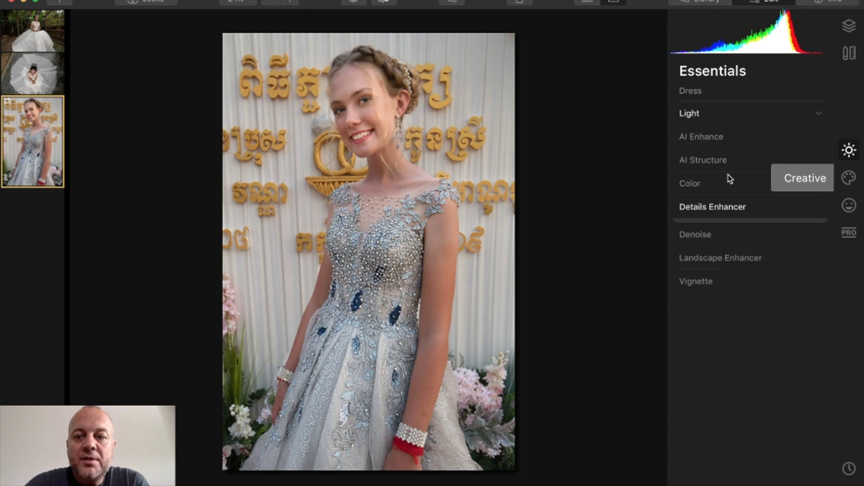
left_click(699, 116)
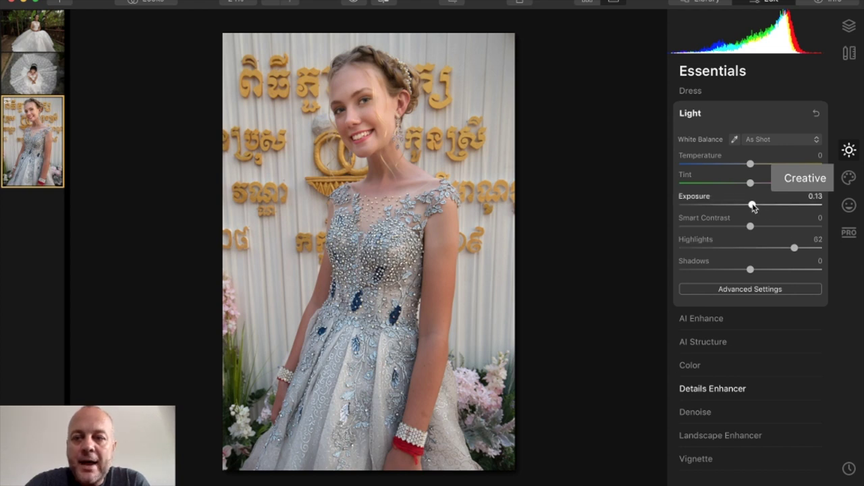
left_click_drag(752, 205, 751, 206)
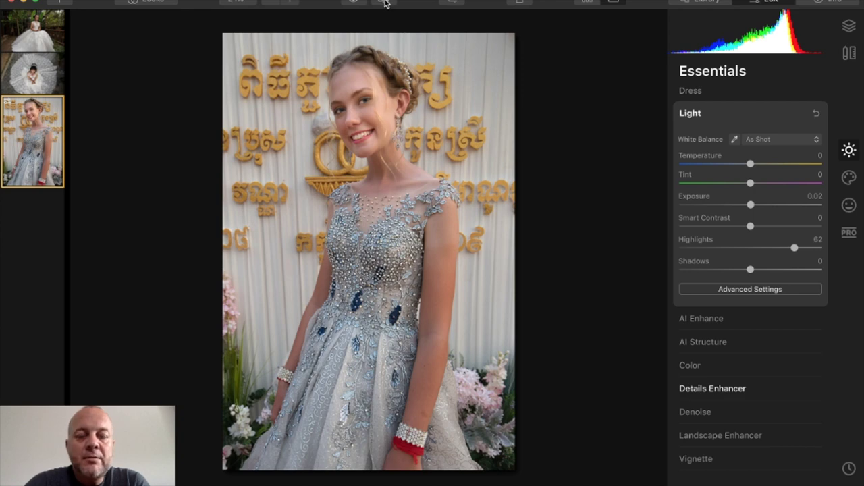
Step: Compare the retouched portrait with the original, using the full preview toggle and a sliding before/after split
left_click(353, 3)
left_click(353, 3)
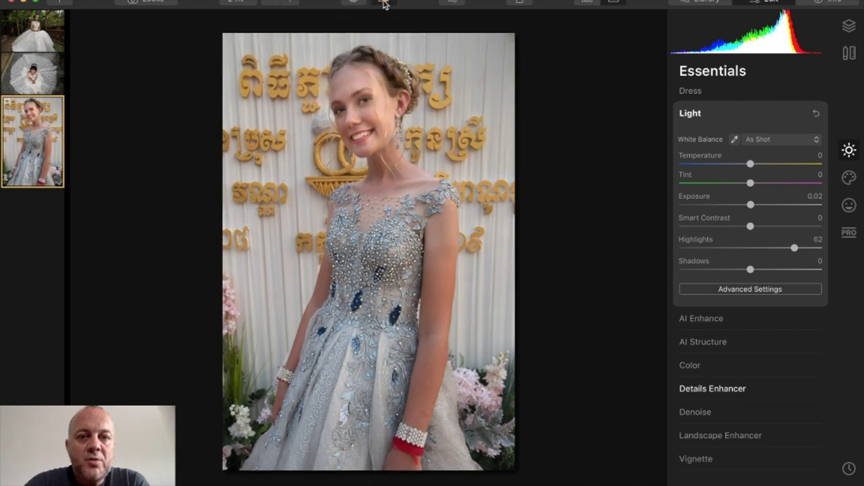
left_click(383, 2)
left_click_drag(369, 82, 275, 112)
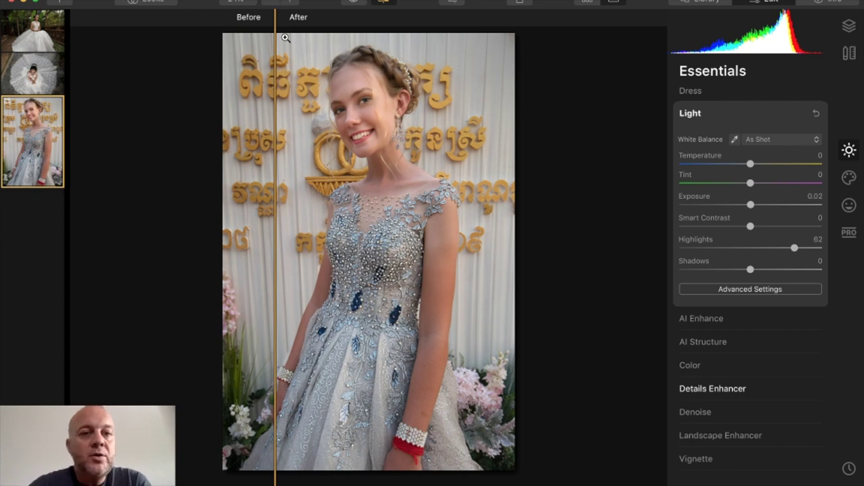
Step: Switch to the photo DSC00678.ARW and pull its crop frame in around the bride, keeping the original aspect ratio
key("Left")
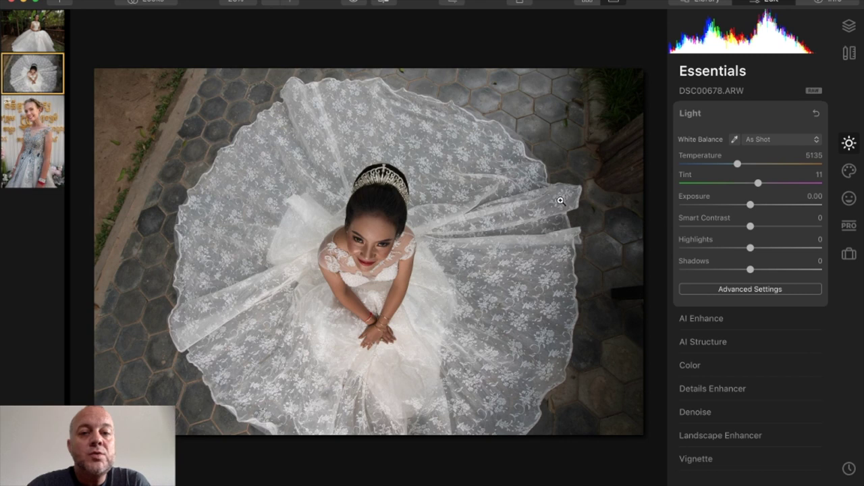
left_click(849, 27)
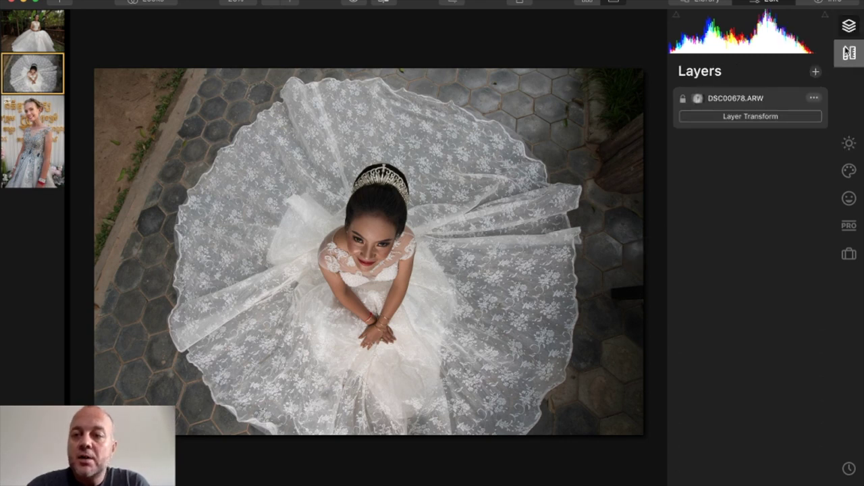
left_click(849, 55)
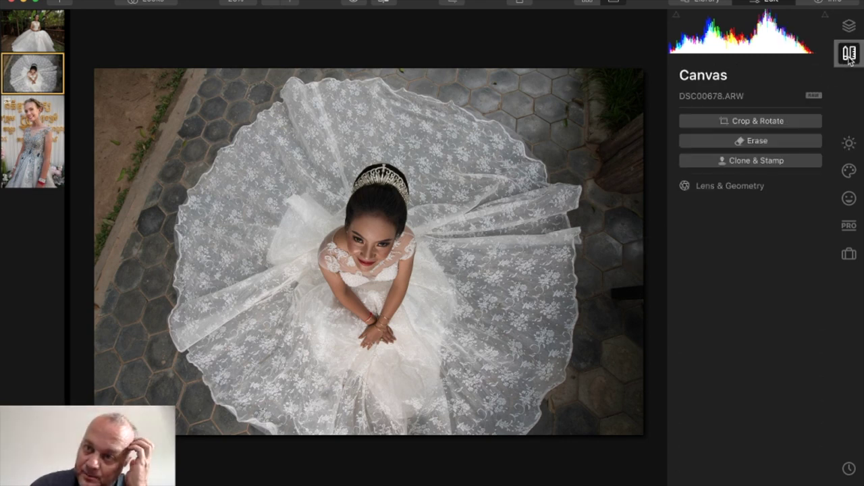
left_click(742, 124)
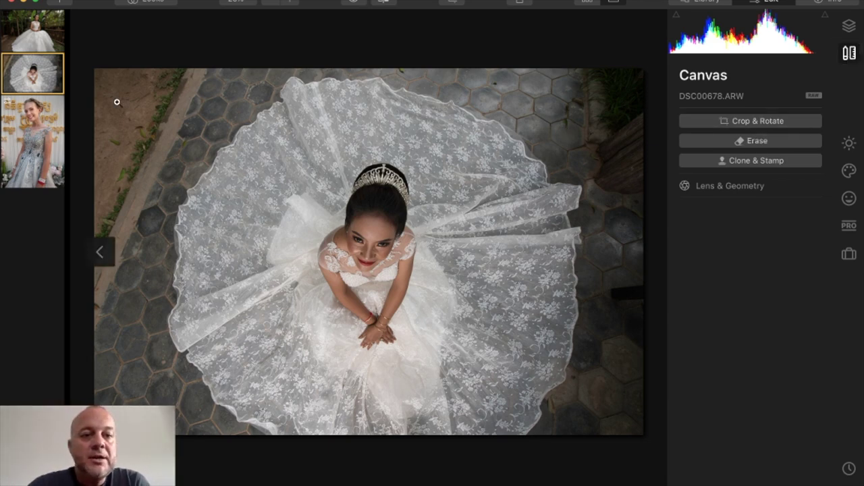
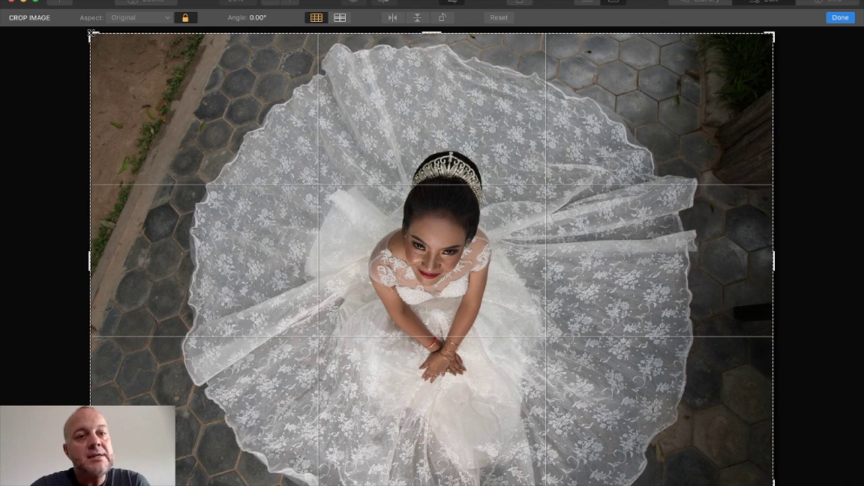
left_click_drag(92, 34, 95, 40)
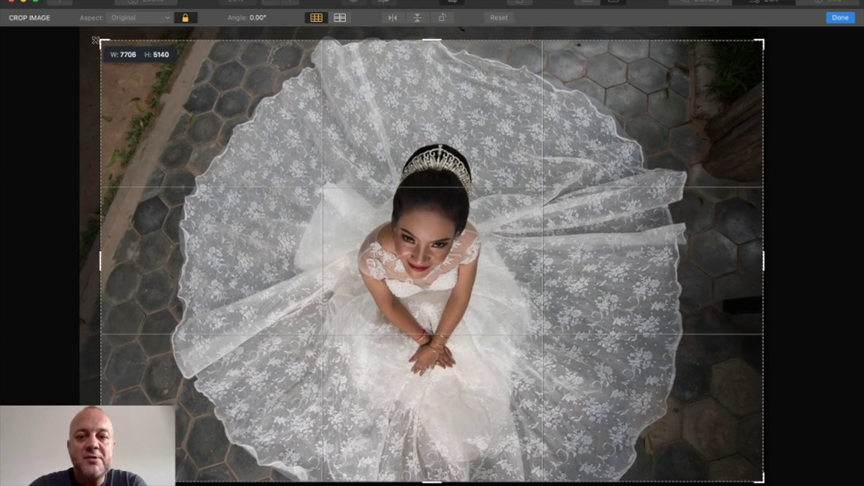
left_click_drag(95, 40, 168, 73)
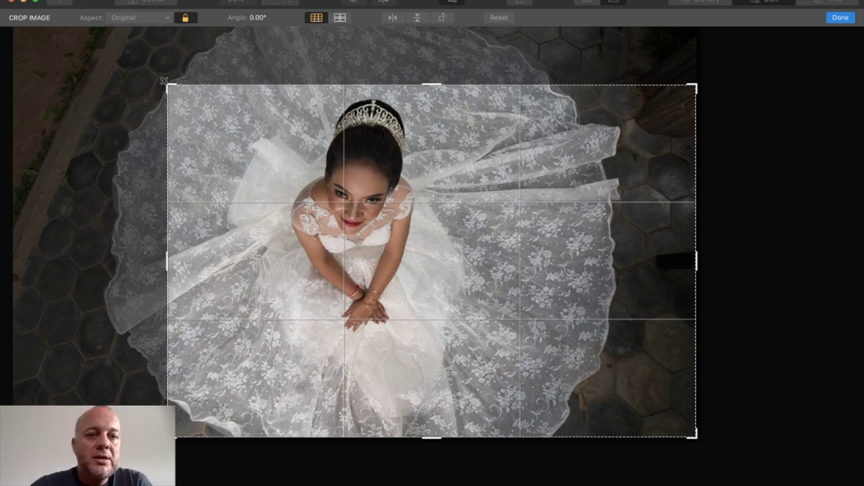
Step: Rotate the crop to -11.74° to straighten the bride, reposition the image and tighten the frame around her
left_click_drag(168, 87, 140, 191)
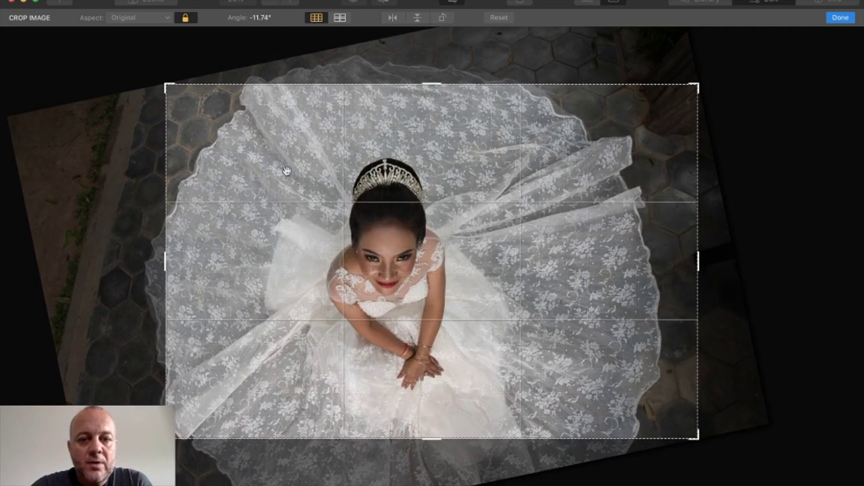
left_click_drag(466, 200, 526, 191)
left_click_drag(693, 87, 662, 104)
left_click_drag(201, 419, 226, 408)
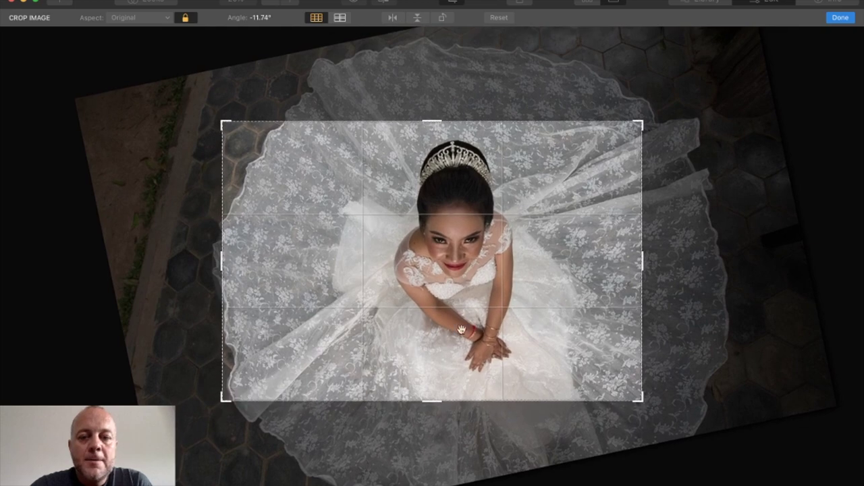
Step: Fine-tune the crop to centre the bride, adjust its angle to -11.39° and apply it
left_click_drag(450, 324, 446, 324)
left_click_drag(638, 121, 636, 126)
left_click_drag(546, 217, 545, 221)
left_click_drag(636, 125, 634, 127)
left_click_drag(542, 227, 542, 230)
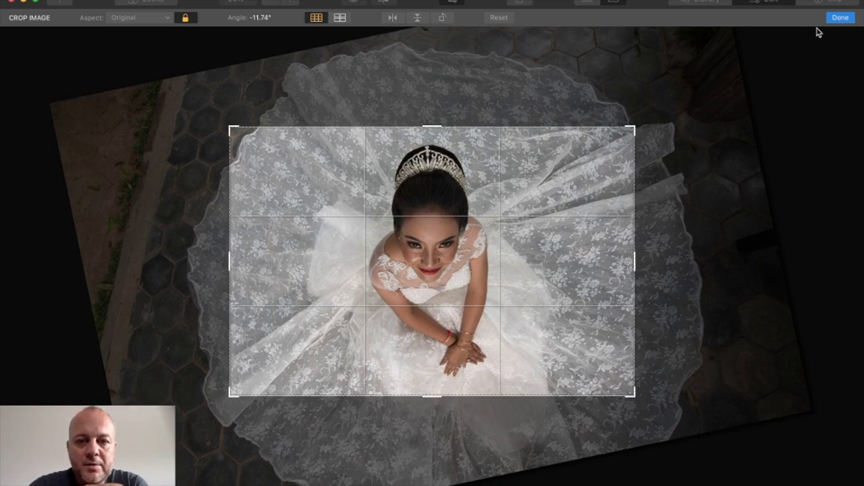
left_click_drag(659, 224, 656, 229)
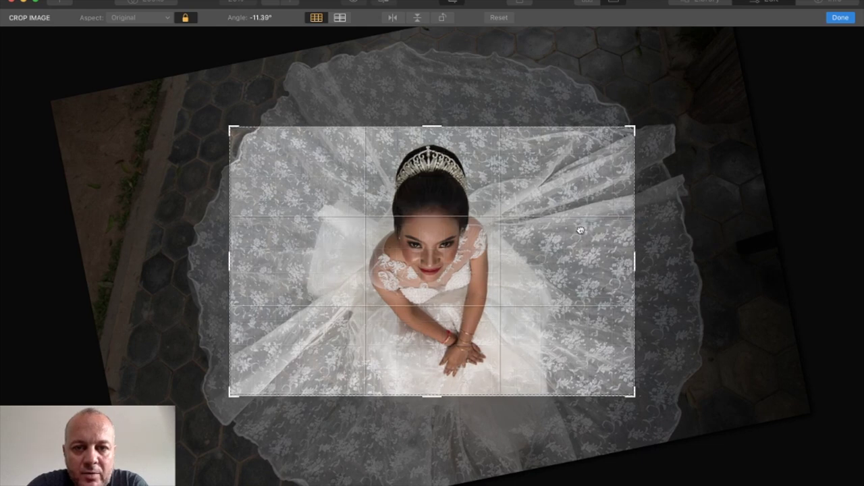
left_click(837, 19)
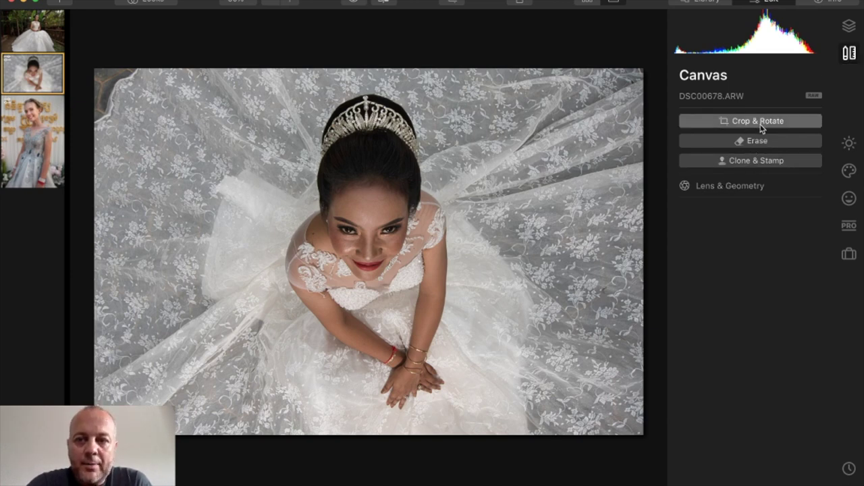
Step: Cover the paving stones in the photo's upper-left corner with nearby lace using Clone & Stamp at size 100
left_click(763, 163)
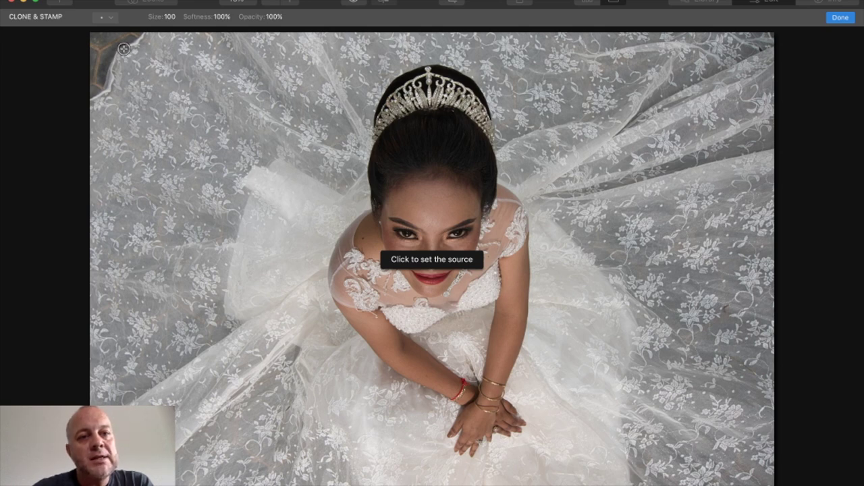
left_click(183, 111)
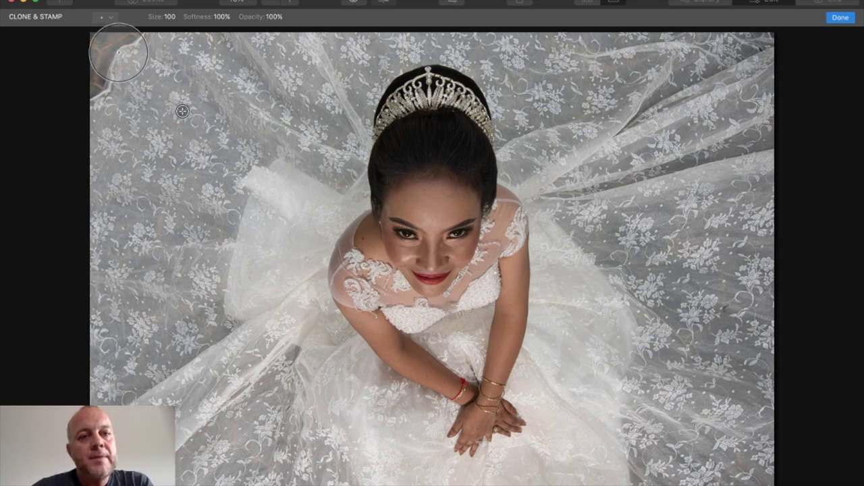
mouse_move(121, 49)
left_mouse_down()
mouse_move(130, 40)
mouse_move(90, 69)
mouse_move(91, 91)
mouse_move(87, 70)
mouse_move(121, 34)
mouse_move(98, 37)
mouse_move(111, 29)
left_mouse_up()
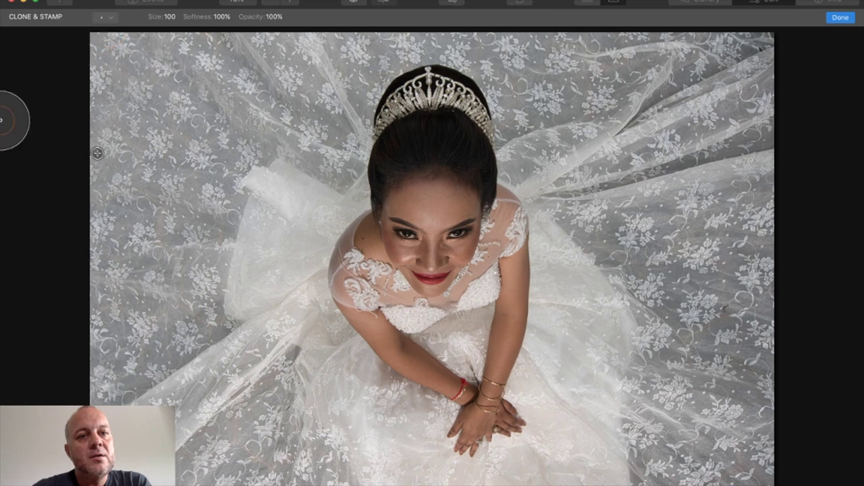
Step: Finish the Clone & Stamp retouching and raise the Exposure of that layer to 0.48
left_click(840, 19)
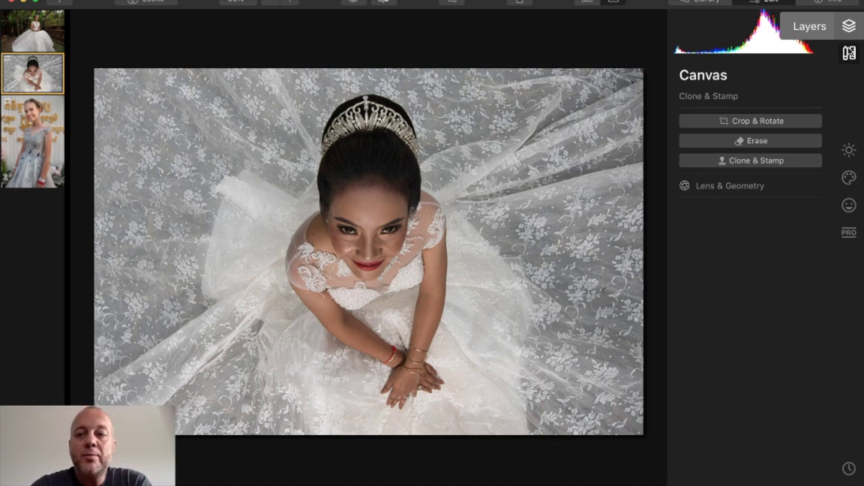
left_click(848, 151)
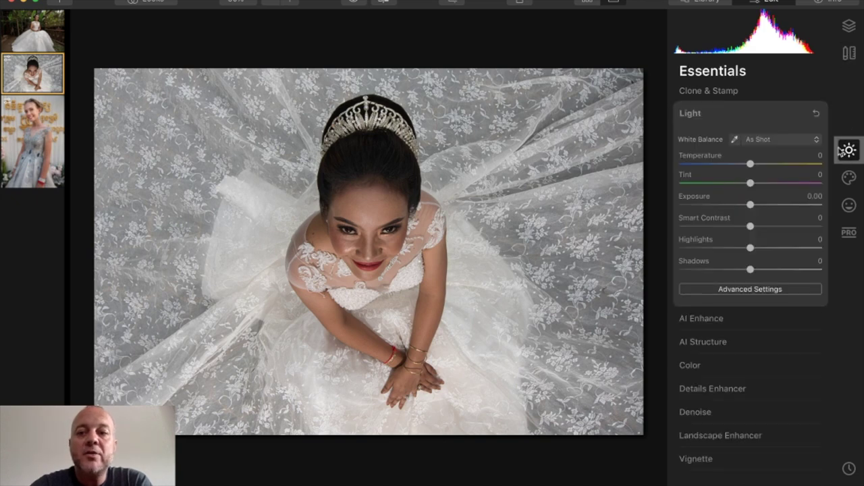
mouse_move(751, 208)
left_mouse_down()
mouse_move(766, 208)
mouse_move(758, 208)
left_mouse_up()
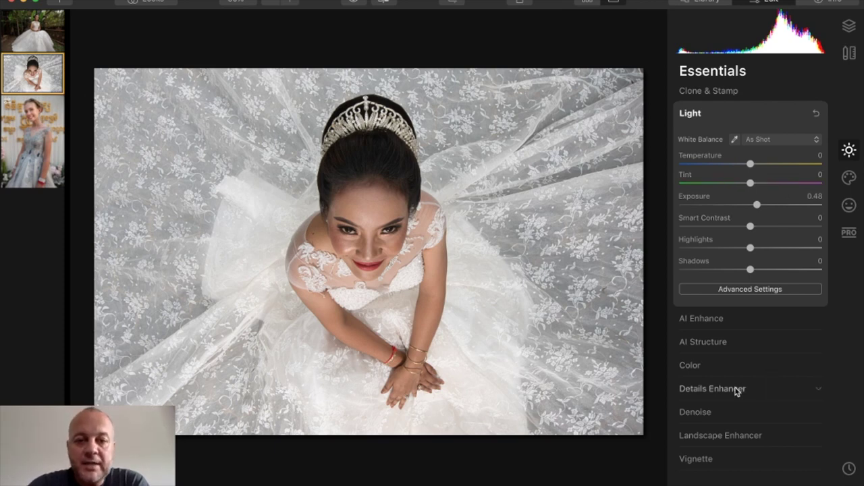
Step: Add a new adjustment layer above the Clone & Stamp layer and rename it Dress Details
left_click(849, 27)
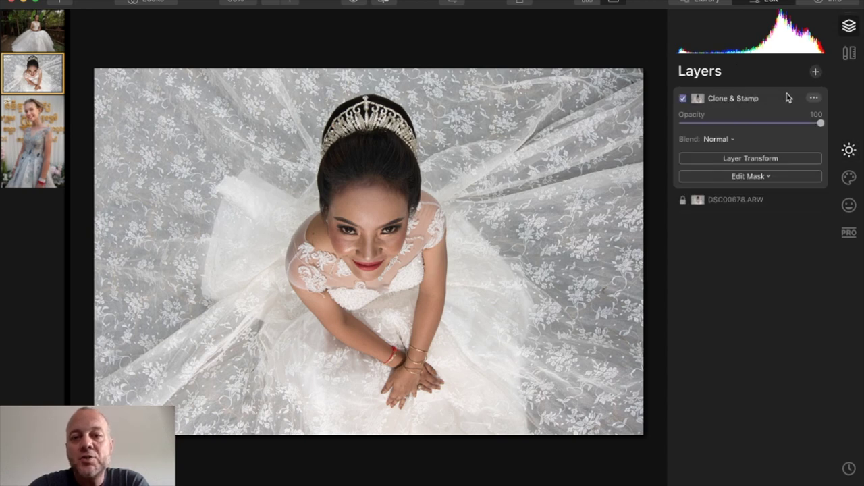
left_click(815, 72)
left_click(780, 92)
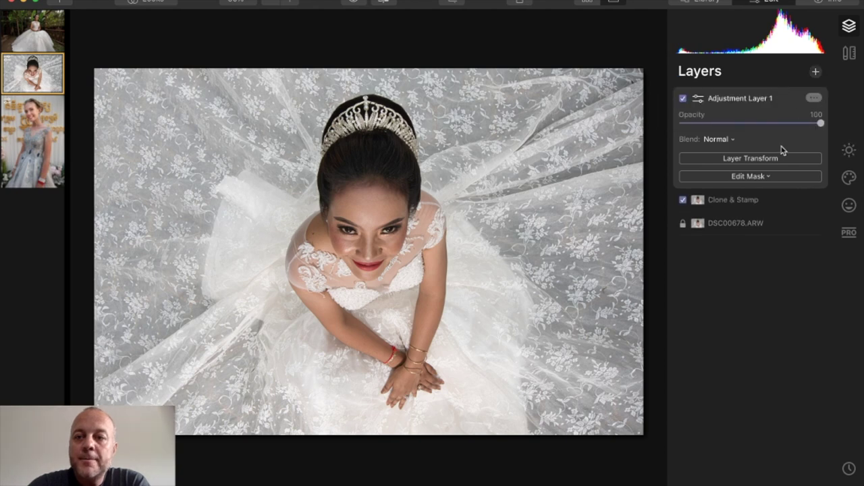
left_click(814, 98)
left_click(748, 160)
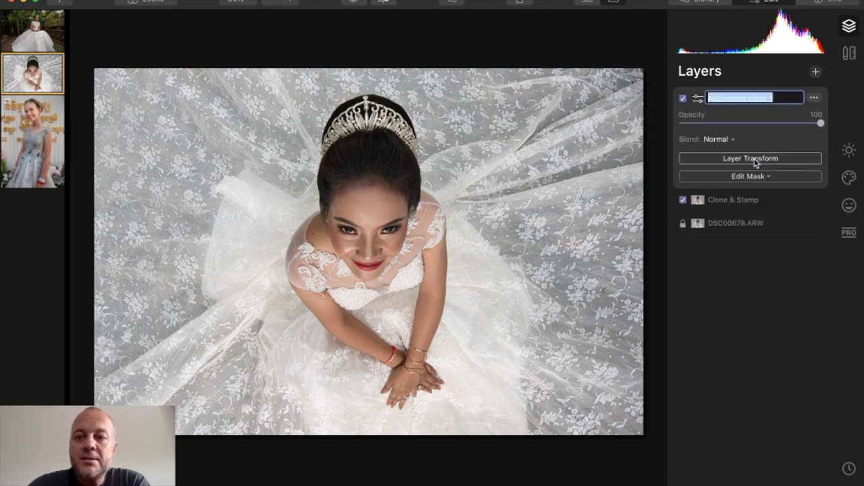
type("Dress Details")
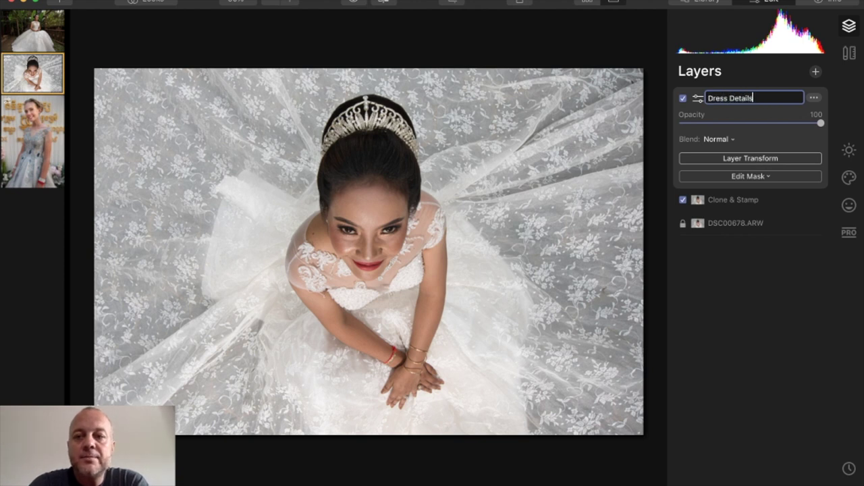
key("Return")
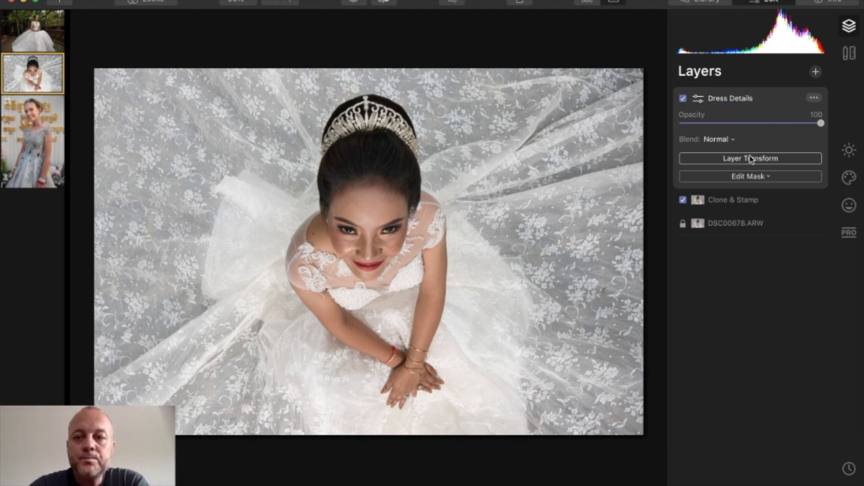
Step: Set the Details Enhancer on the Dress Details layer to Medium Details 46 and Large Details 26
left_click(848, 150)
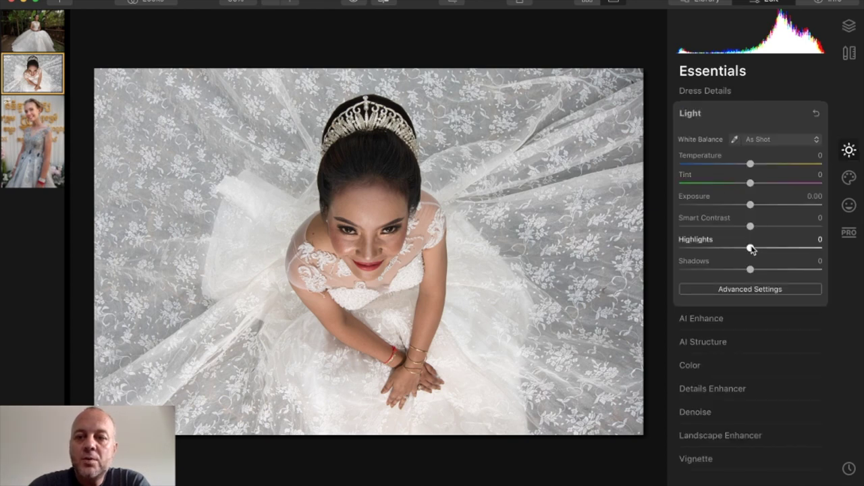
left_click(727, 396)
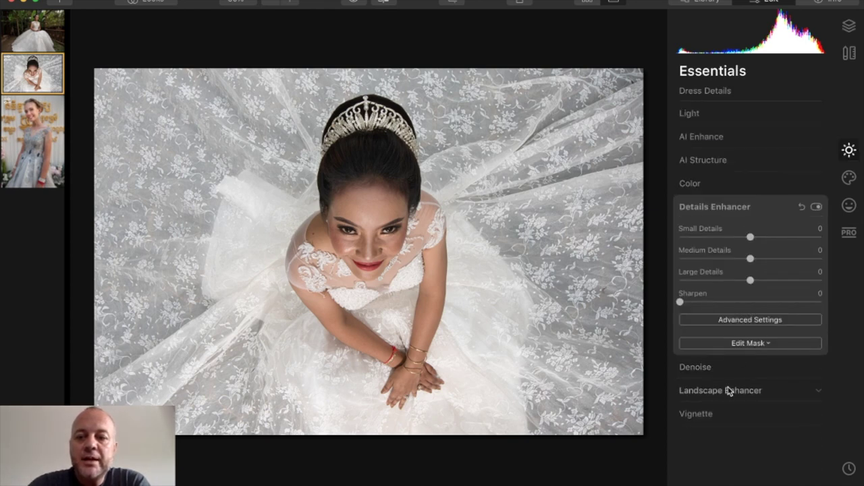
left_click(781, 259)
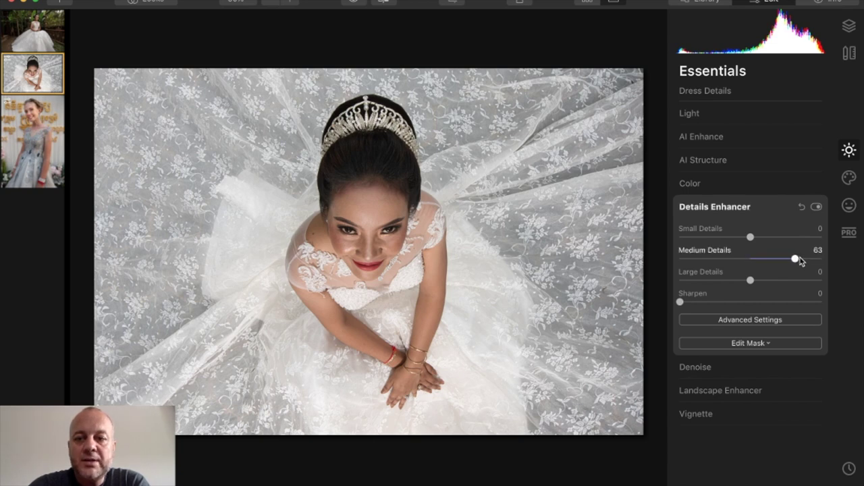
left_click_drag(735, 264, 782, 264)
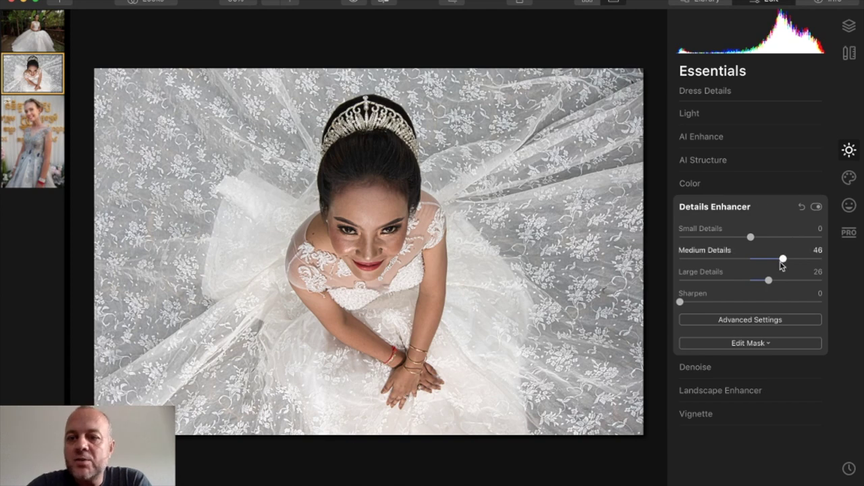
Step: Start a brush mask for the Details Enhancer and paint the lace above and to the right of the bride at brush size 112
left_click(754, 345)
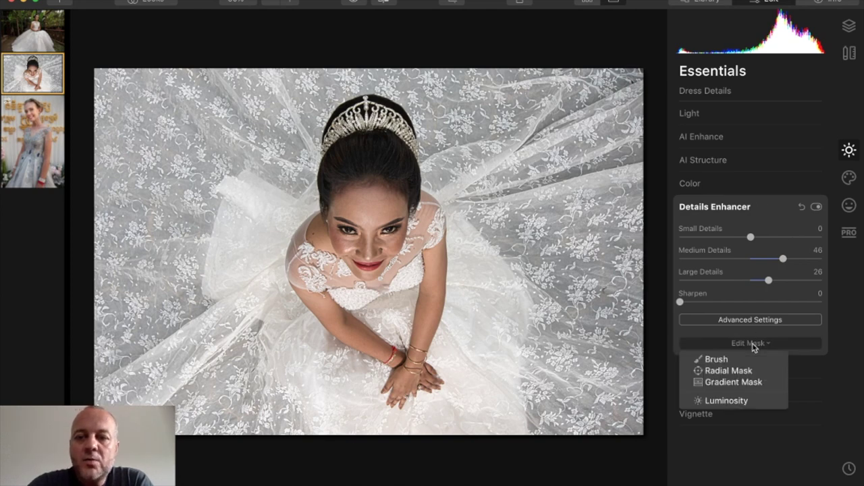
left_click(714, 361)
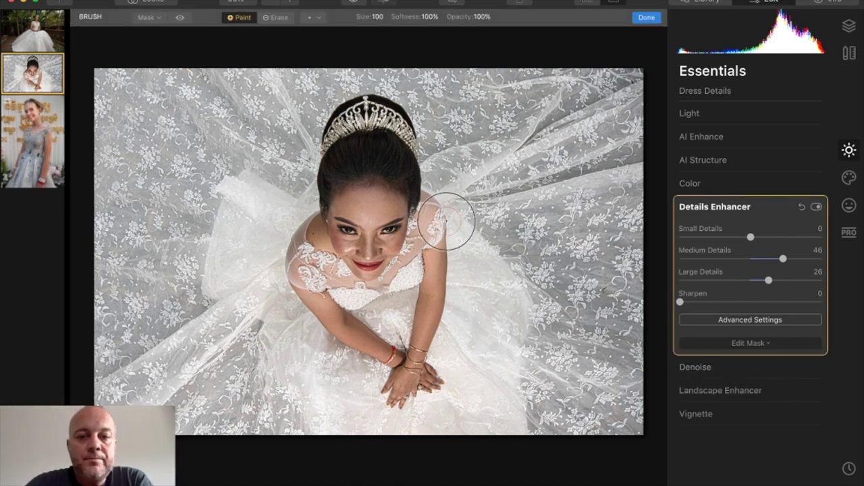
key("bracketright")
key("bracketright")
key("bracketright")
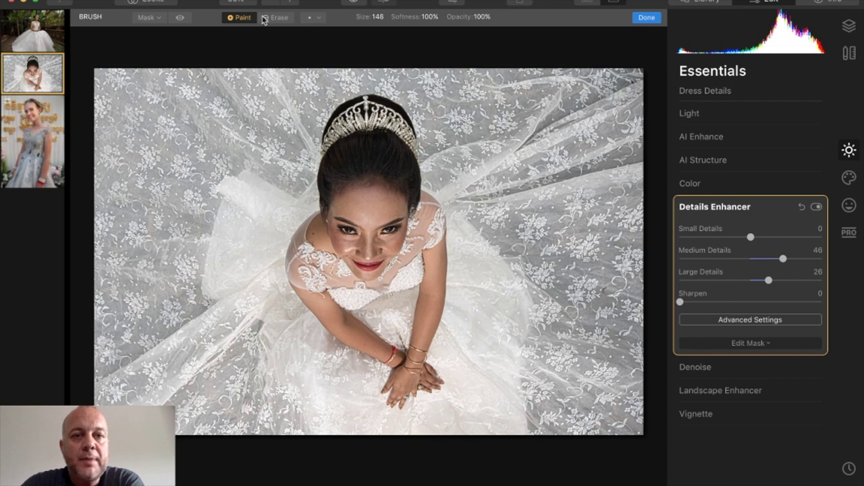
key("bracketleft")
key("bracketleft")
key("bracketleft")
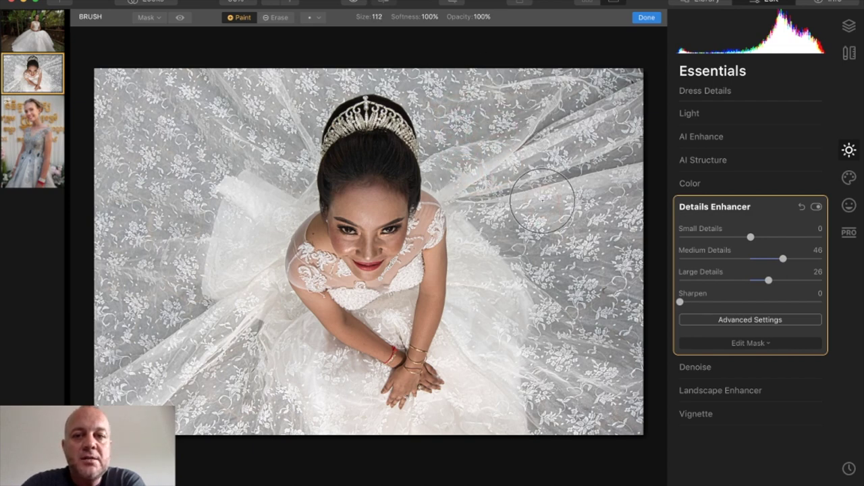
mouse_move(585, 187)
left_mouse_down()
mouse_move(563, 350)
mouse_move(573, 248)
mouse_move(573, 343)
mouse_move(568, 252)
mouse_move(554, 372)
mouse_move(541, 145)
mouse_move(592, 314)
mouse_move(612, 74)
mouse_move(611, 260)
mouse_move(503, 75)
mouse_move(484, 111)
mouse_move(428, 75)
left_mouse_up()
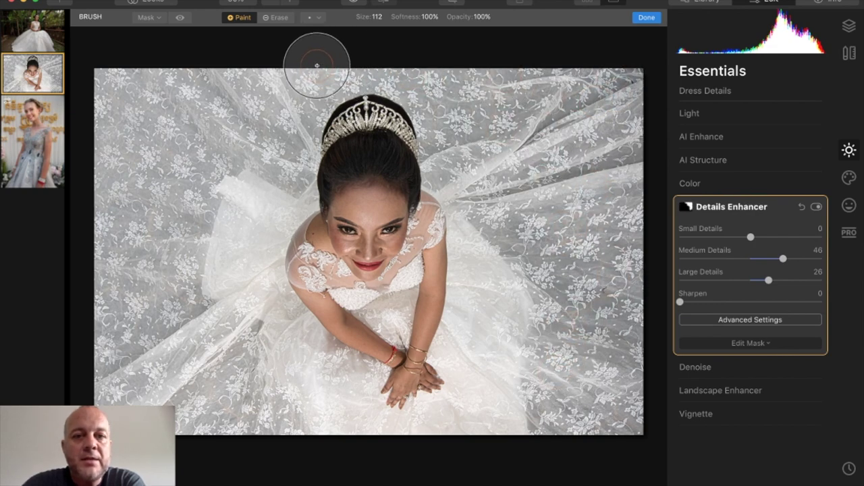
Step: Show the mask overlay and paint the lace to the left of the bride with brush sizes 88 and 136
left_click(179, 16)
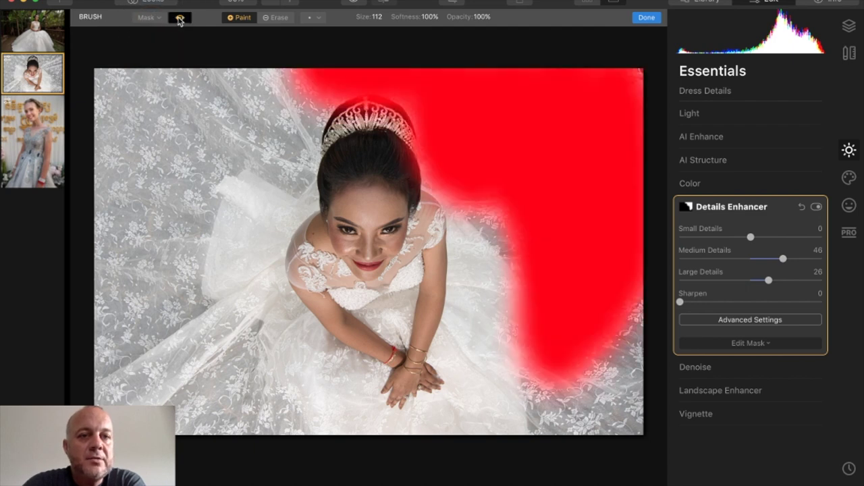
key("bracketleft")
left_click(260, 132)
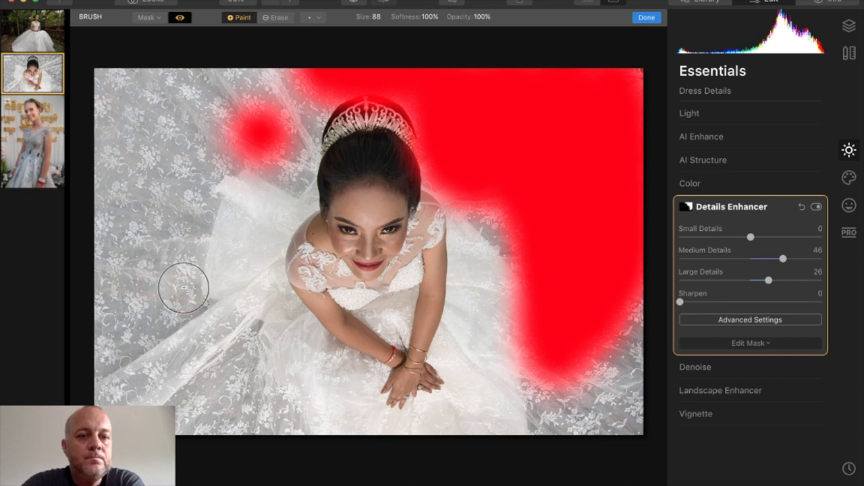
key("bracketright")
key("bracketright")
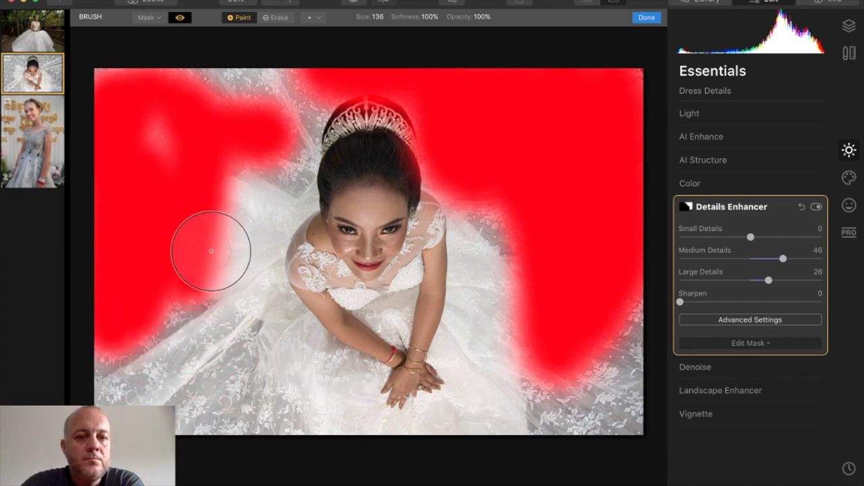
Step: Reduce the brush to size 40 and fill the mask gaps beside the bride's hair, tiara and the veil on the left
key("bracketleft")
key("bracketleft")
key("bracketleft")
key("bracketleft")
key("bracketleft")
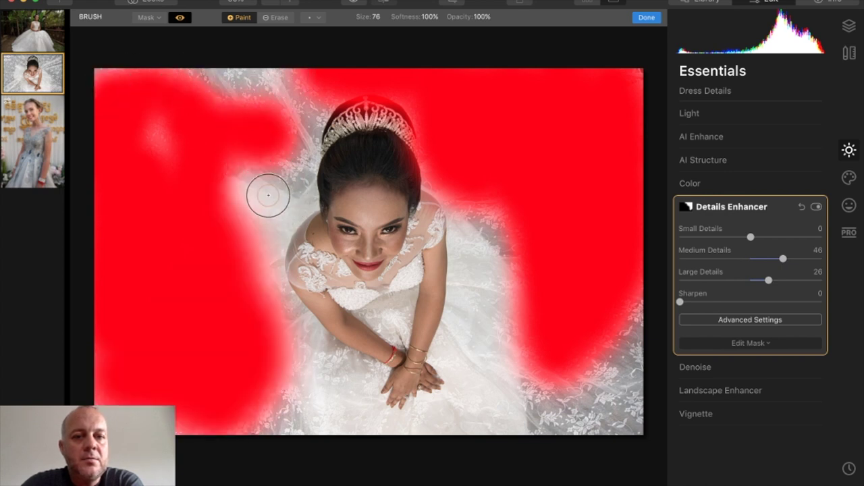
key("bracketleft")
key("bracketleft")
key("bracketleft")
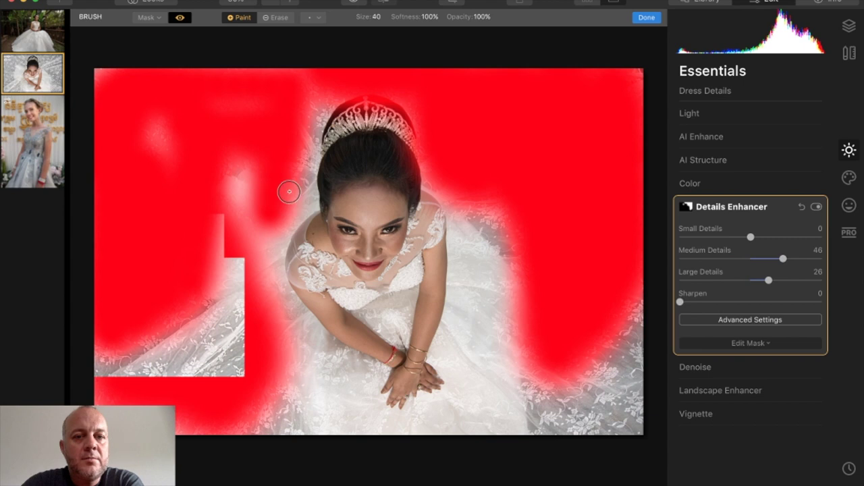
mouse_move(301, 181)
left_mouse_down()
mouse_move(304, 126)
mouse_move(304, 143)
mouse_move(322, 106)
left_mouse_up()
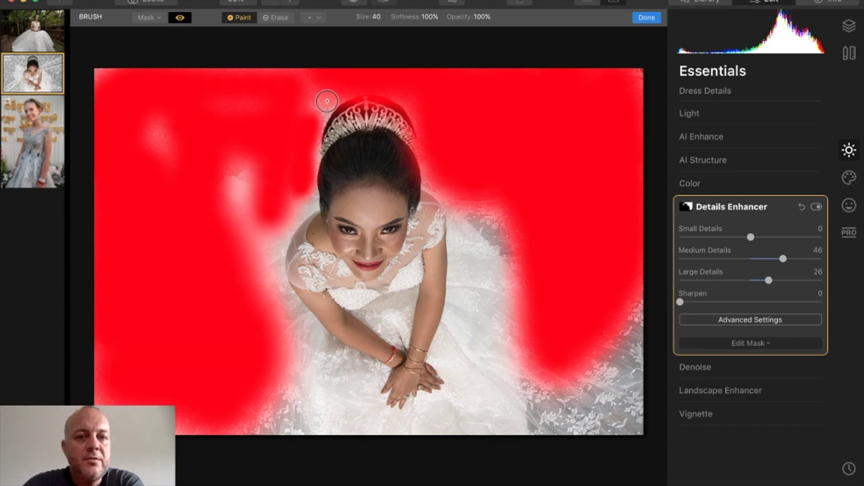
mouse_move(230, 176)
left_mouse_down()
mouse_move(242, 204)
mouse_move(232, 202)
mouse_move(248, 173)
mouse_move(245, 273)
mouse_move(247, 229)
mouse_move(238, 190)
mouse_move(235, 228)
mouse_move(232, 163)
mouse_move(239, 183)
left_mouse_up()
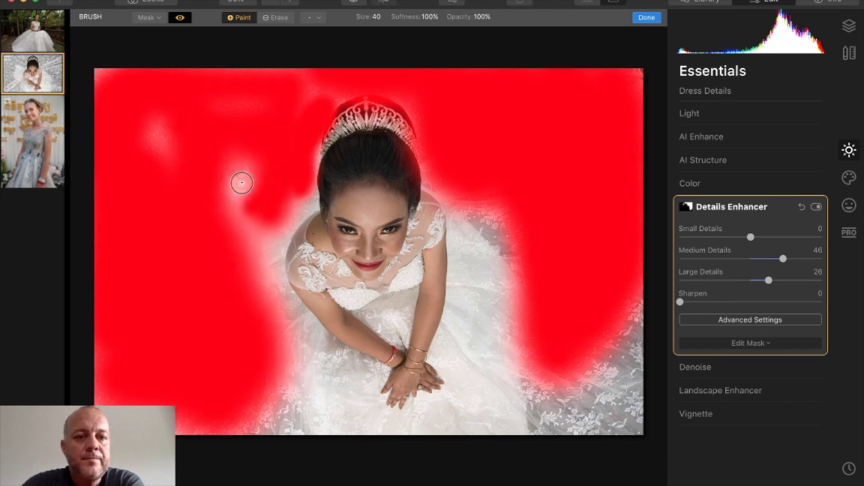
Step: Extend the mask at brush size 88 over the lower-right lace, beside the right arm, and the remaining left-hand gaps
key("bracketright")
key("bracketright")
key("bracketright")
key("bracketright")
key("bracketright")
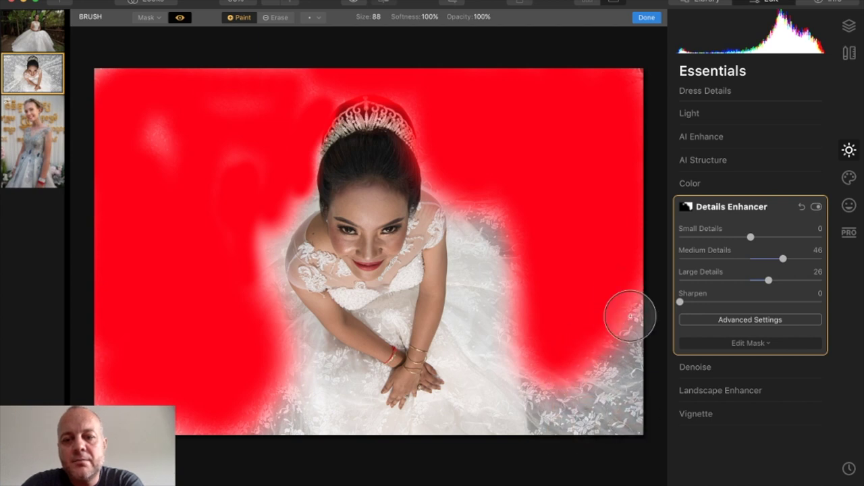
left_click_drag(552, 426, 549, 239)
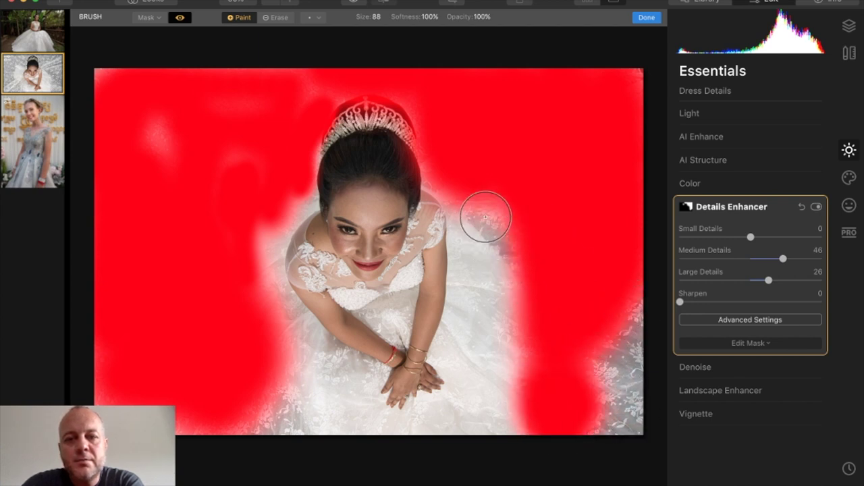
mouse_move(495, 235)
left_mouse_down()
mouse_move(488, 241)
mouse_move(507, 256)
mouse_move(480, 187)
left_mouse_up()
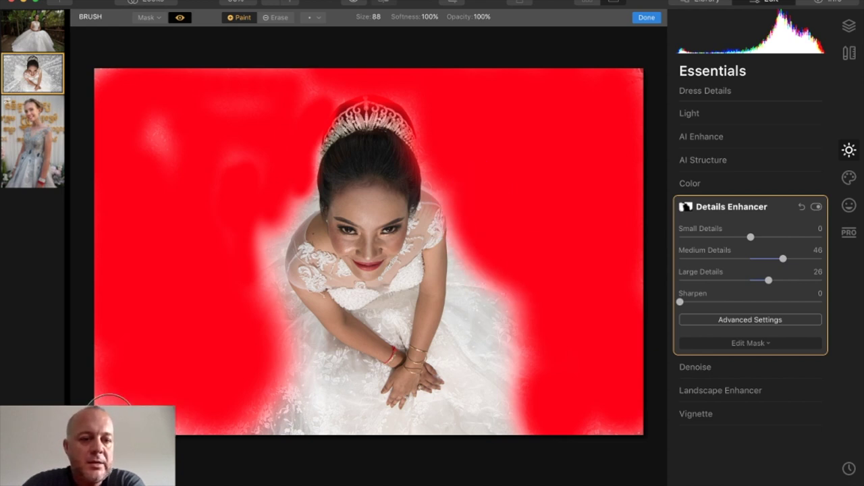
mouse_move(201, 425)
left_mouse_down()
mouse_move(272, 409)
mouse_move(279, 380)
left_mouse_up()
mouse_move(128, 195)
left_mouse_down()
mouse_move(166, 135)
mouse_move(148, 141)
mouse_move(108, 72)
left_mouse_up()
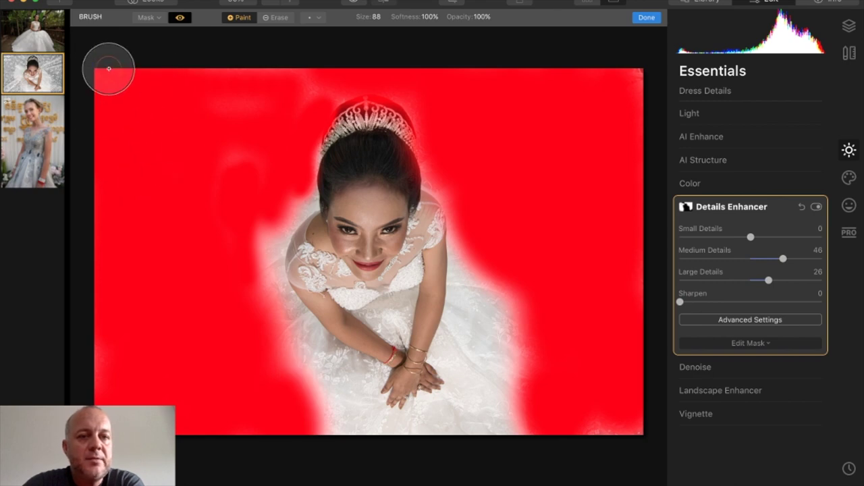
Step: Hide the mask overlay, switch the brush to Erase at size 40 and set Medium Details to 51
left_click(180, 19)
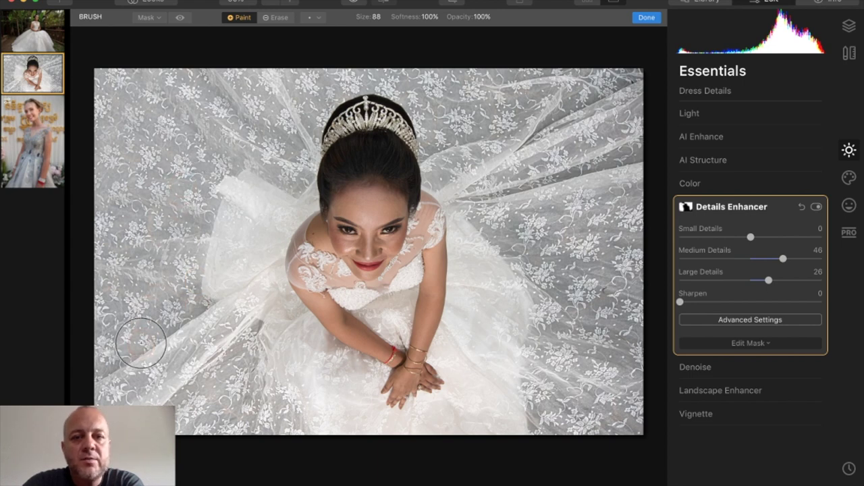
key("bracketleft")
key("bracketleft")
key("bracketleft")
key("bracketleft")
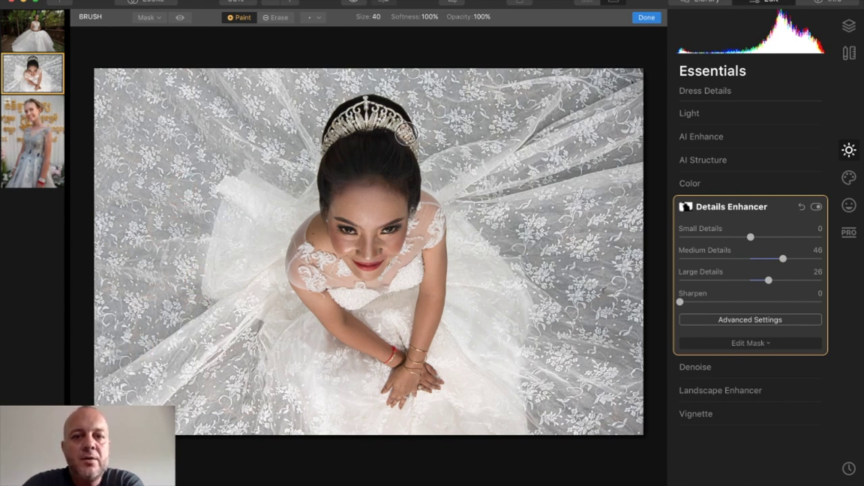
left_click(271, 18)
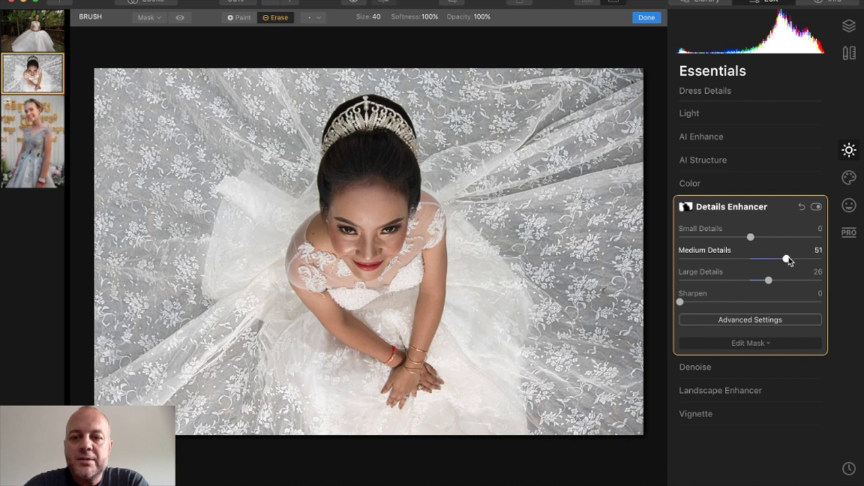
Step: Add a new adjustment layer above Dress Details and rename it Face Exposure
left_click(849, 26)
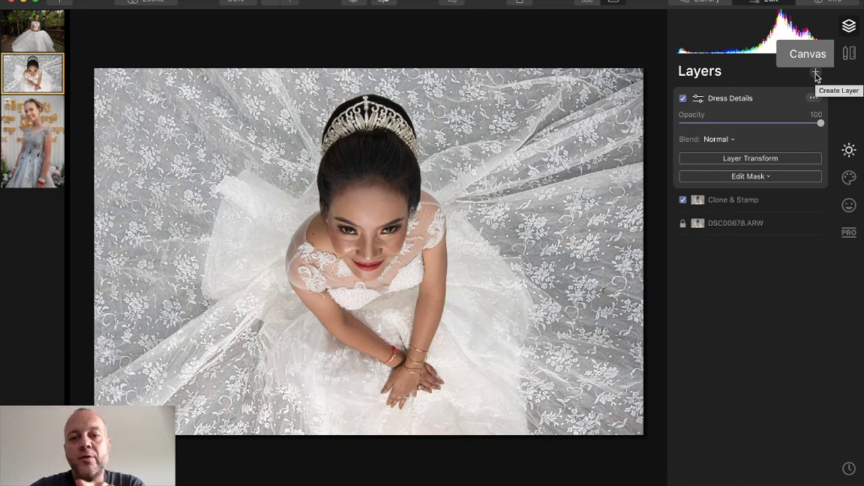
left_click(816, 73)
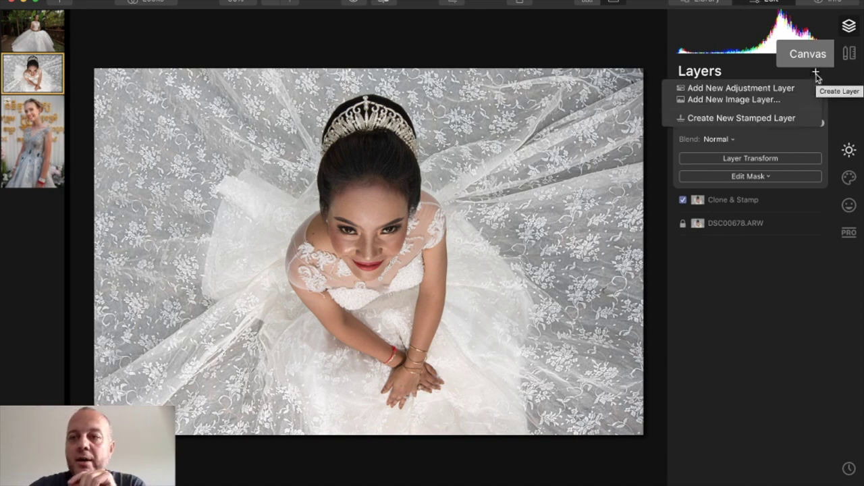
left_click(775, 89)
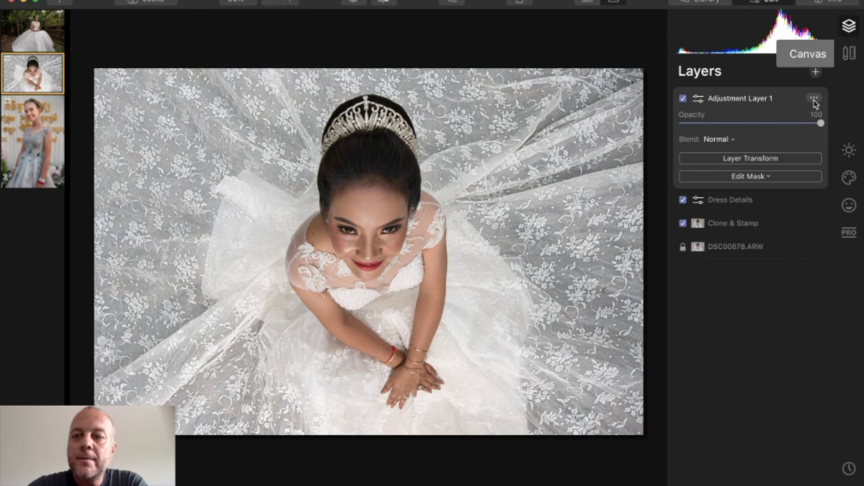
left_click(800, 113)
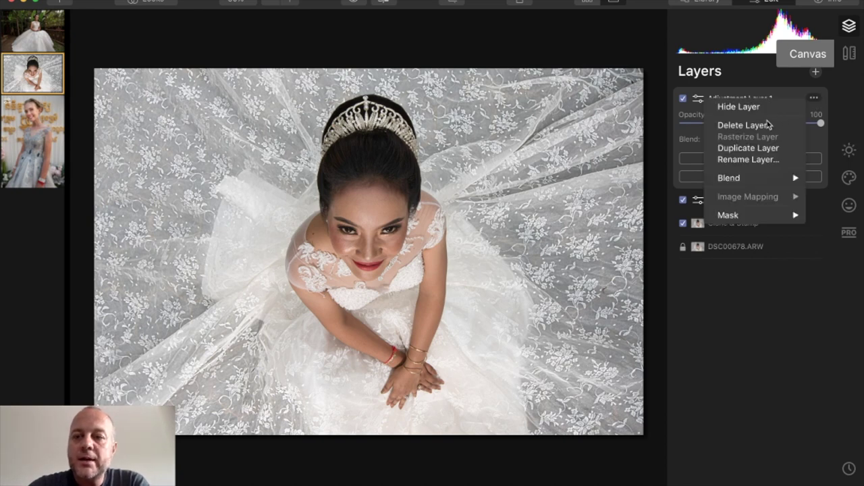
left_click(748, 159)
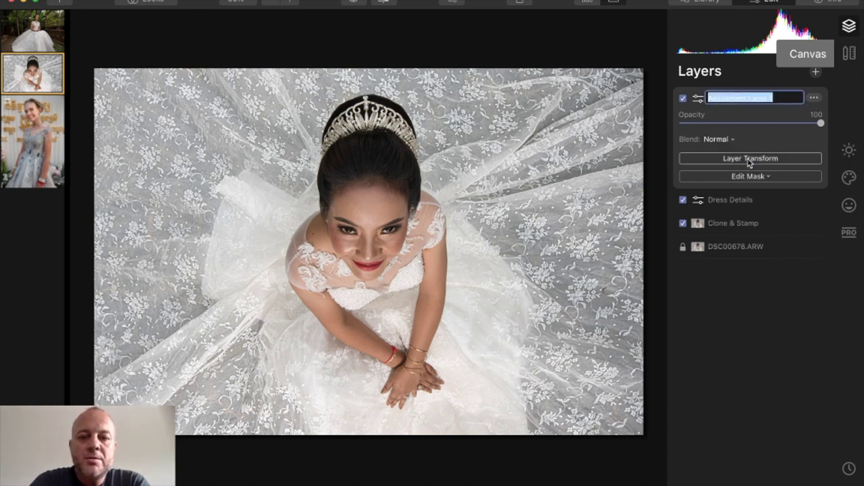
type("Face Exposure")
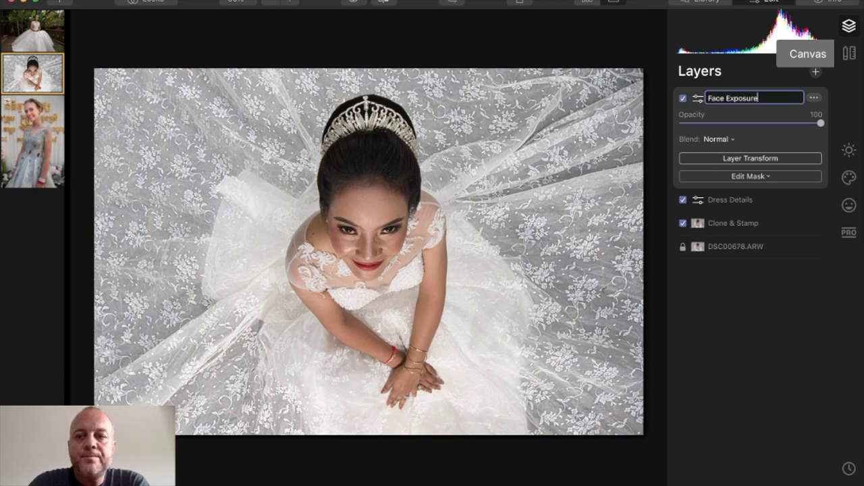
key("Return")
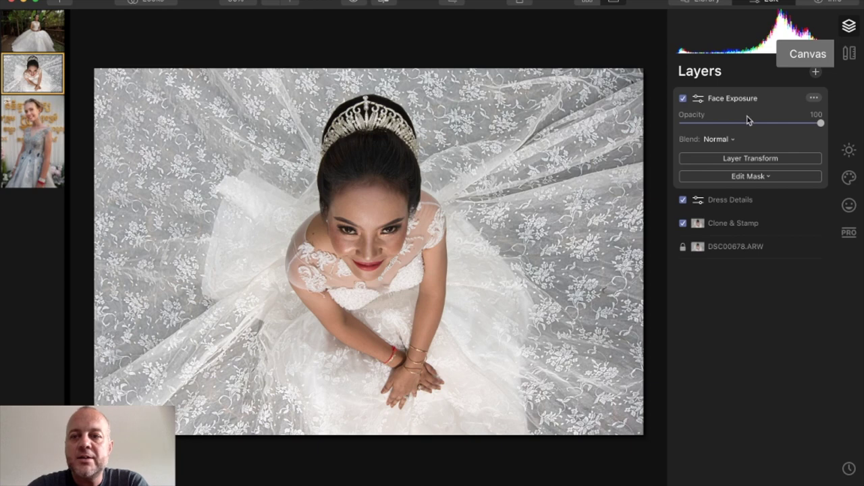
Step: Raise the Face Exposure layer's Exposure to 0.37 and set its AI Skin Enhancer Amount to 31
left_click(849, 151)
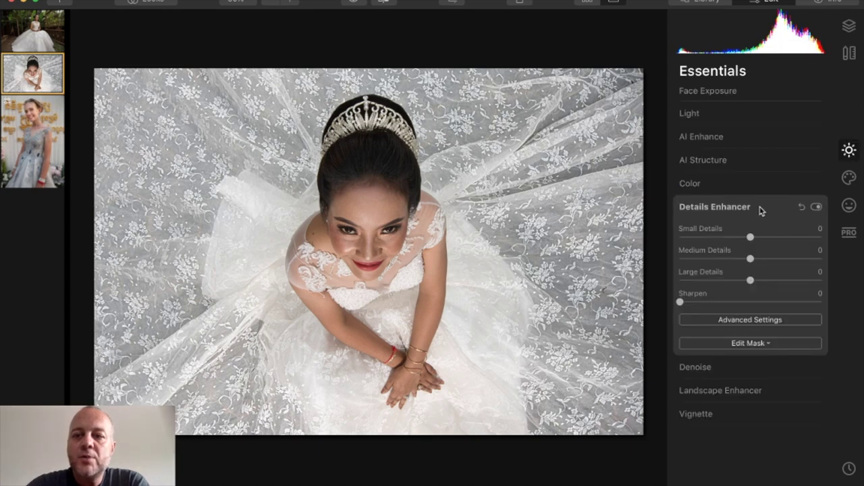
left_click(721, 118)
left_click_drag(750, 204, 754, 209)
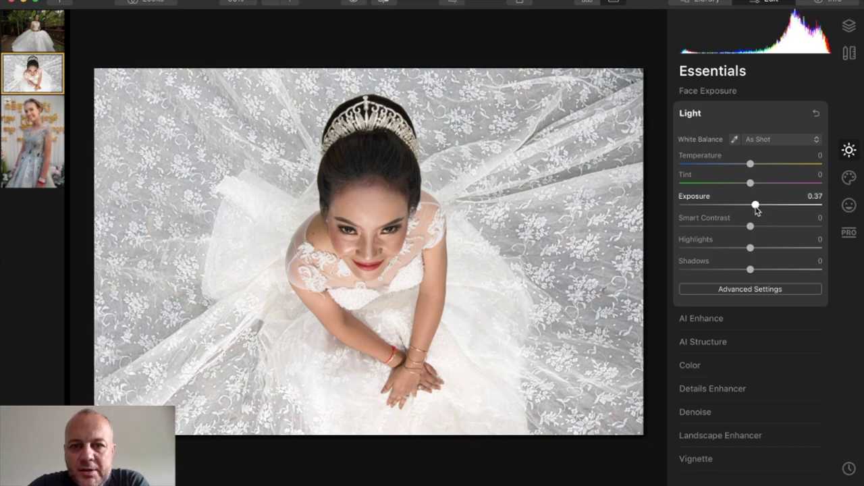
left_click(850, 205)
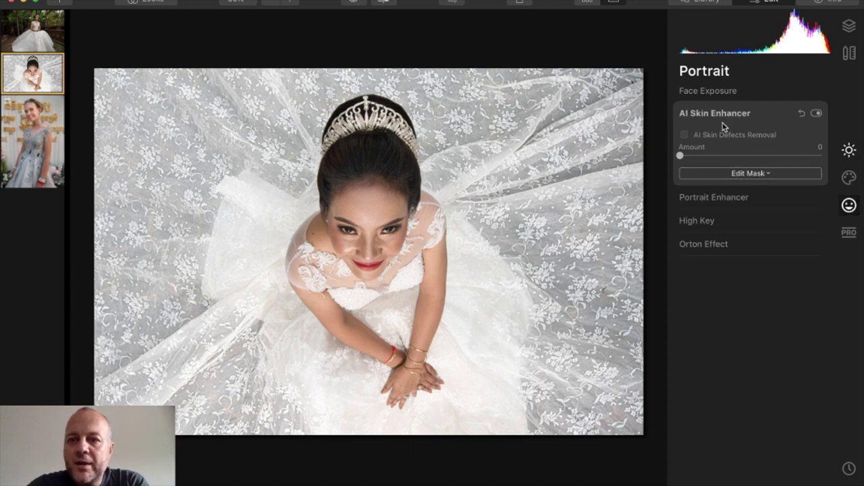
left_click_drag(694, 156, 697, 156)
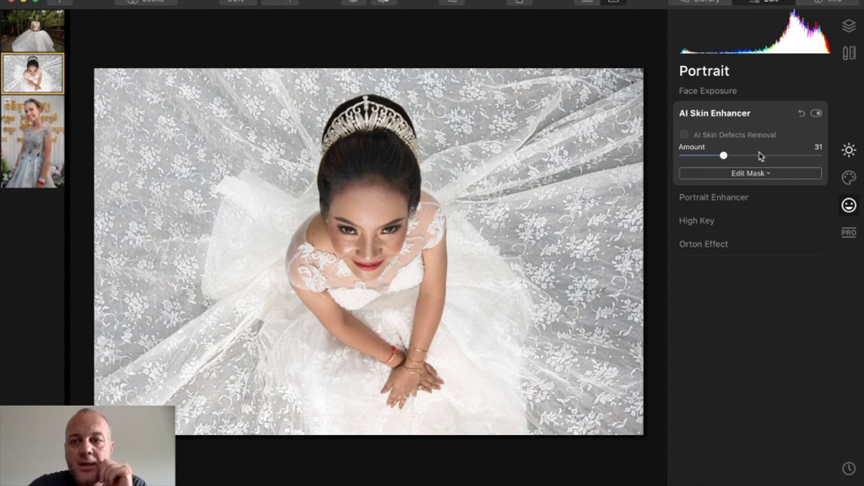
Step: Create a brush mask on the Face Exposure layer and paint over the bride's face at size 40
left_click(848, 25)
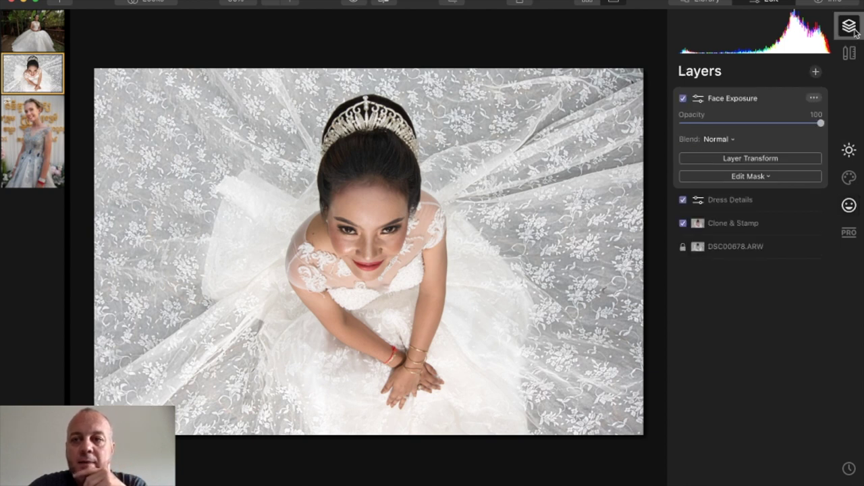
left_click(734, 177)
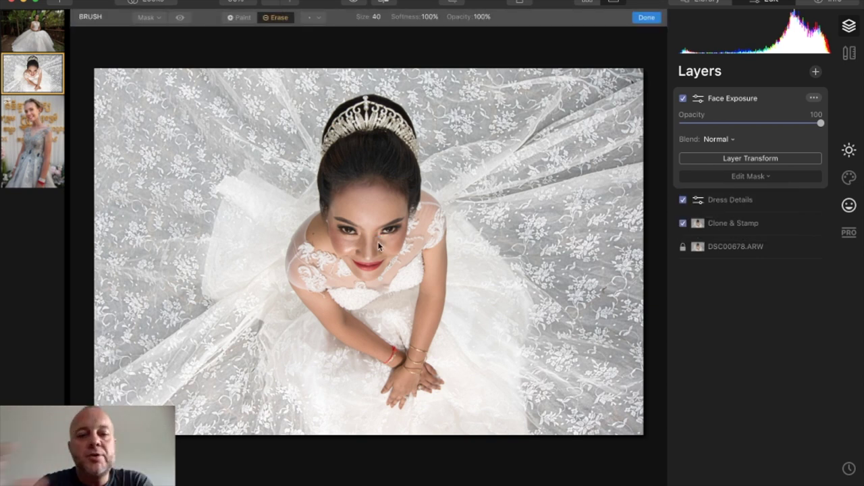
left_click(238, 18)
mouse_move(354, 220)
left_mouse_down()
mouse_move(360, 247)
mouse_move(355, 214)
mouse_move(380, 213)
mouse_move(369, 234)
mouse_move(379, 210)
mouse_move(373, 241)
left_mouse_up()
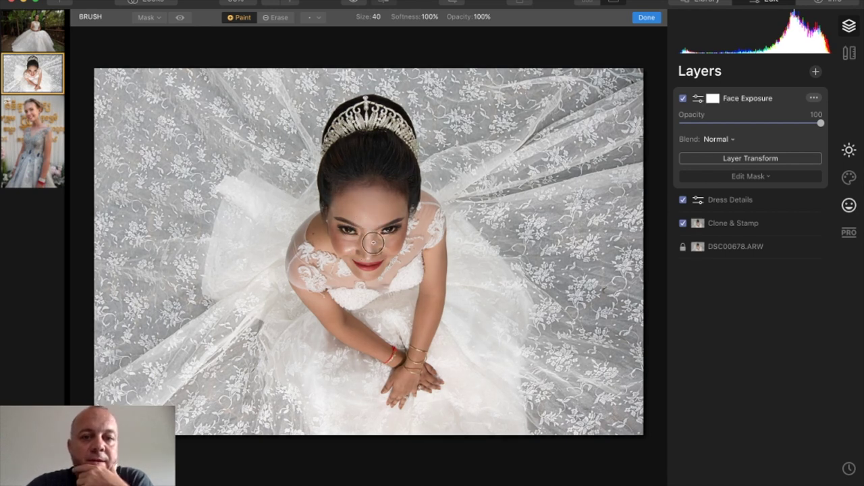
mouse_move(346, 221)
left_mouse_down()
mouse_move(375, 221)
mouse_move(358, 202)
mouse_move(344, 227)
mouse_move(355, 244)
mouse_move(354, 200)
mouse_move(391, 202)
mouse_move(383, 225)
mouse_move(380, 207)
mouse_move(395, 220)
mouse_move(392, 214)
mouse_move(378, 255)
mouse_move(359, 241)
mouse_move(364, 260)
mouse_move(383, 221)
mouse_move(350, 234)
mouse_move(365, 259)
mouse_move(396, 211)
mouse_move(388, 244)
mouse_move(395, 205)
mouse_move(345, 207)
mouse_move(341, 244)
mouse_move(346, 250)
mouse_move(343, 229)
mouse_move(369, 277)
mouse_move(393, 226)
mouse_move(358, 258)
mouse_move(341, 231)
mouse_move(346, 250)
mouse_move(366, 258)
mouse_move(386, 244)
mouse_move(395, 213)
mouse_move(373, 202)
mouse_move(339, 218)
mouse_move(359, 243)
mouse_move(395, 222)
mouse_move(387, 203)
mouse_move(348, 208)
mouse_move(346, 243)
mouse_move(372, 251)
mouse_move(386, 229)
mouse_move(375, 206)
mouse_move(336, 220)
mouse_move(340, 243)
mouse_move(373, 256)
mouse_move(397, 239)
mouse_move(401, 214)
mouse_move(375, 202)
mouse_move(345, 205)
mouse_move(361, 240)
mouse_move(398, 224)
mouse_move(393, 213)
mouse_move(390, 245)
mouse_move(375, 262)
mouse_move(433, 259)
mouse_move(431, 297)
mouse_move(437, 251)
mouse_move(411, 374)
mouse_move(307, 292)
mouse_move(411, 369)
mouse_move(373, 294)
mouse_move(321, 230)
mouse_move(346, 240)
mouse_move(336, 240)
mouse_move(430, 215)
left_mouse_up()
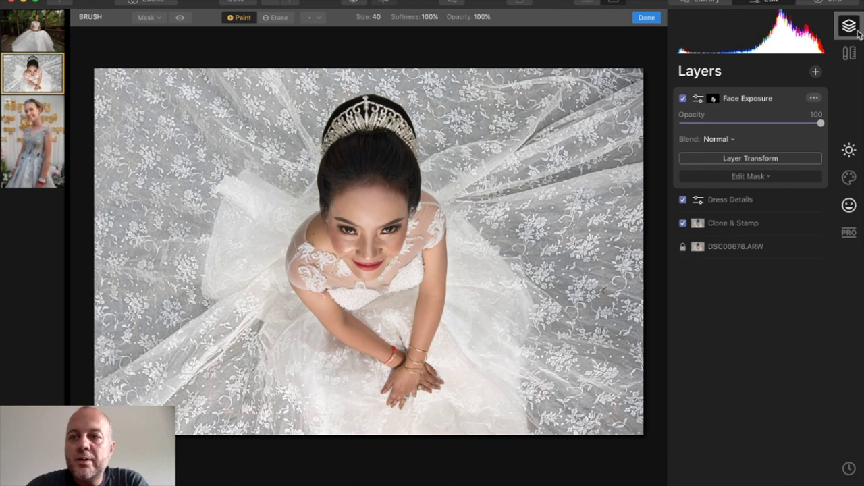
Step: Add another adjustment layer above Face Exposure and rename it Dress Small Details
left_click(816, 71)
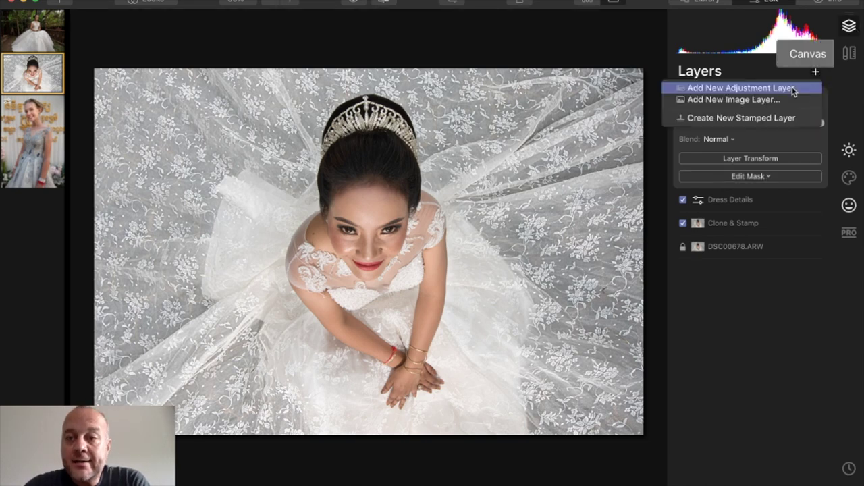
left_click(794, 88)
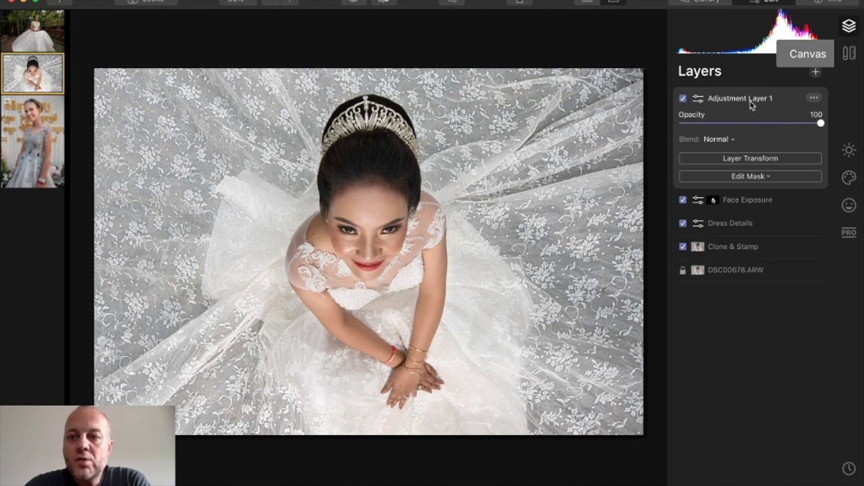
left_click(814, 98)
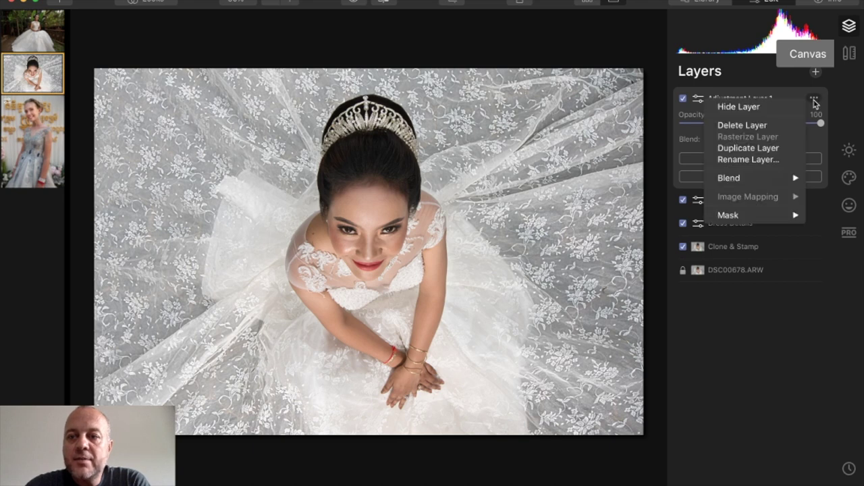
left_click(755, 160)
type("Small Details")
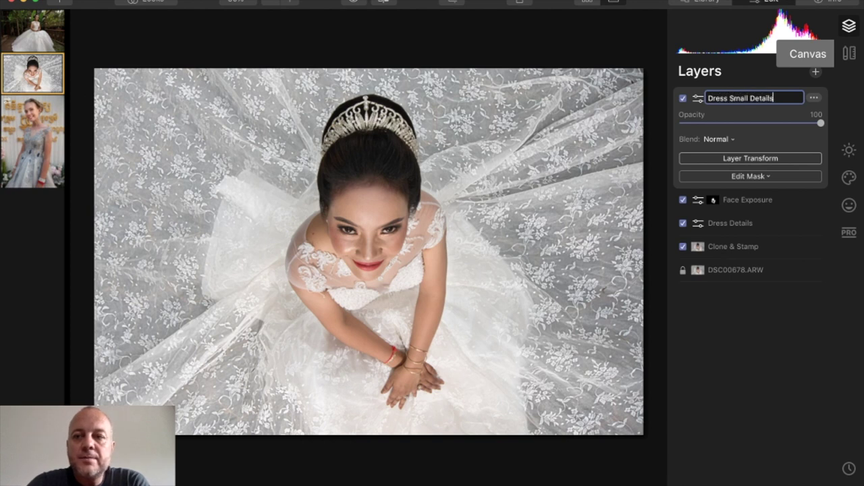
key("Return")
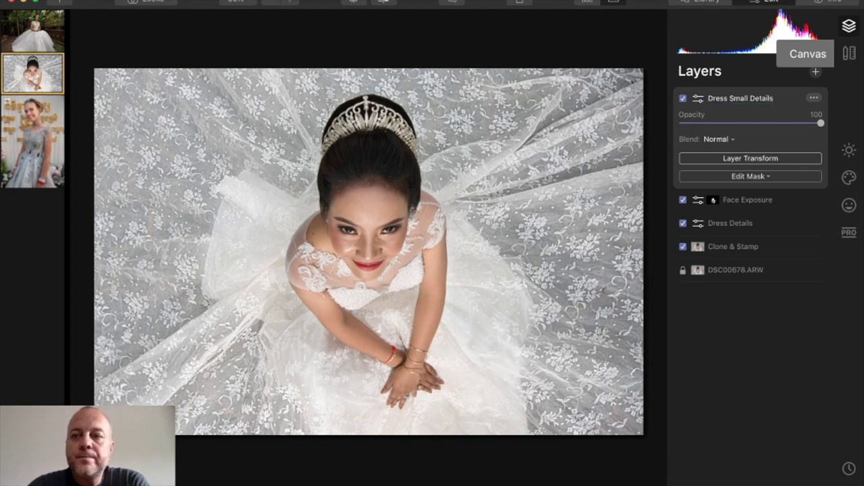
Step: Set Small Details in the Details Enhancer to 40 for the Dress Small Details layer
left_click(849, 150)
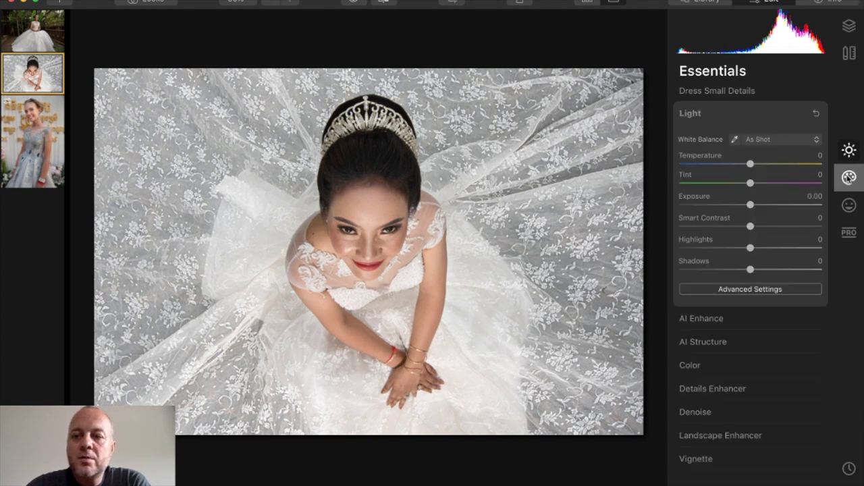
left_click(743, 387)
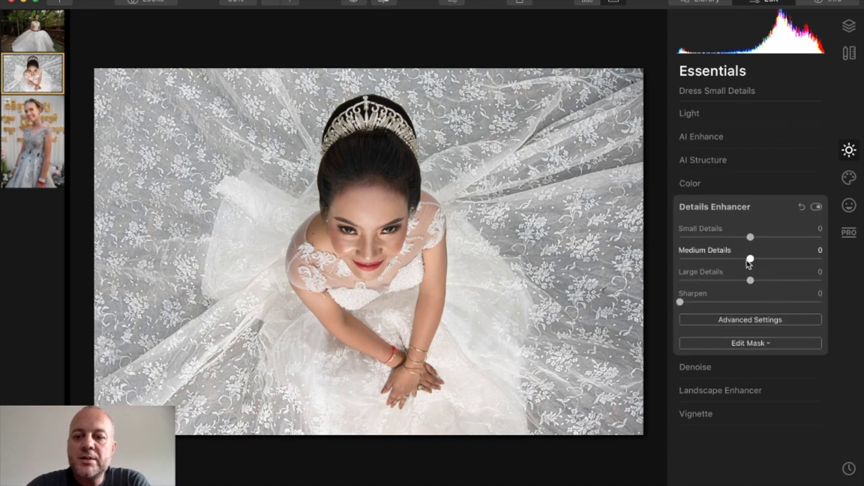
left_click_drag(769, 237, 782, 238)
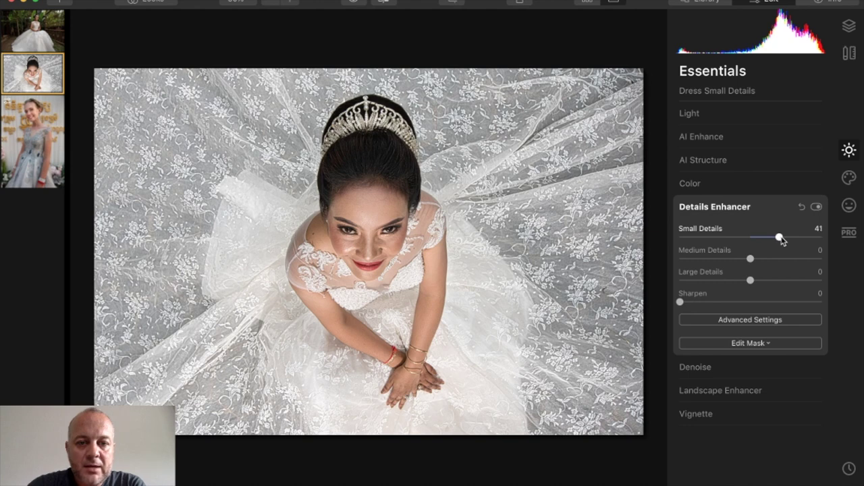
Step: Brush a Details Enhancer mask at size 28 over the lace on the bride's shoulders and bodice
left_click(737, 346)
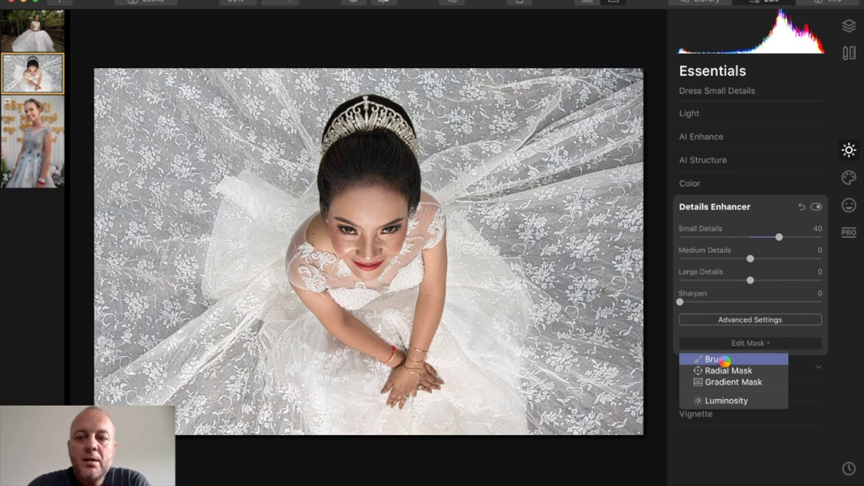
left_click(727, 364)
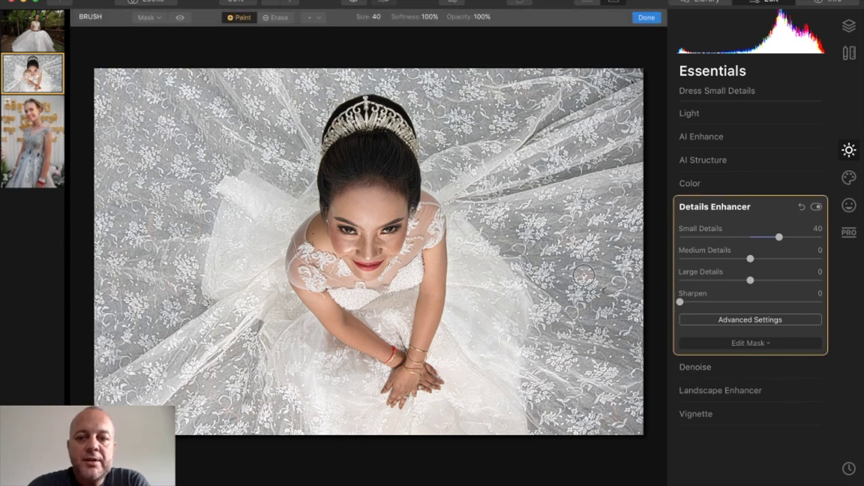
key("bracketleft")
key("bracketleft")
key("bracketleft")
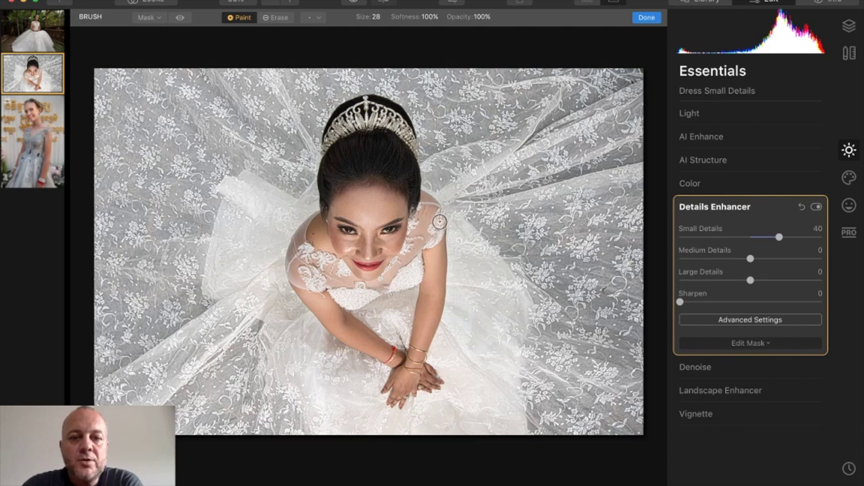
mouse_move(410, 248)
left_mouse_down()
mouse_move(388, 277)
mouse_move(406, 280)
mouse_move(362, 301)
mouse_move(400, 324)
mouse_move(411, 298)
mouse_move(367, 311)
mouse_move(358, 297)
left_mouse_up()
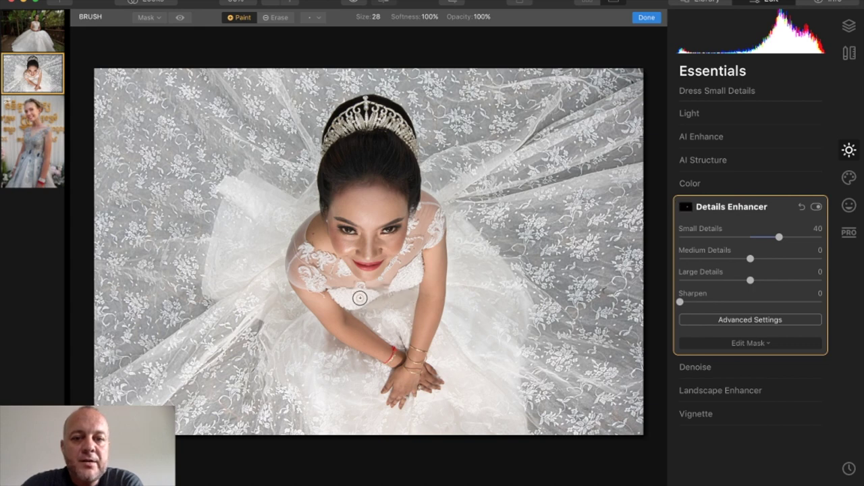
mouse_move(319, 255)
left_mouse_down()
mouse_move(359, 287)
mouse_move(384, 291)
mouse_move(413, 269)
mouse_move(359, 295)
mouse_move(306, 274)
mouse_move(334, 286)
mouse_move(309, 265)
mouse_move(307, 243)
mouse_move(335, 265)
mouse_move(326, 282)
mouse_move(313, 284)
mouse_move(365, 302)
mouse_move(390, 295)
mouse_move(412, 261)
mouse_move(402, 298)
mouse_move(439, 216)
mouse_move(379, 314)
mouse_move(352, 301)
mouse_move(373, 306)
mouse_move(335, 270)
mouse_move(319, 263)
mouse_move(329, 277)
mouse_move(310, 278)
mouse_move(303, 252)
mouse_move(301, 263)
mouse_move(367, 306)
mouse_move(397, 307)
mouse_move(413, 287)
mouse_move(318, 297)
mouse_move(410, 264)
mouse_move(385, 285)
mouse_move(392, 289)
mouse_move(407, 276)
mouse_move(397, 326)
mouse_move(428, 242)
mouse_move(502, 214)
mouse_move(419, 266)
left_mouse_up()
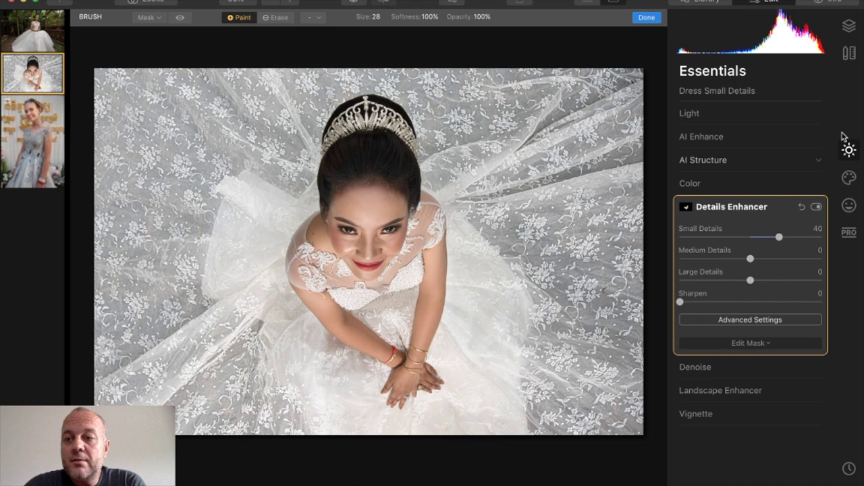
Step: Add an adjustment layer above Dress Small Details and rename it Vignette
left_click(849, 27)
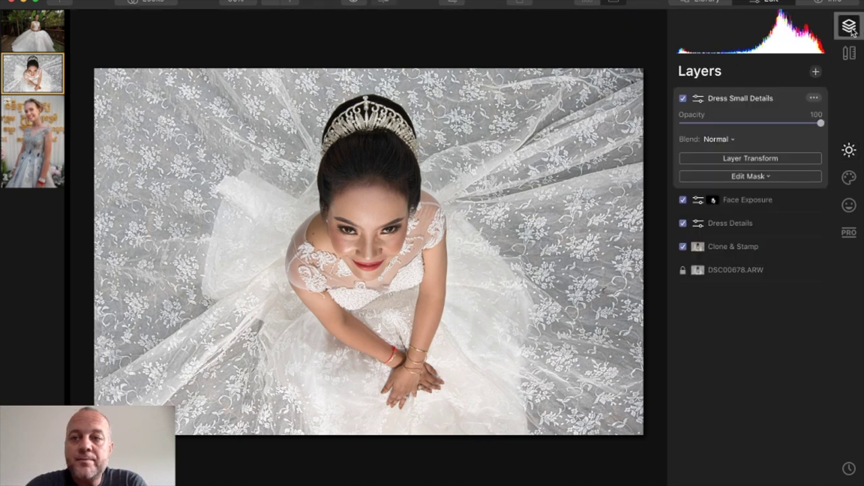
left_click(817, 73)
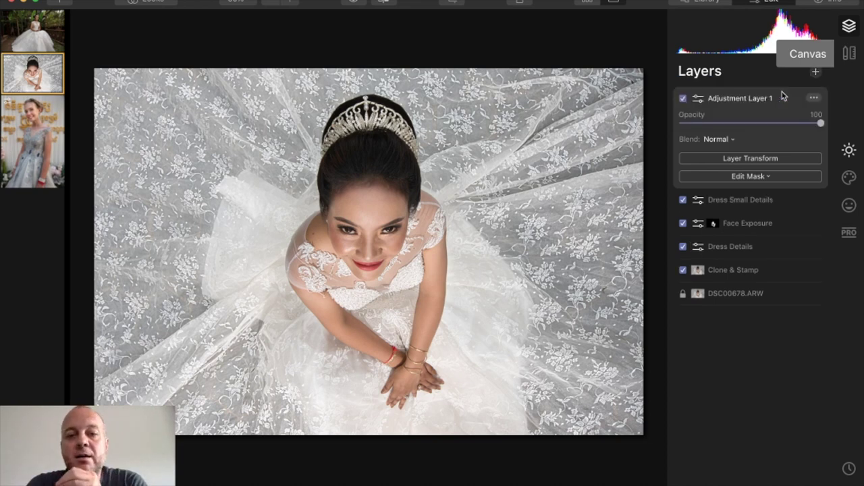
left_click(815, 100)
left_click(815, 100)
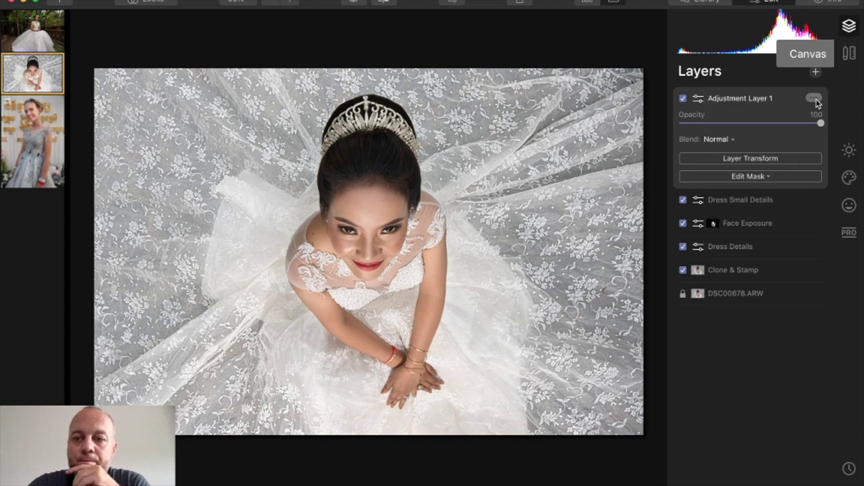
left_click(814, 99)
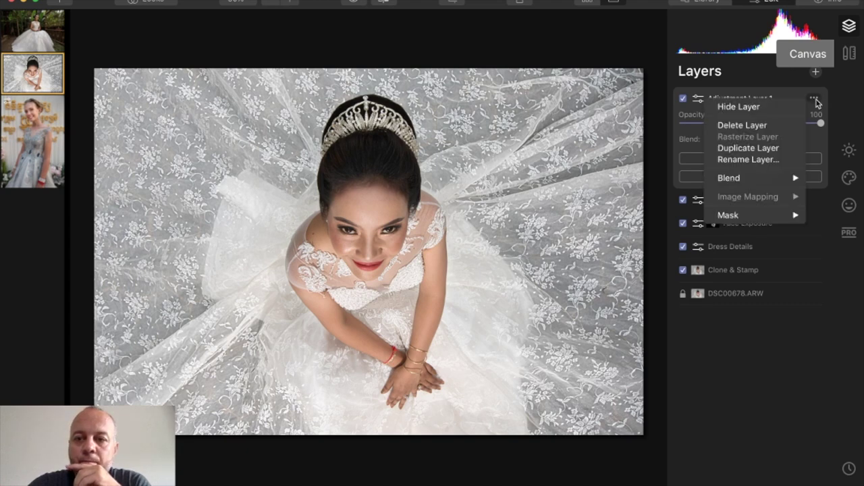
left_click(746, 159)
type("Vi")
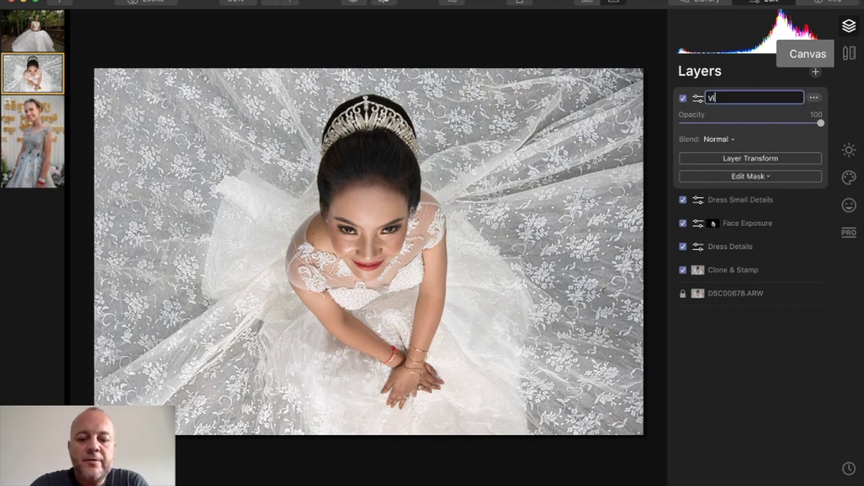
type("gnette")
key("Return")
Step: Apply a vignette centred on the bride's face with Amount -100, Size 29 and Roundness 58
left_click(849, 150)
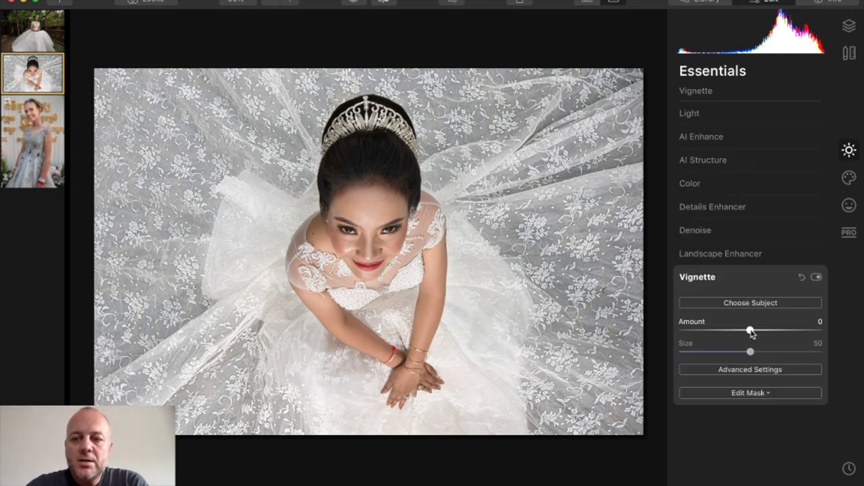
left_click_drag(750, 330, 671, 334)
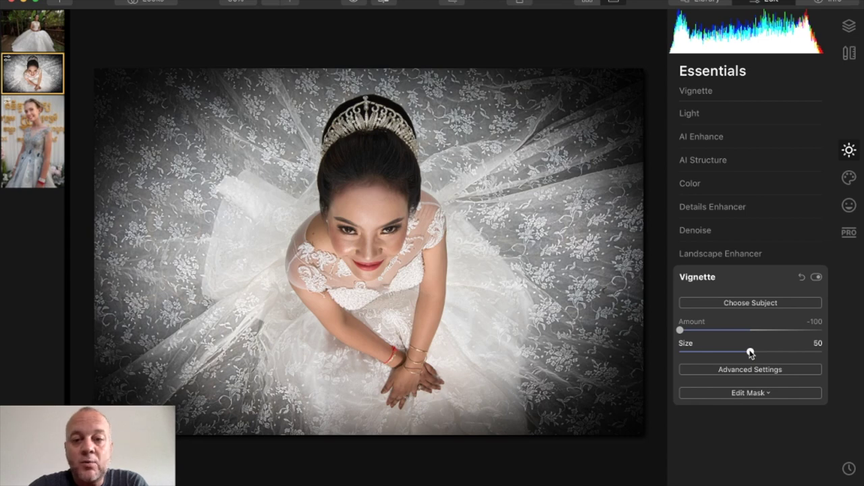
left_click_drag(748, 352, 737, 354)
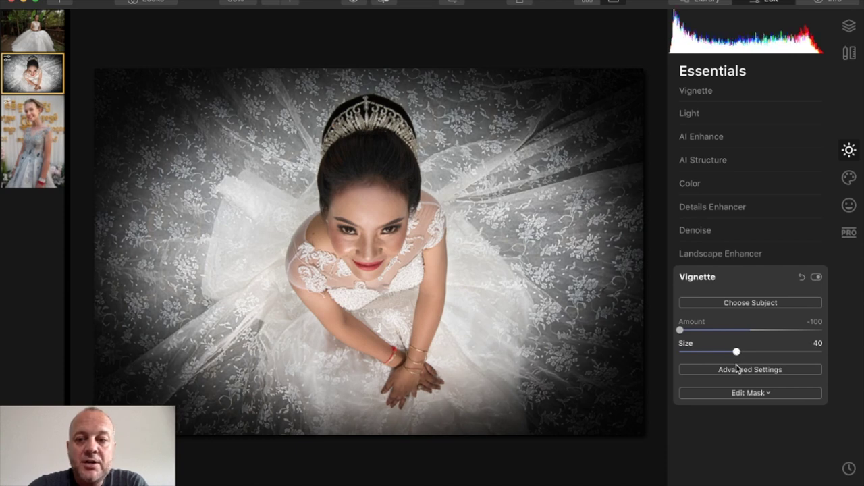
left_click(749, 371)
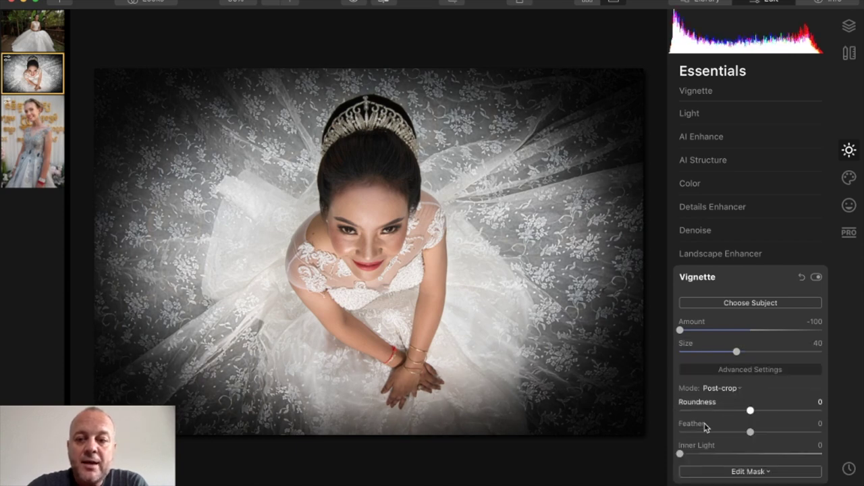
left_click_drag(745, 413, 792, 411)
left_click_drag(735, 353, 722, 356)
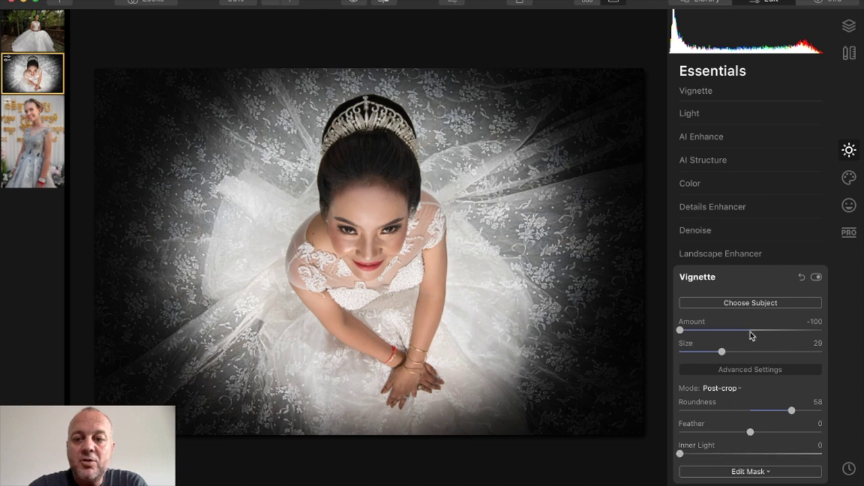
left_click(750, 303)
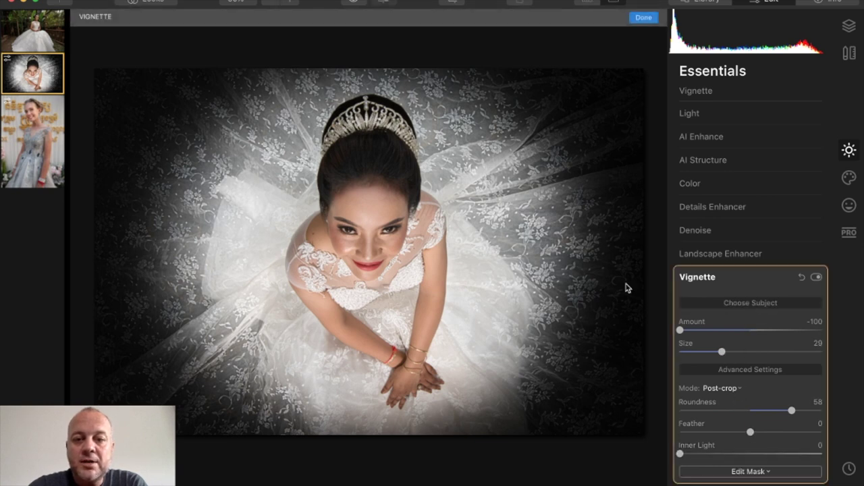
left_click(369, 235)
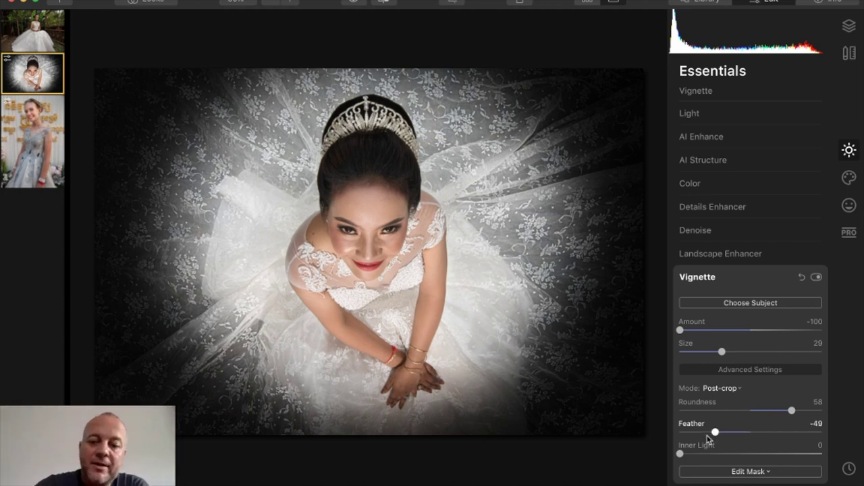
Step: Soften the vignette with Feather 100 and Inner Light 20, and set its Amount to -79
left_click_drag(735, 436, 665, 438)
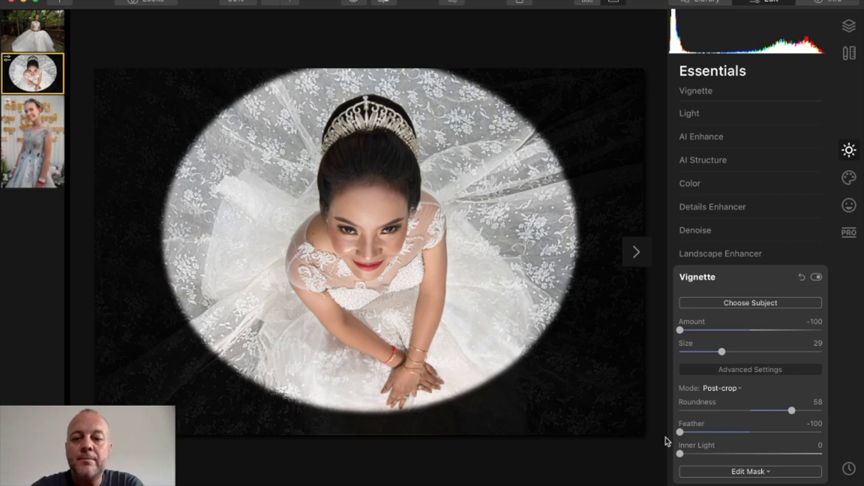
left_click_drag(679, 433, 831, 433)
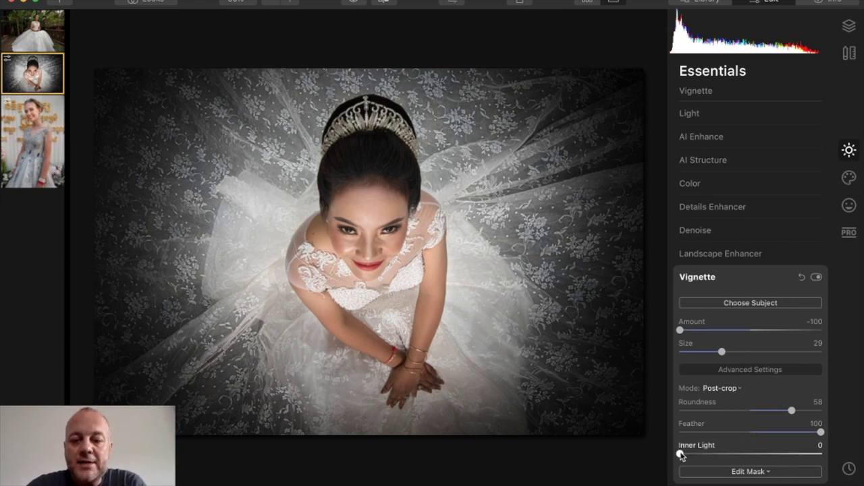
left_click_drag(681, 456, 711, 455)
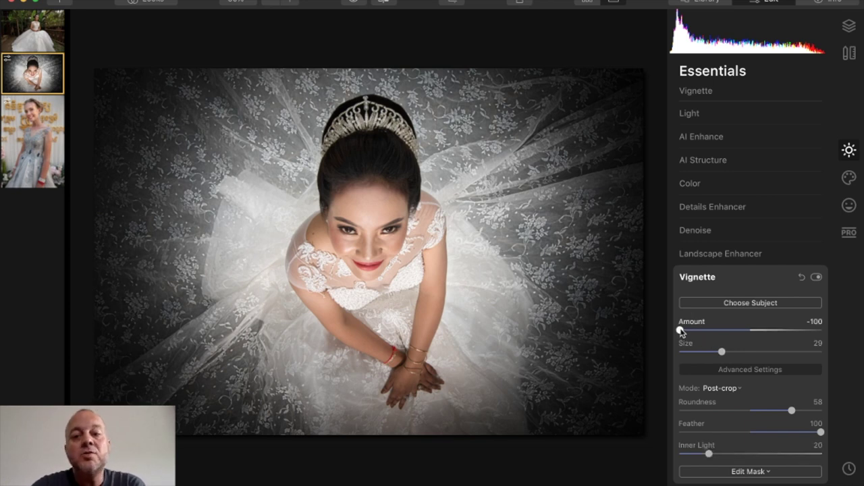
mouse_move(680, 330)
left_mouse_down()
mouse_move(690, 331)
mouse_move(666, 334)
mouse_move(695, 334)
left_mouse_up()
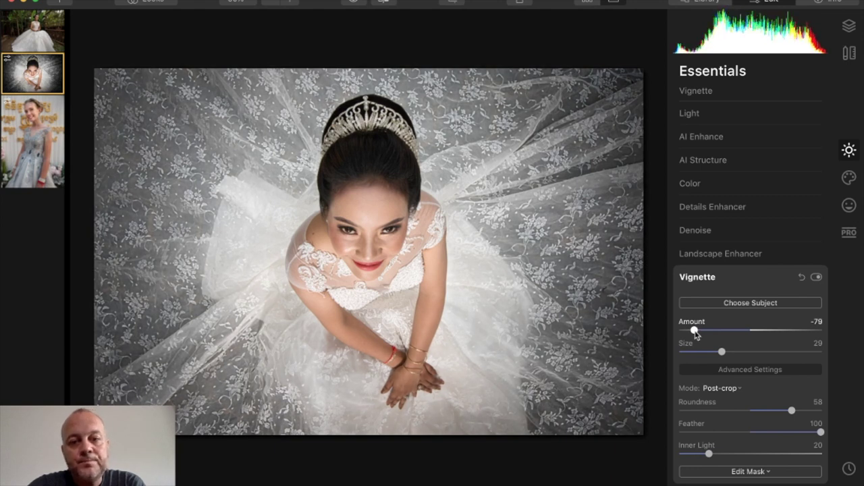
Step: Choose the vignette's subject point again, placing it between the bride's nose and lips
left_click(737, 304)
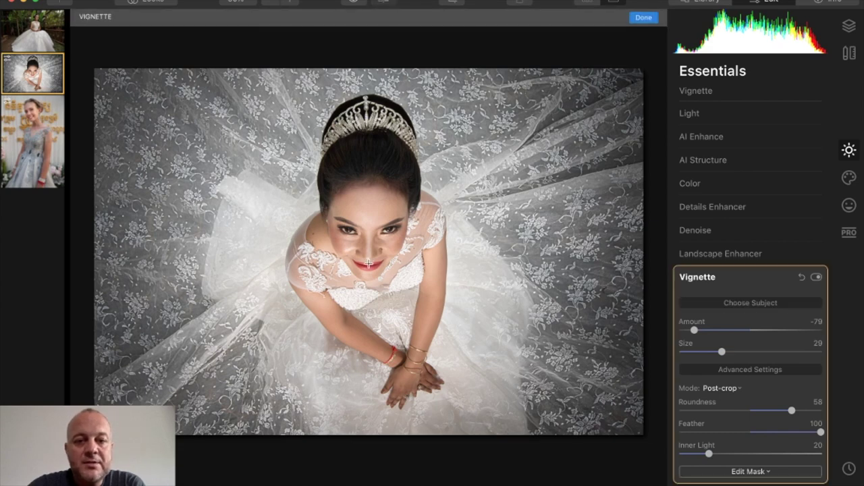
left_click(368, 262)
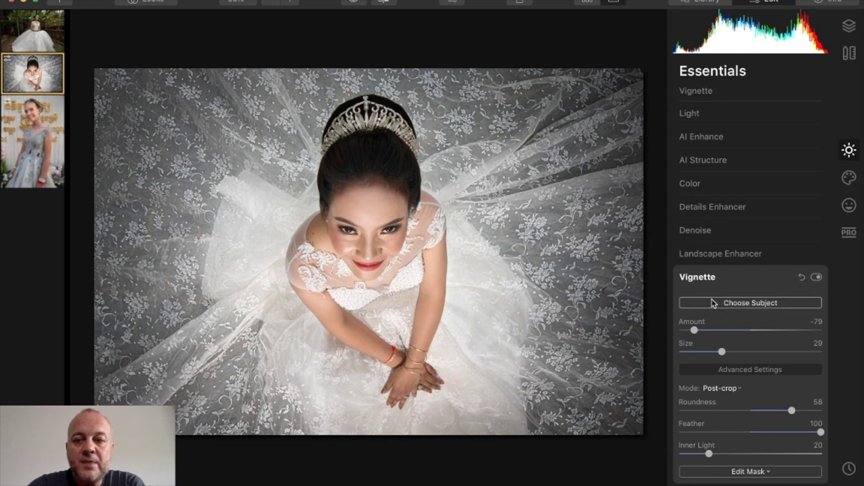
left_click(712, 303)
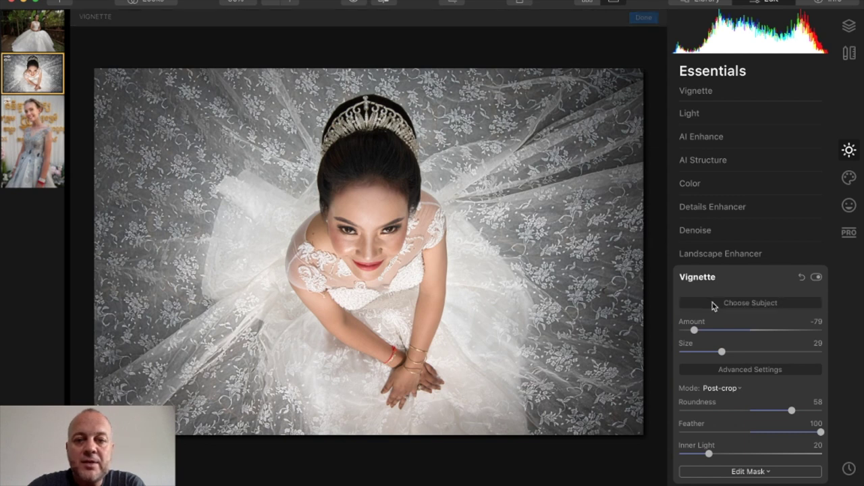
left_click(368, 254)
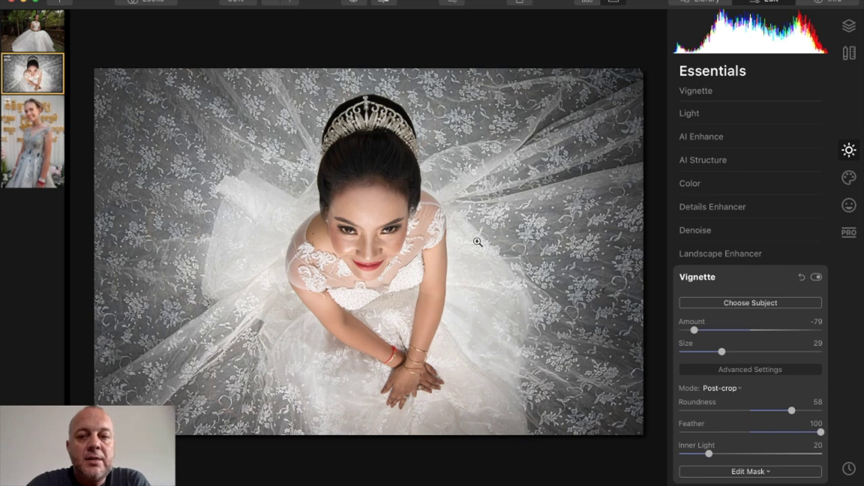
Step: Compare the bride photo before and after the edits, using the quick preview and the split comparison
left_click(356, 4)
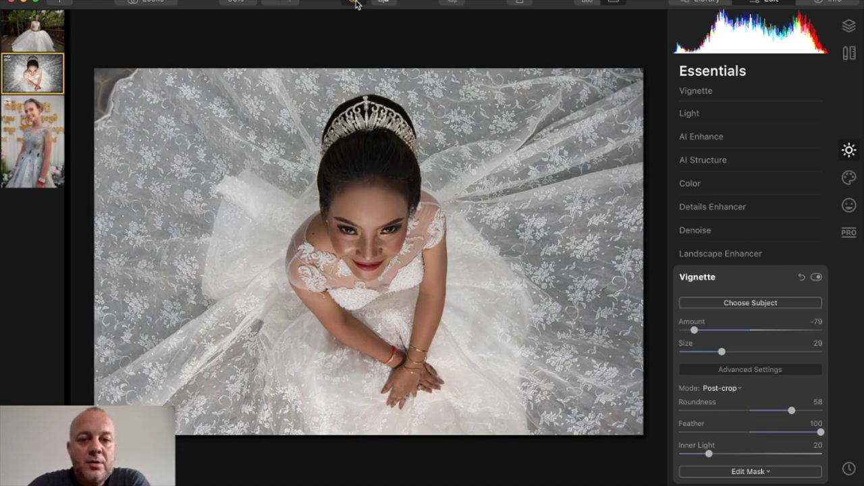
left_click(356, 5)
left_click(357, 4)
left_click(356, 4)
left_click(383, 3)
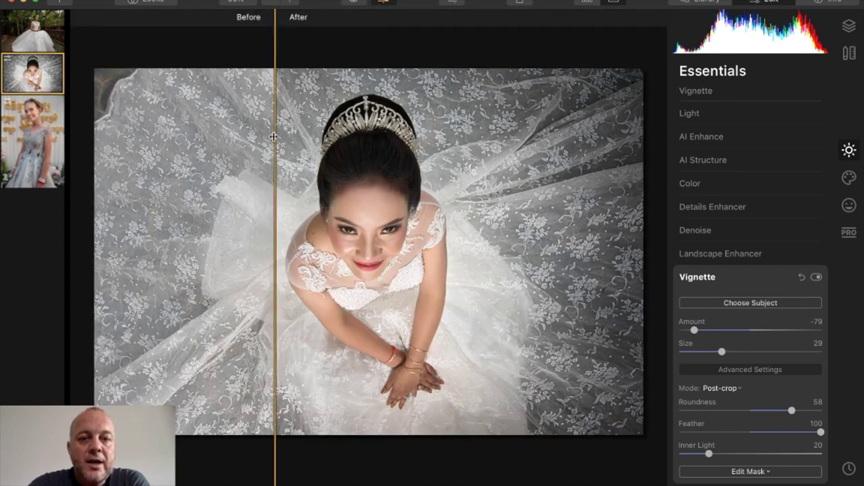
left_click_drag(274, 137, 95, 139)
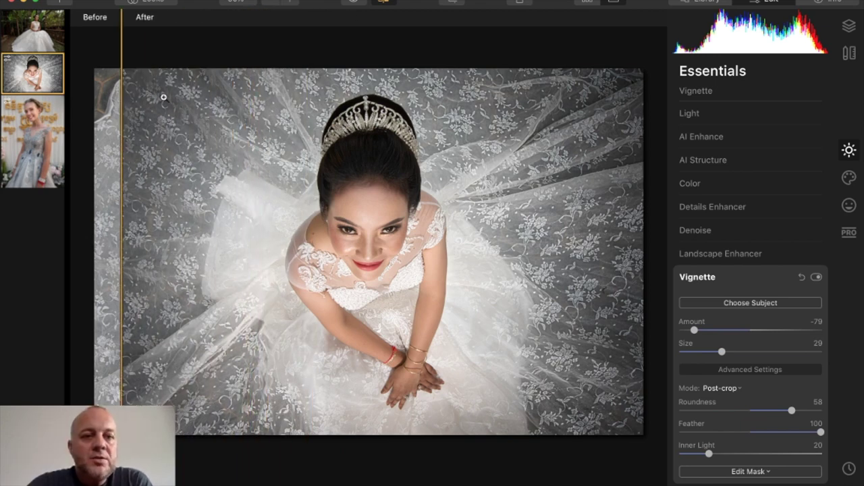
Step: Open the photo DSC00647.ARW for cropping and rotate it to an angle of -2.25°
left_click(39, 43)
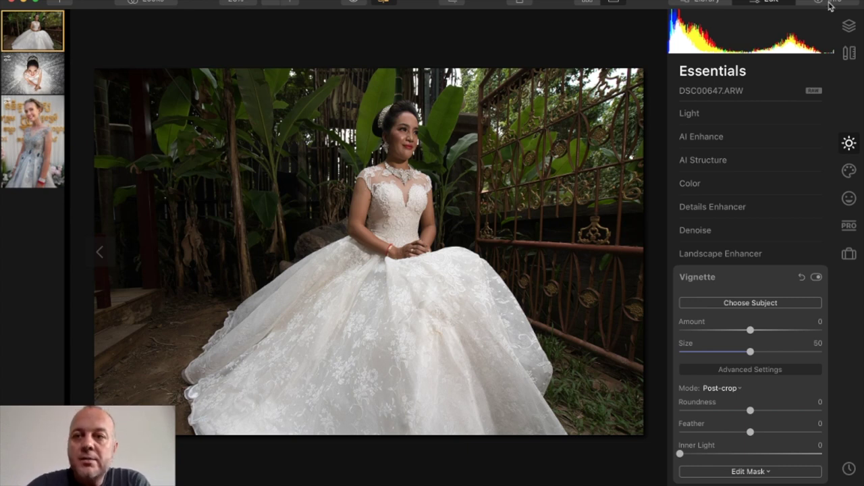
left_click(850, 27)
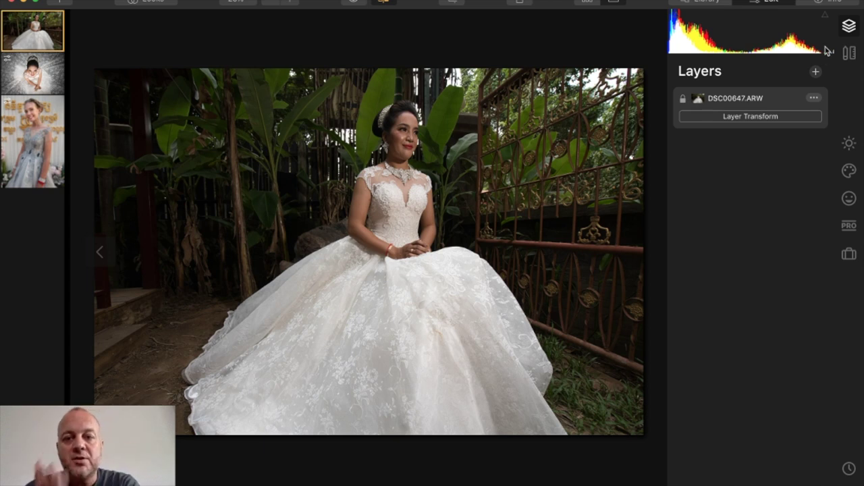
left_click(850, 54)
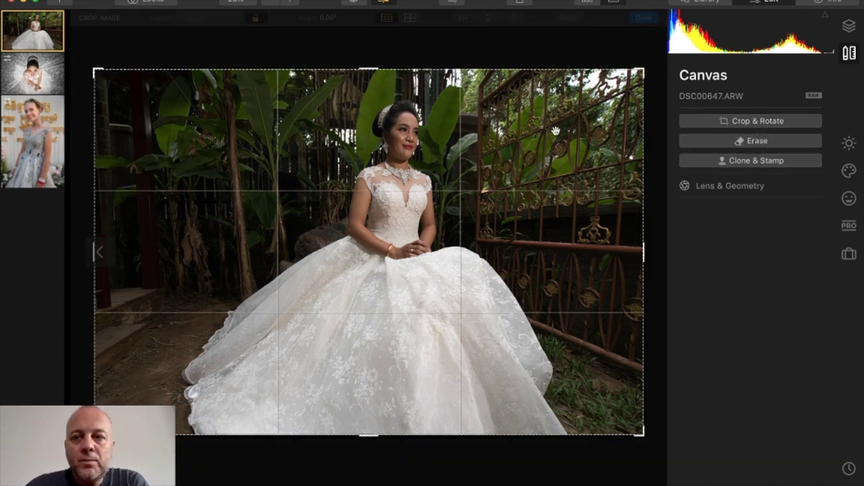
key("c")
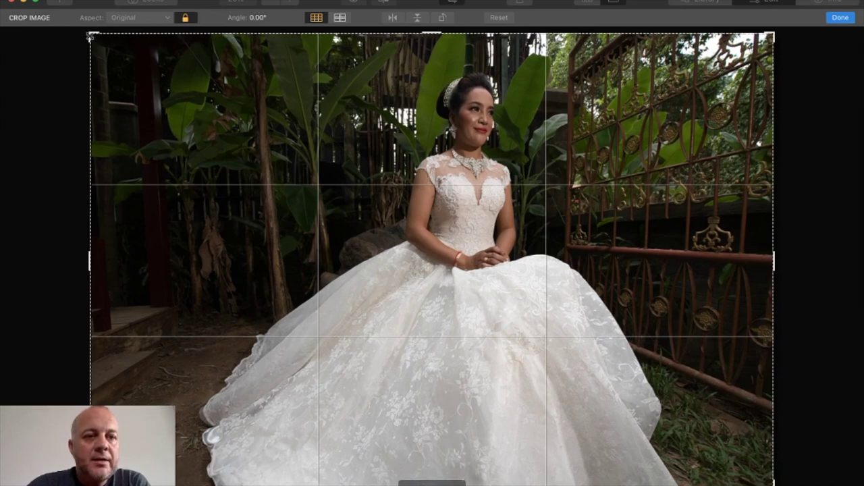
left_click_drag(90, 37, 107, 47)
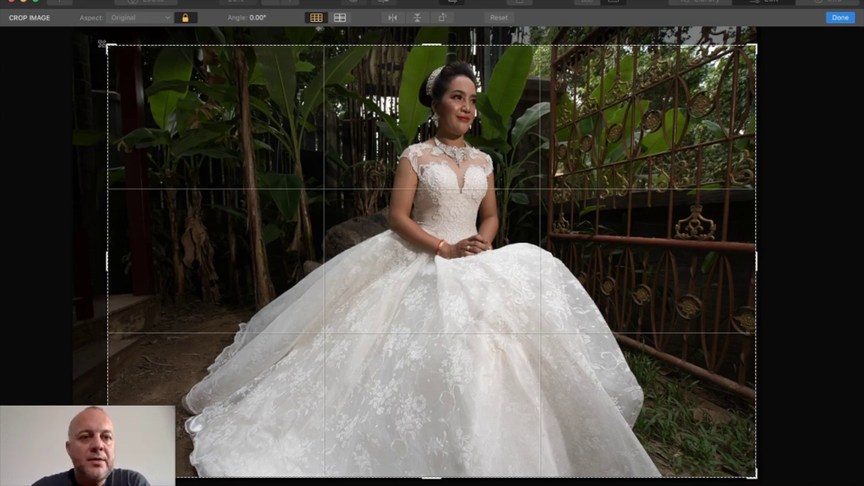
left_click_drag(89, 39, 77, 68)
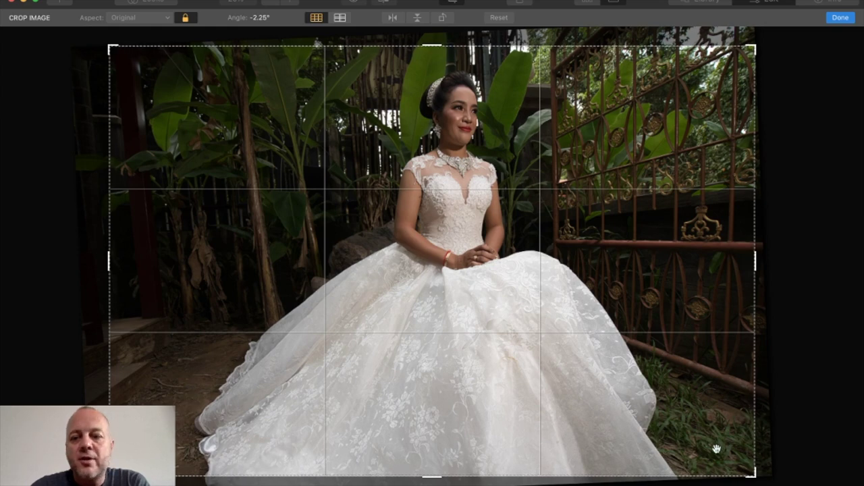
Step: Tighten the crop around the bride's upper body at the original aspect ratio, keep her near the centre, and apply it
left_click_drag(109, 474, 189, 421)
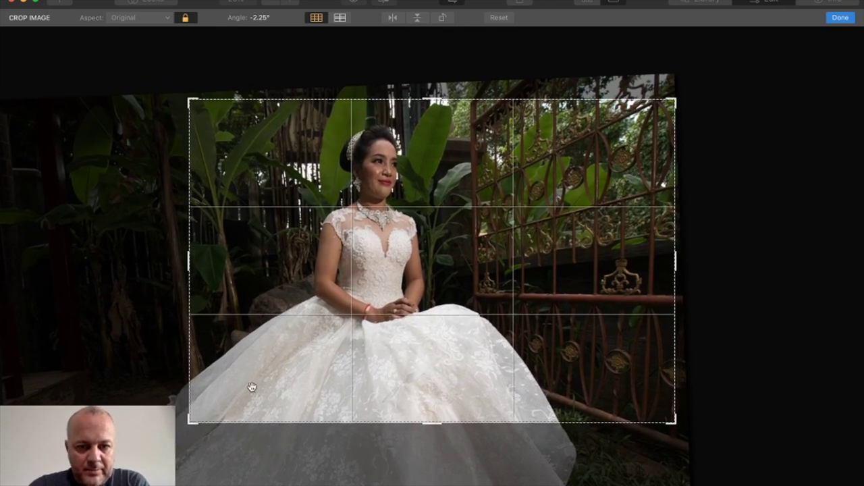
left_click_drag(321, 364, 366, 363)
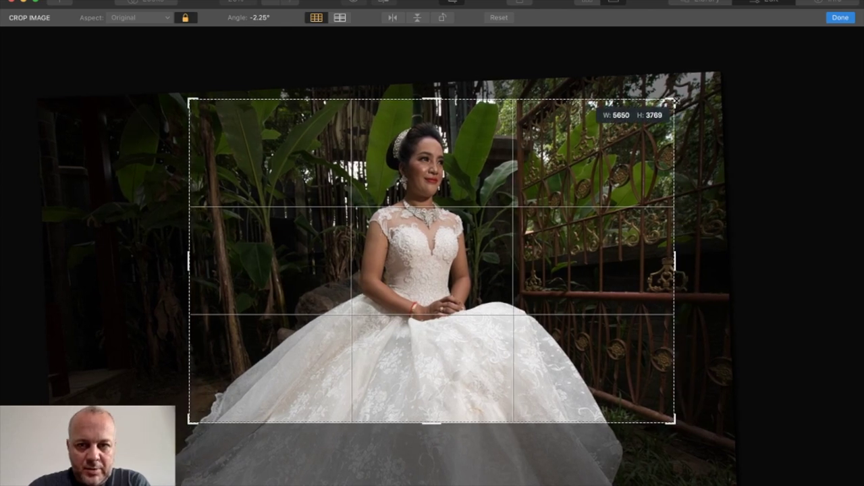
left_click_drag(675, 99, 641, 121)
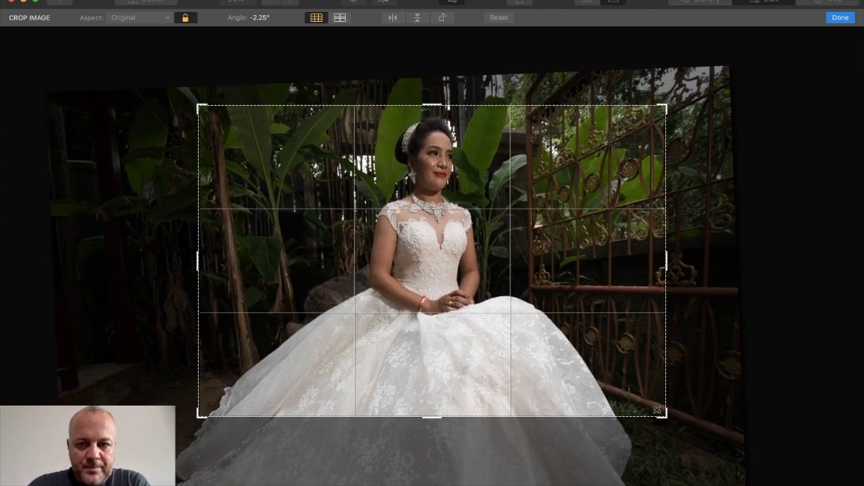
left_click_drag(658, 414, 643, 397)
left_click_drag(573, 345, 544, 345)
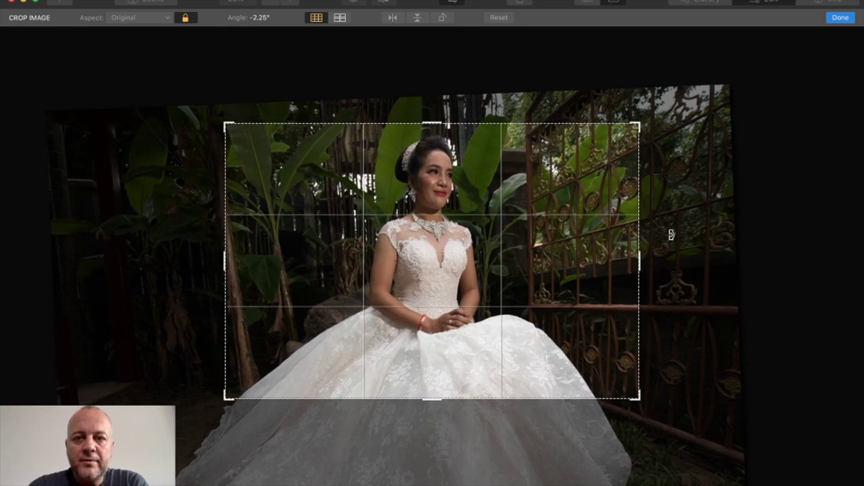
left_click_drag(639, 259, 638, 260)
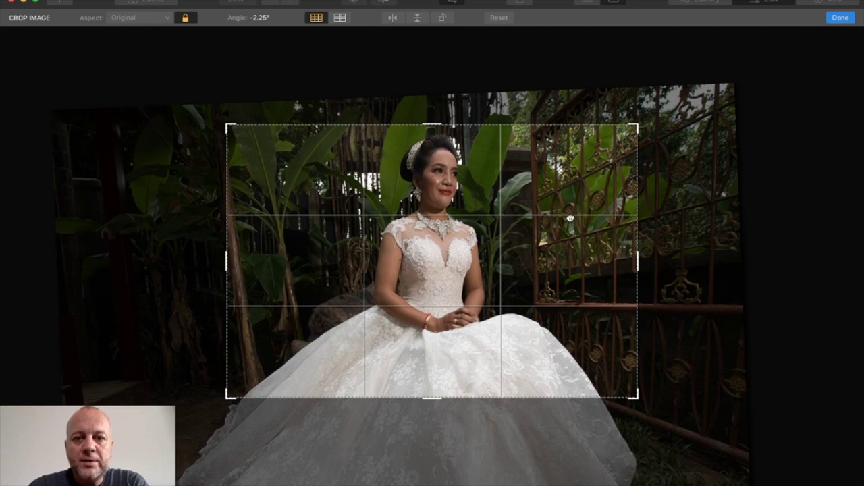
left_click_drag(680, 240, 679, 240)
left_click_drag(573, 263, 570, 266)
left_click(835, 20)
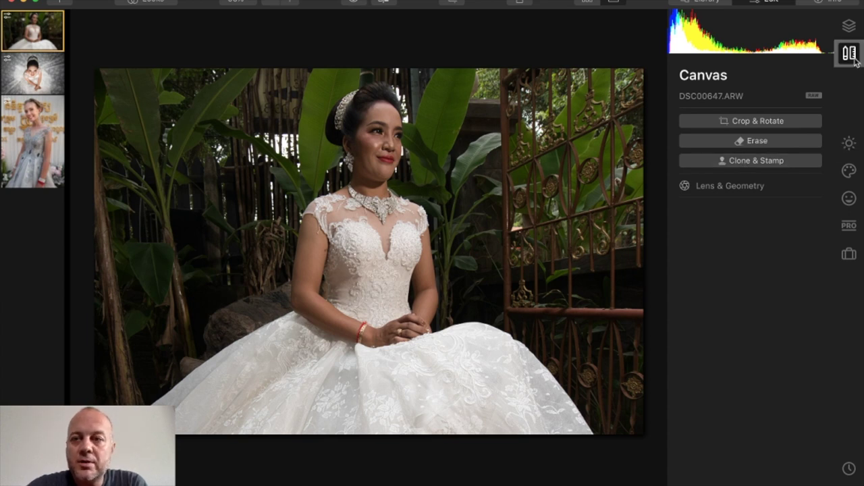
Step: Add a new adjustment layer above the base photo DSC00647.ARW and name it Shadows
left_click(848, 26)
left_click(816, 73)
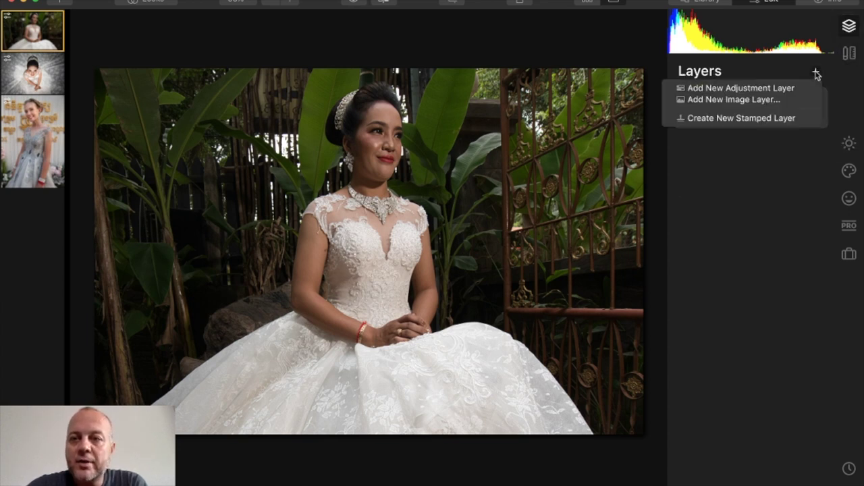
left_click(775, 90)
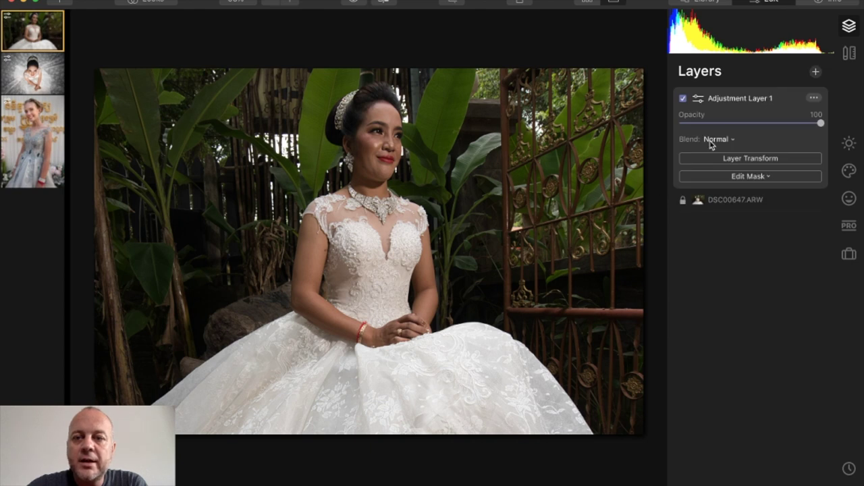
left_click(813, 98)
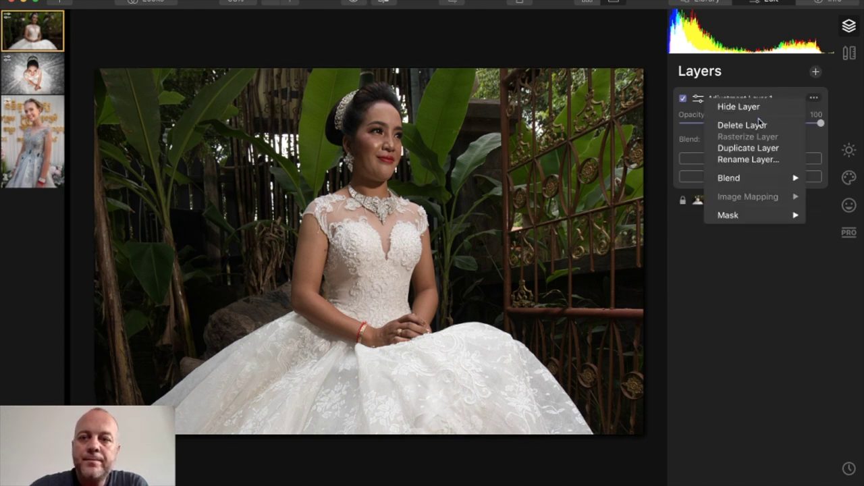
left_click(734, 160)
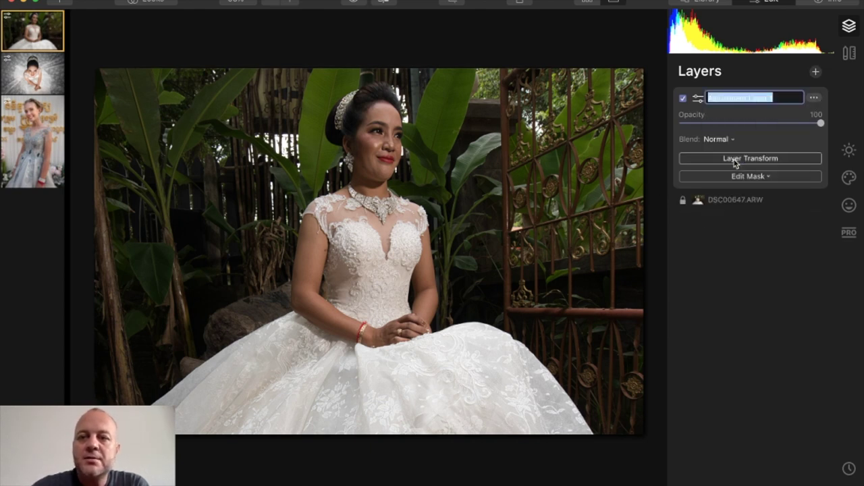
type("S")
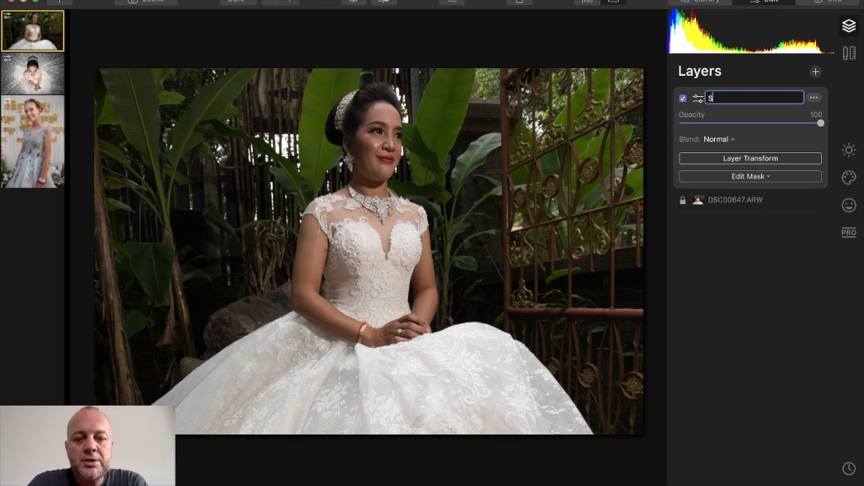
type("hadows")
key("Return")
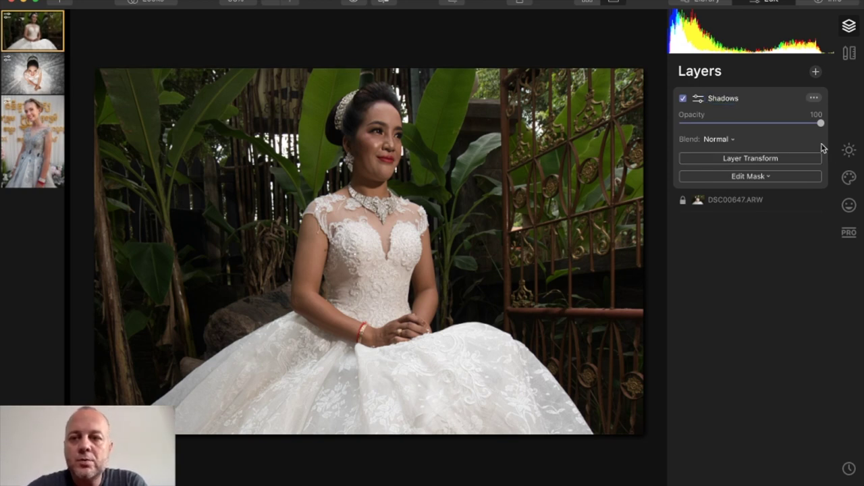
Step: Brighten the photo on the Shadows layer with the Light filter, setting shadows to 42 and exposure to 0.25
left_click(849, 151)
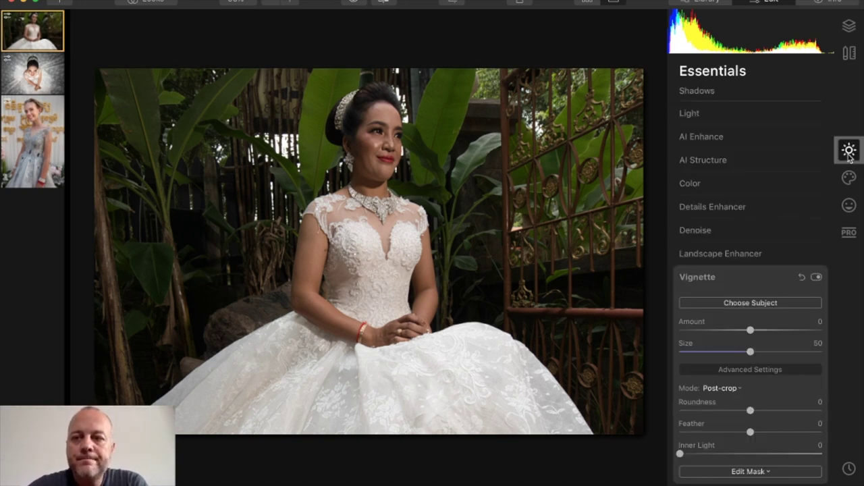
left_click(727, 115)
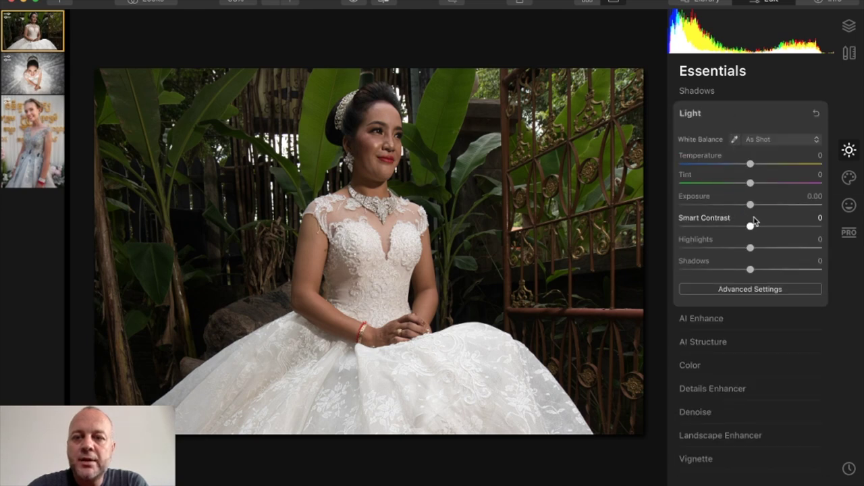
left_click(770, 269)
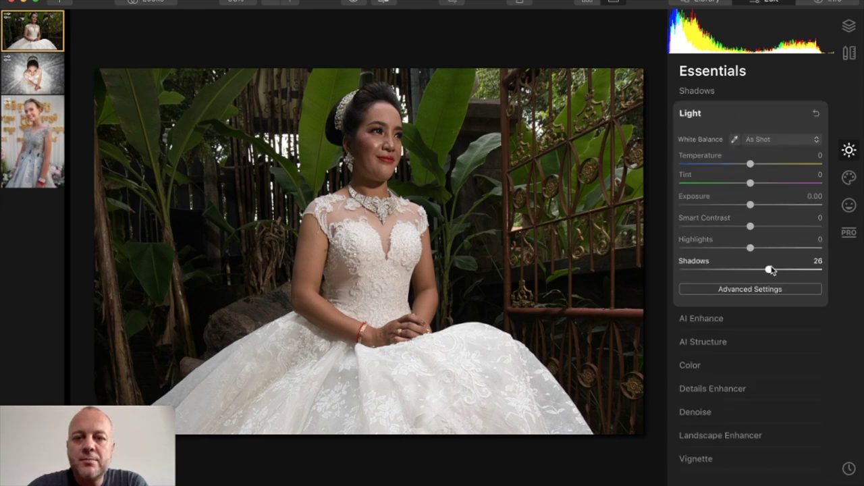
left_click_drag(771, 270, 782, 271)
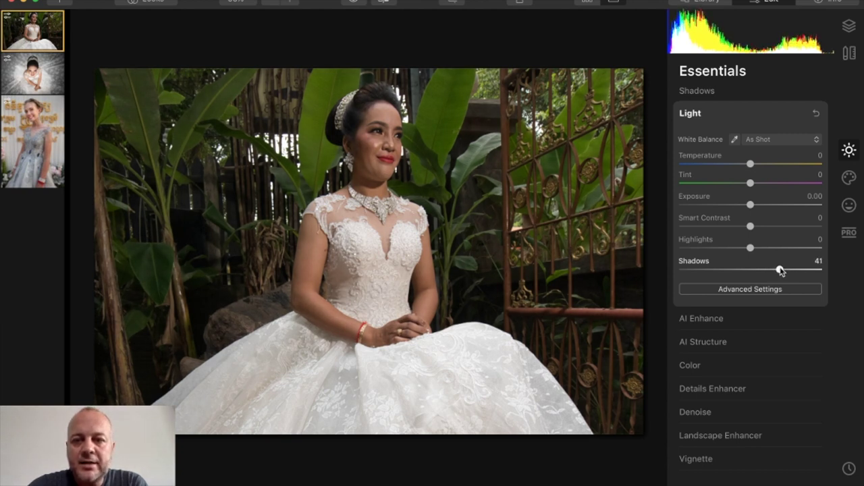
left_click_drag(780, 271, 781, 270)
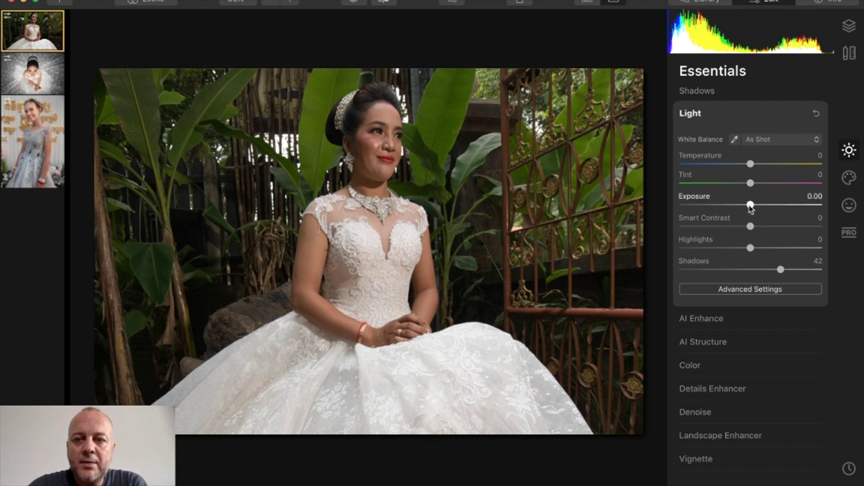
left_click_drag(749, 205, 753, 205)
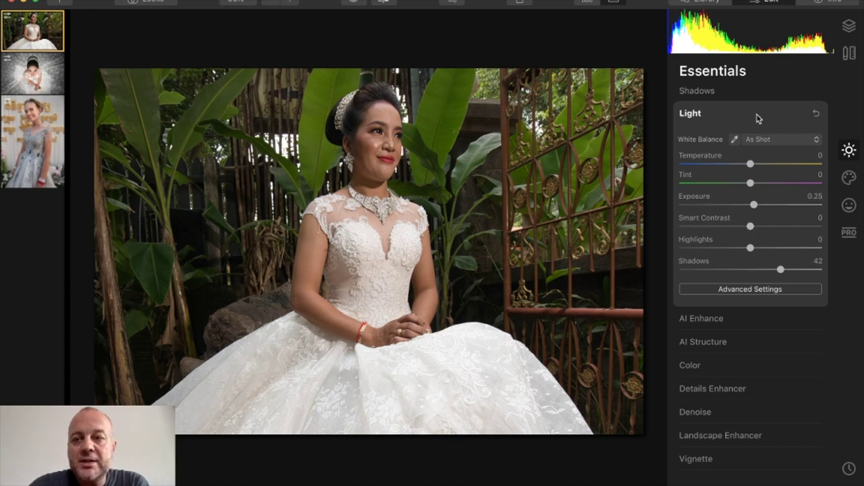
Step: Add another adjustment layer above the Shadows layer and name it Details
left_click(849, 27)
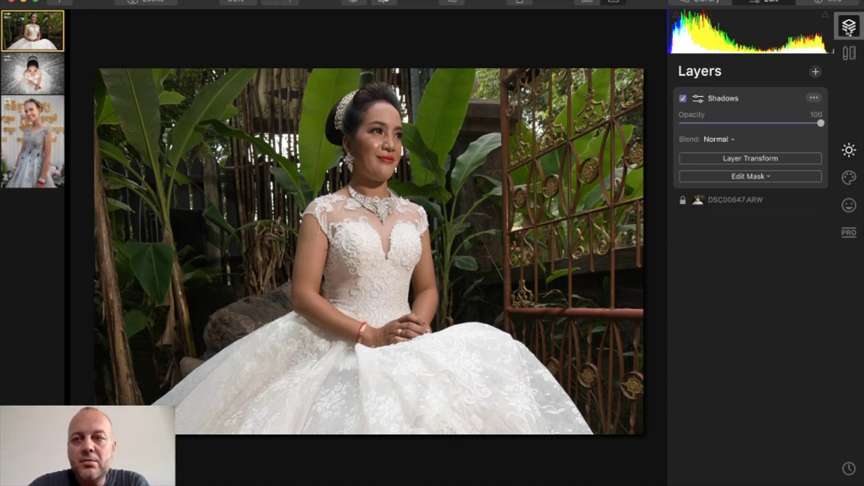
left_click(815, 72)
left_click(773, 88)
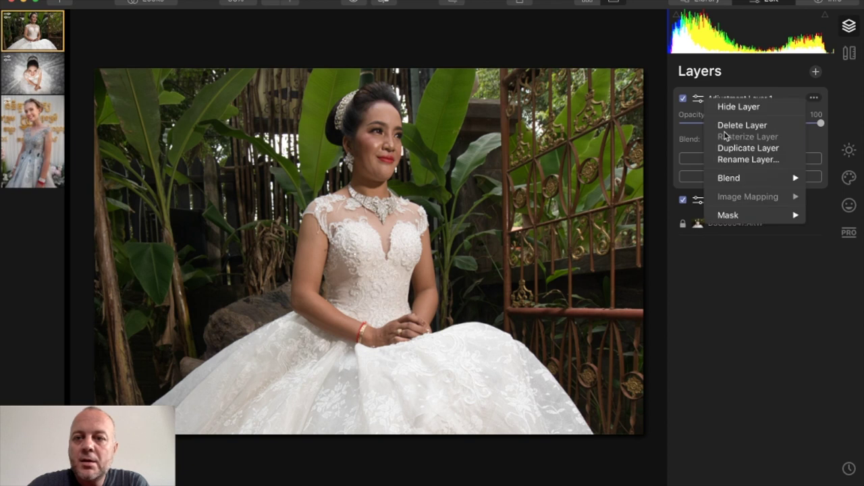
left_click(734, 160)
type("Dress Details")
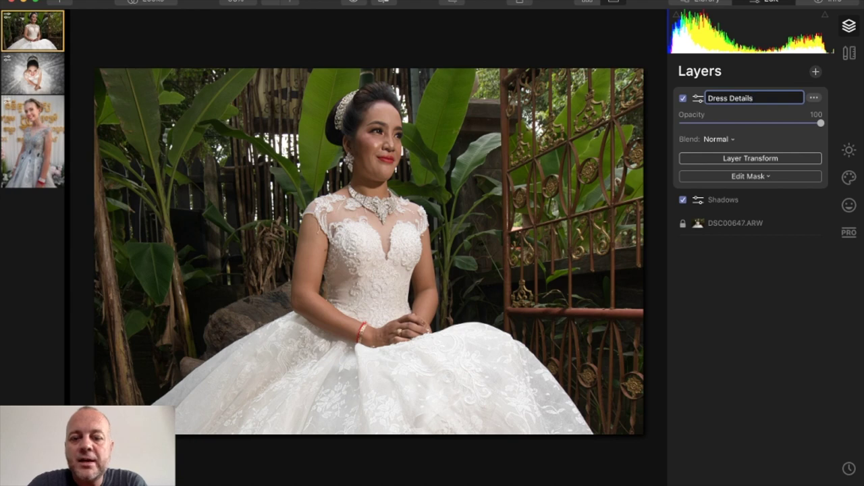
key("super+a")
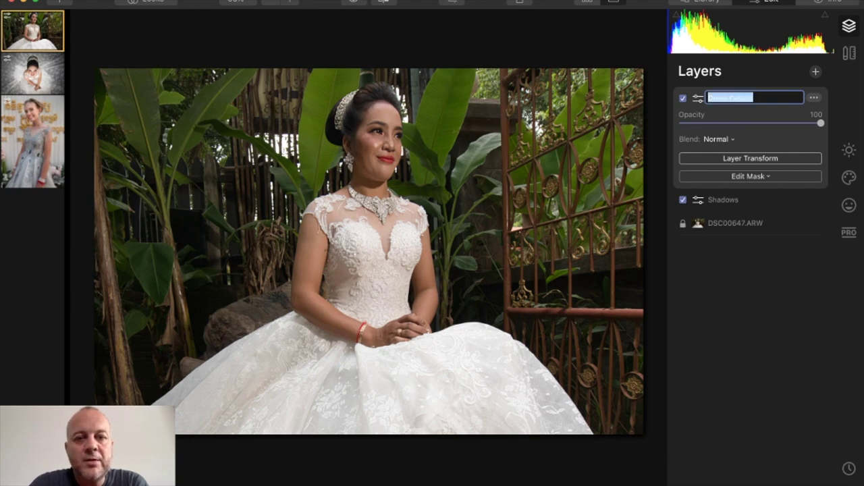
key("BackSpace")
key("Return")
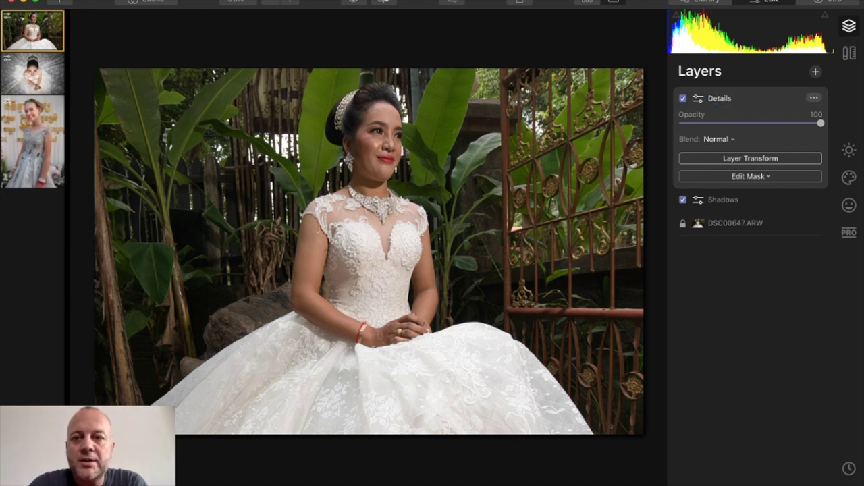
Step: Apply the Details Enhancer on the Details layer with small details at 34 and medium details at 51
left_click(848, 151)
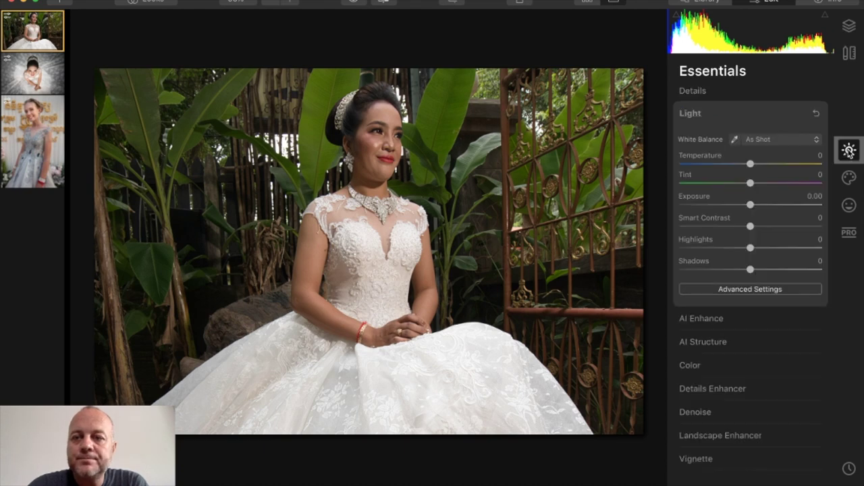
left_click(744, 388)
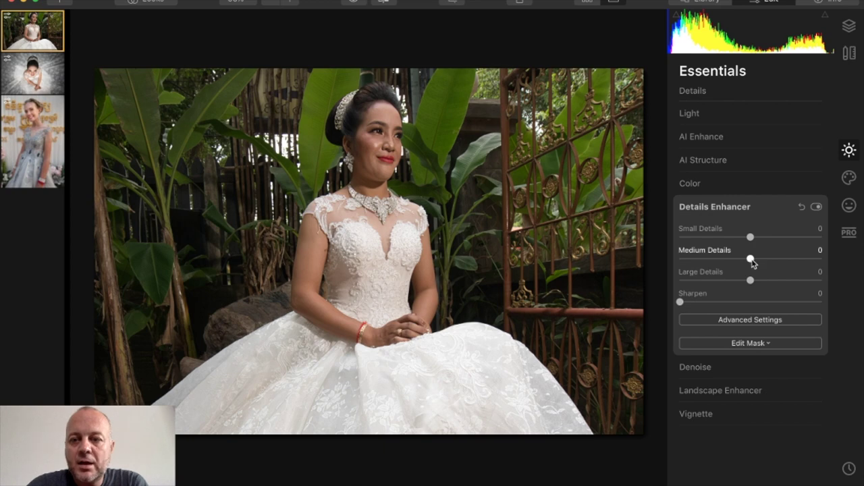
left_click(770, 238)
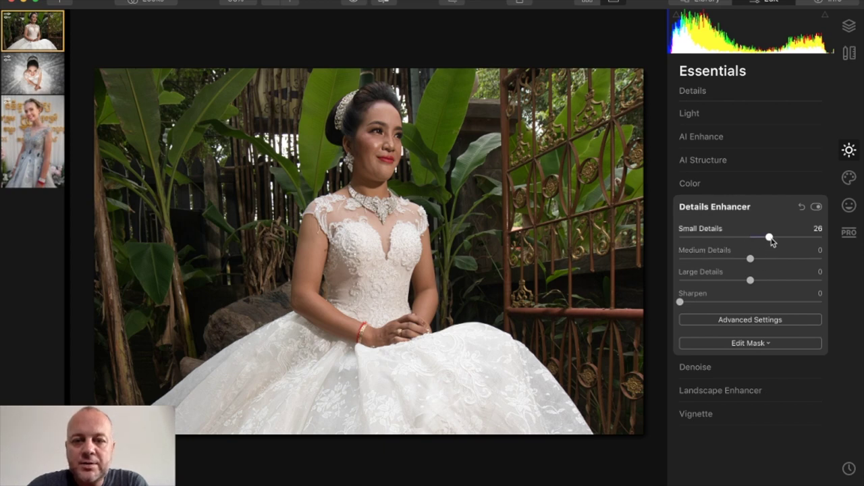
left_click(787, 260)
left_click_drag(787, 262, 794, 262)
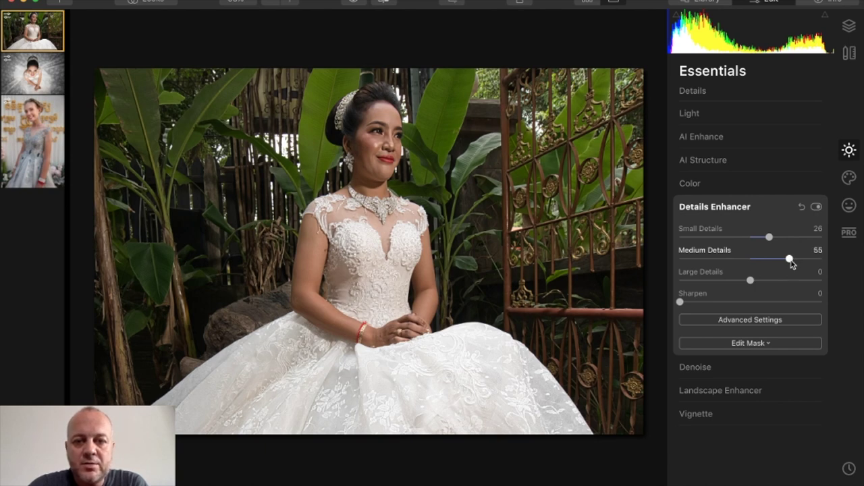
left_click_drag(768, 238, 773, 239)
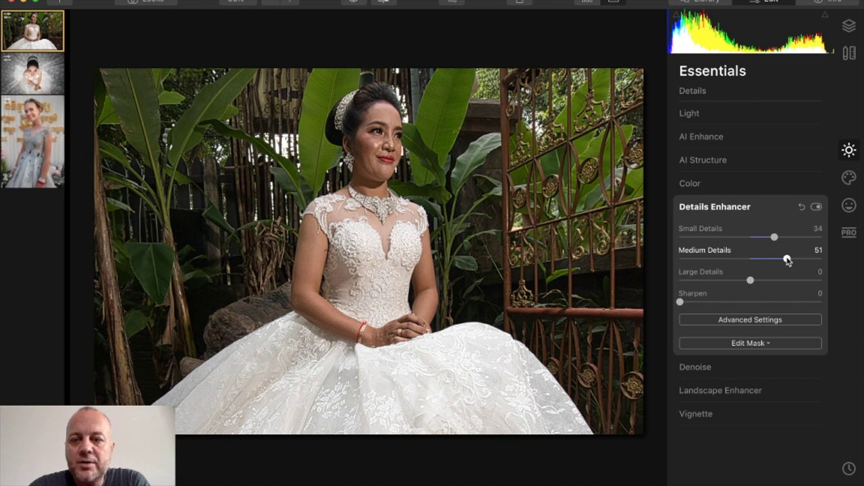
Step: Paint a Details Enhancer mask over the wedding dress, starting with a size 64 brush on the bodice and enlarging it for the skirt
left_click(748, 345)
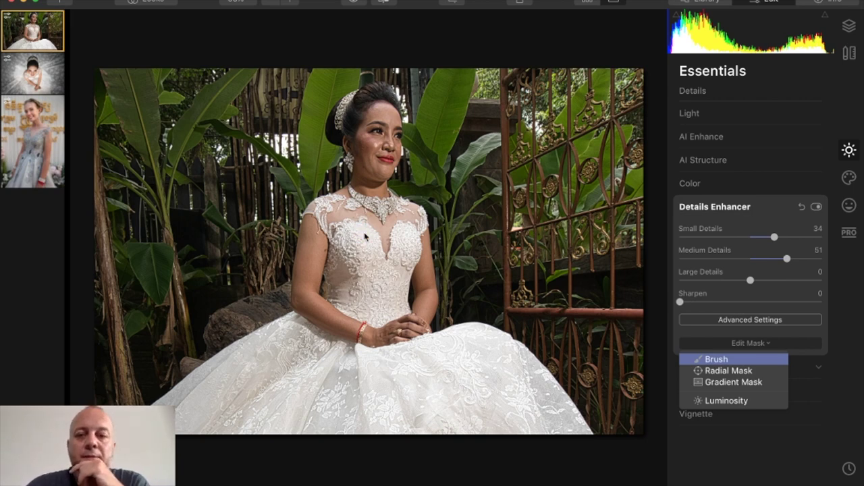
key("bracketleft")
key("bracketleft")
key("bracketleft")
key("bracketleft")
key("bracketleft")
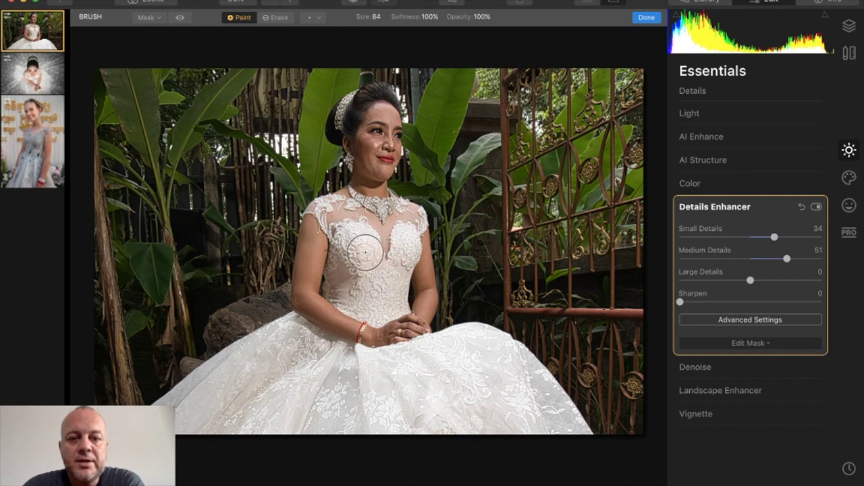
mouse_move(361, 277)
left_mouse_down()
mouse_move(377, 304)
mouse_move(385, 293)
mouse_move(370, 307)
mouse_move(400, 273)
mouse_move(395, 300)
mouse_move(408, 232)
mouse_move(402, 210)
mouse_move(384, 248)
mouse_move(372, 237)
mouse_move(382, 208)
mouse_move(353, 210)
mouse_move(386, 208)
mouse_move(321, 218)
mouse_move(357, 212)
mouse_move(347, 272)
mouse_move(359, 251)
mouse_move(417, 263)
mouse_move(401, 271)
mouse_move(396, 265)
mouse_move(396, 303)
mouse_move(371, 298)
mouse_move(397, 288)
mouse_move(417, 221)
mouse_move(399, 239)
mouse_move(403, 227)
mouse_move(361, 251)
mouse_move(354, 225)
mouse_move(367, 265)
mouse_move(351, 294)
mouse_move(362, 301)
mouse_move(378, 265)
mouse_move(364, 257)
mouse_move(381, 282)
mouse_move(393, 269)
mouse_move(330, 334)
mouse_move(313, 348)
mouse_move(298, 345)
mouse_move(346, 377)
mouse_move(281, 355)
mouse_move(306, 377)
mouse_move(249, 363)
mouse_move(202, 402)
mouse_move(259, 377)
mouse_move(178, 424)
mouse_move(243, 372)
mouse_move(181, 413)
mouse_move(370, 404)
mouse_move(296, 400)
mouse_move(404, 405)
mouse_move(342, 409)
mouse_move(468, 399)
mouse_move(407, 403)
mouse_move(428, 372)
mouse_move(398, 380)
mouse_move(480, 407)
left_mouse_up()
key("bracketright")
key("bracketright")
key("bracketright")
key("bracketright")
Step: Add another adjustment layer above the Details layer and name it Skin Face
left_click(848, 26)
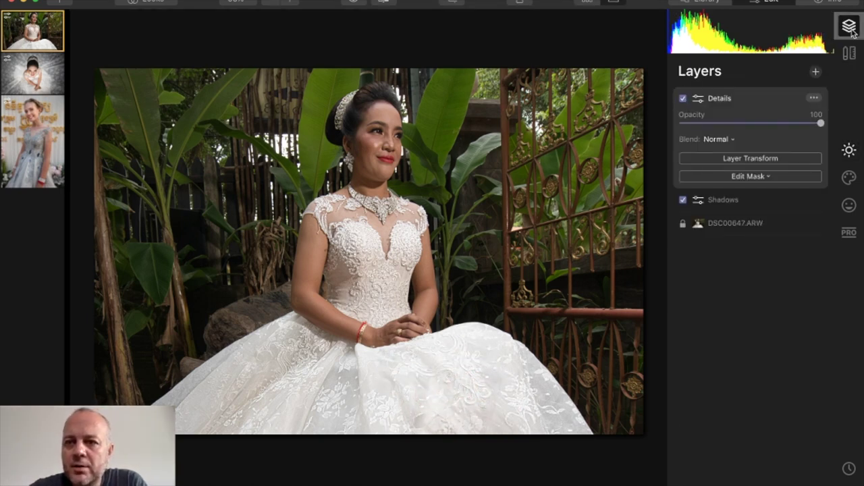
left_click(815, 73)
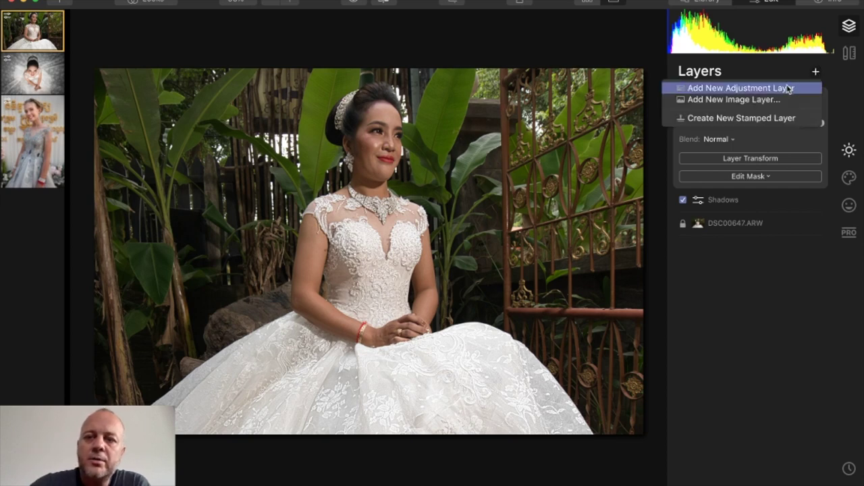
left_click(789, 87)
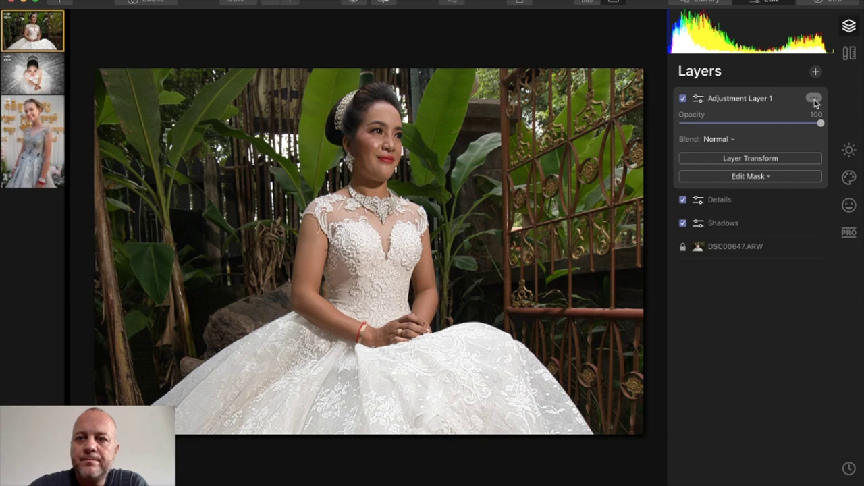
left_click(814, 99)
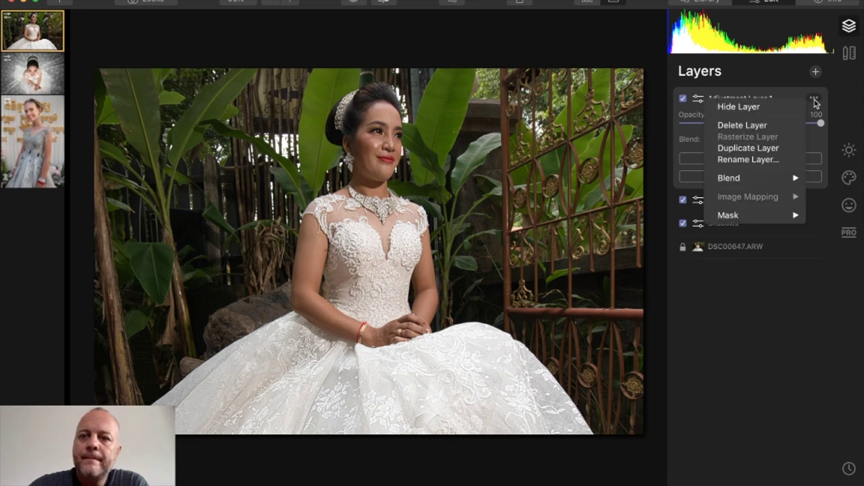
left_click(755, 157)
type("Skin")
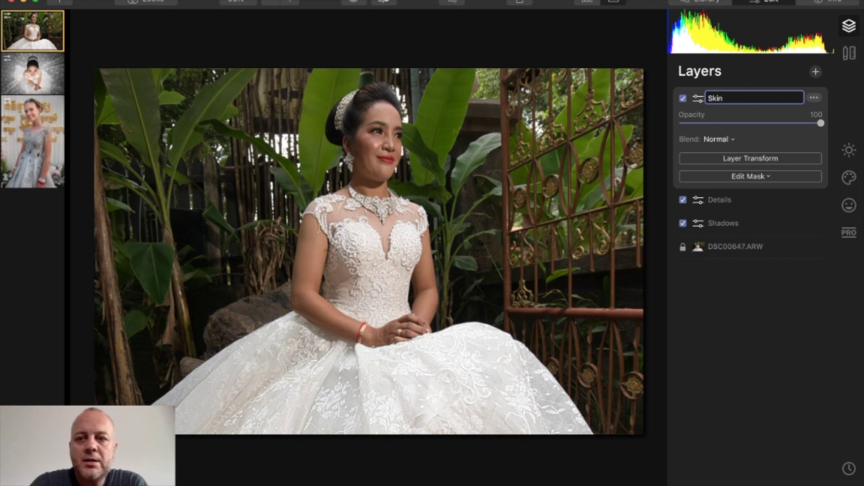
type(" Face")
key("Return")
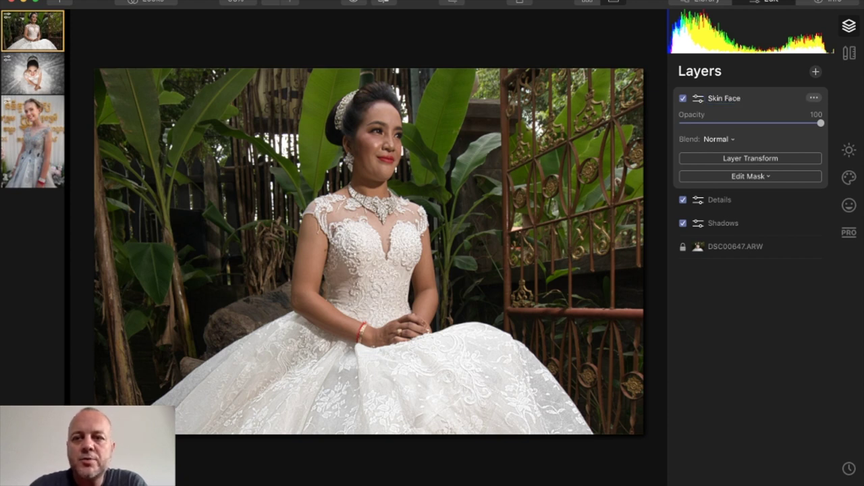
Step: Set the exposure to 0.36 in the Light filter of the Skin Face layer
left_click(852, 154)
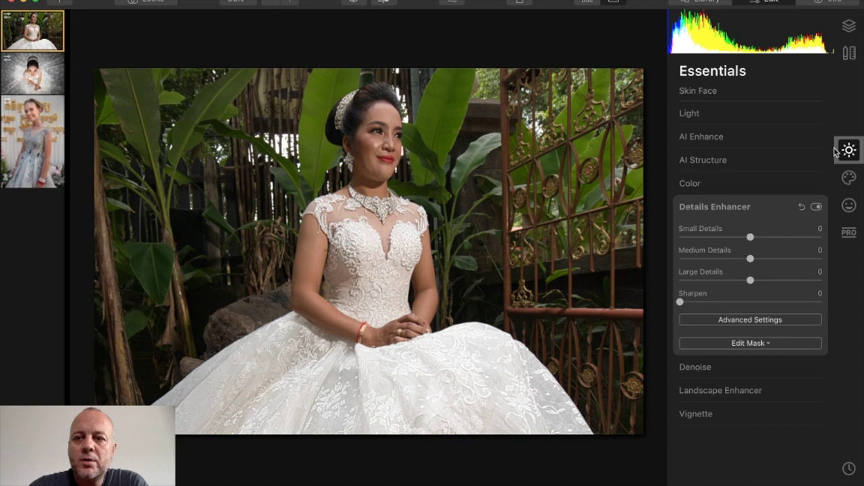
left_click(725, 114)
left_click(725, 114)
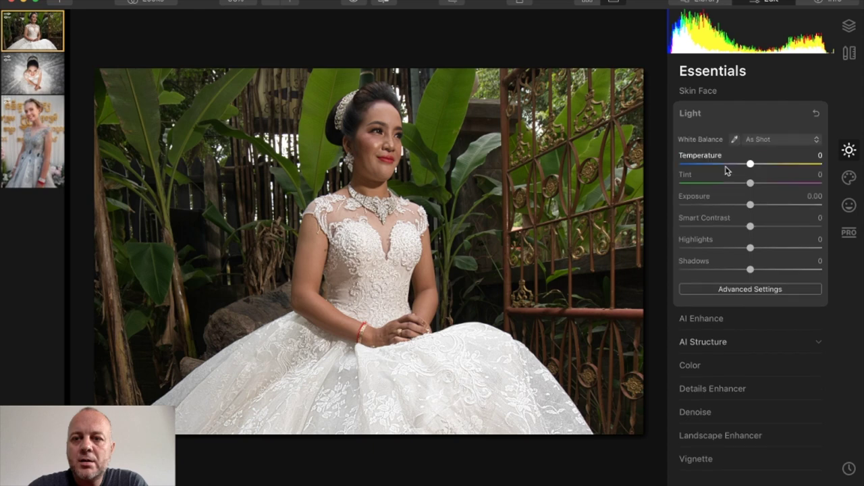
left_click_drag(750, 204, 756, 209)
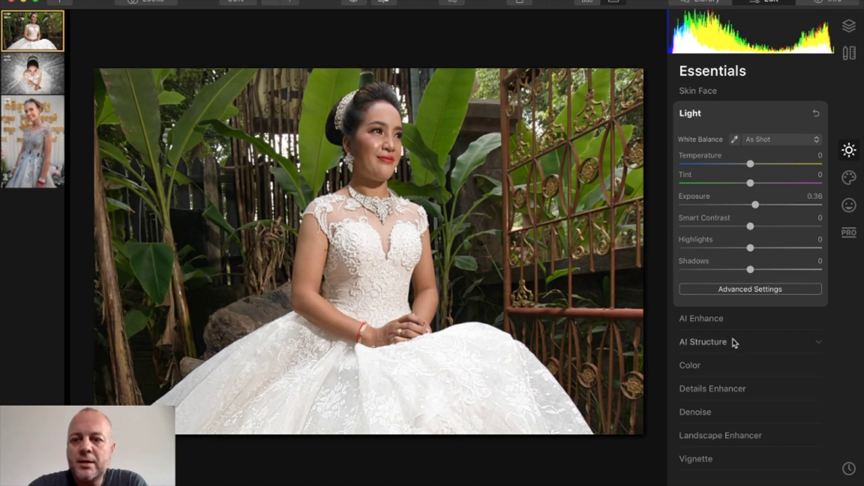
Step: Apply the AI Skin Enhancer to the Skin Face layer with an amount of 40
left_click(849, 206)
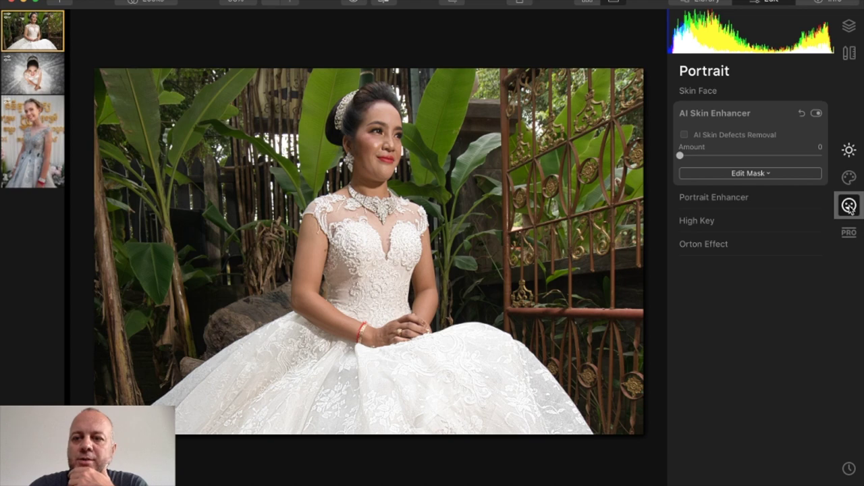
left_click_drag(737, 157, 750, 156)
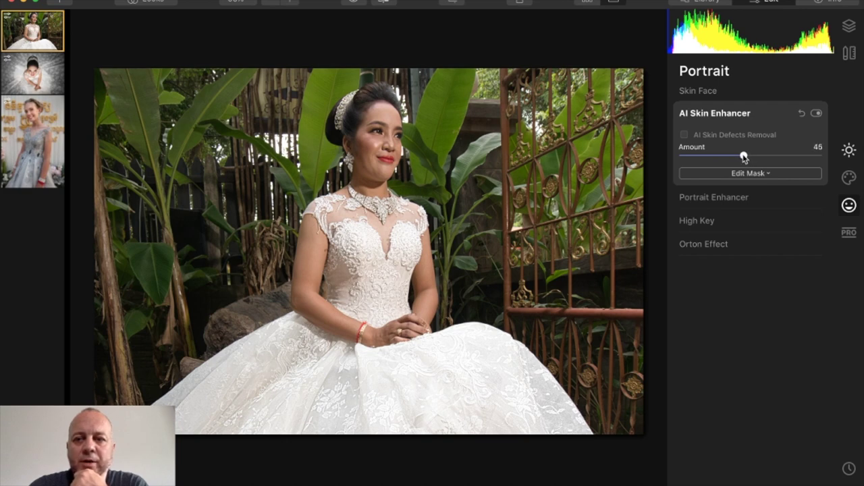
left_click_drag(743, 158, 740, 159)
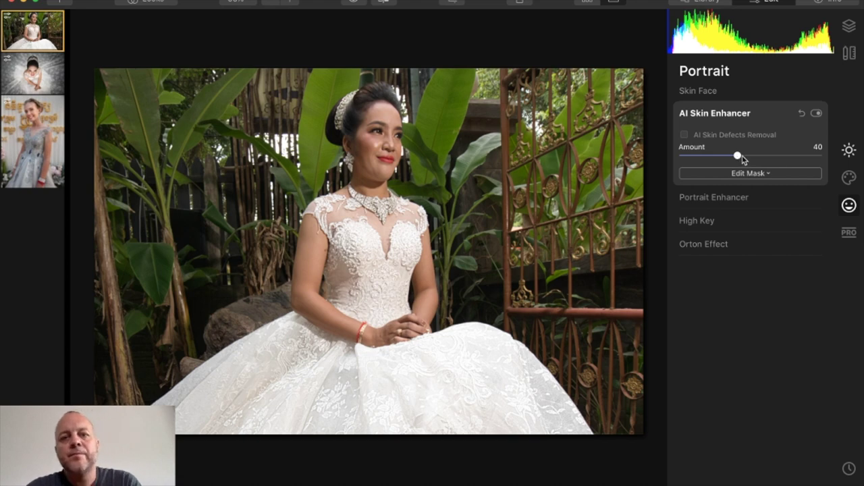
Step: Paint a brush mask on the Skin Face layer over the bride's face and exposed skin, reducing the brush size to 40
left_click(848, 26)
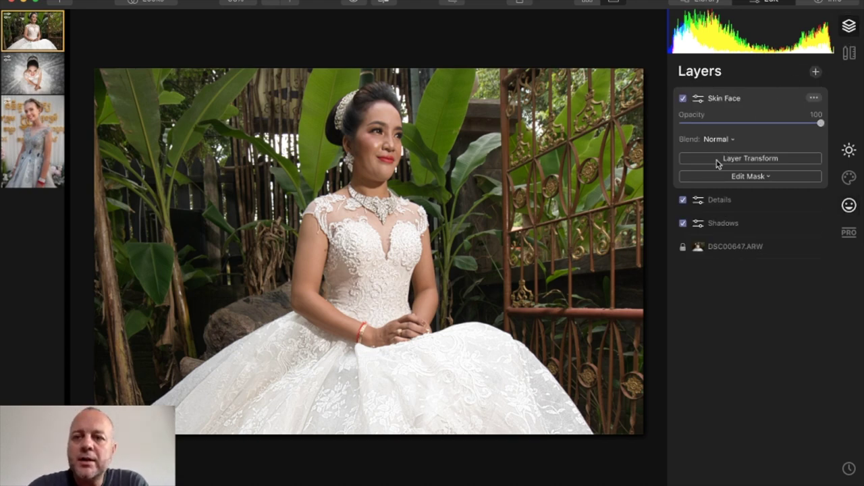
left_click(739, 178)
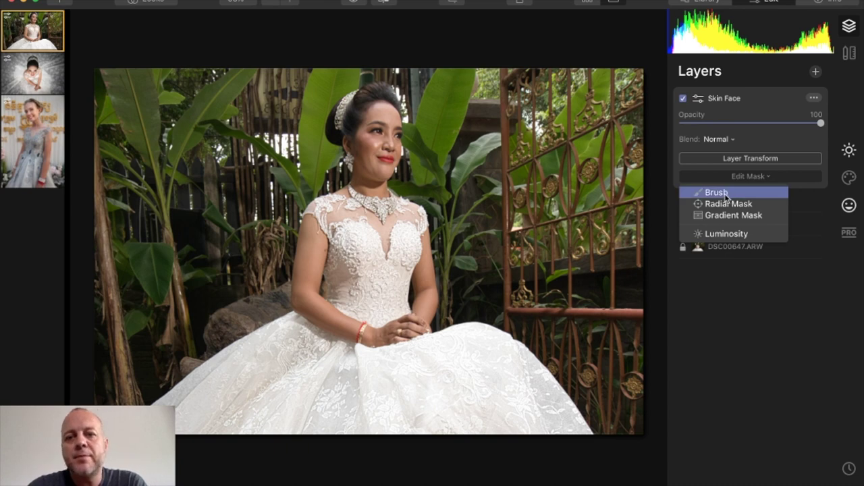
left_click(724, 195)
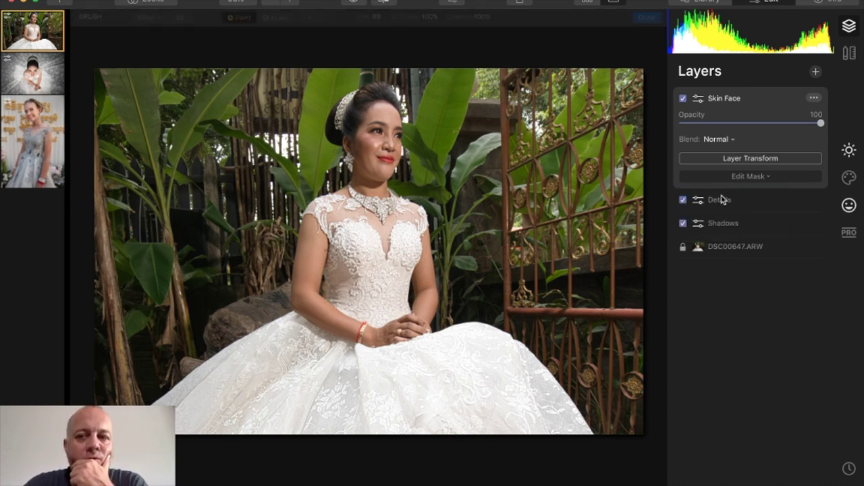
key("bracketleft")
key("bracketleft")
key("bracketleft")
key("bracketleft")
key("bracketleft")
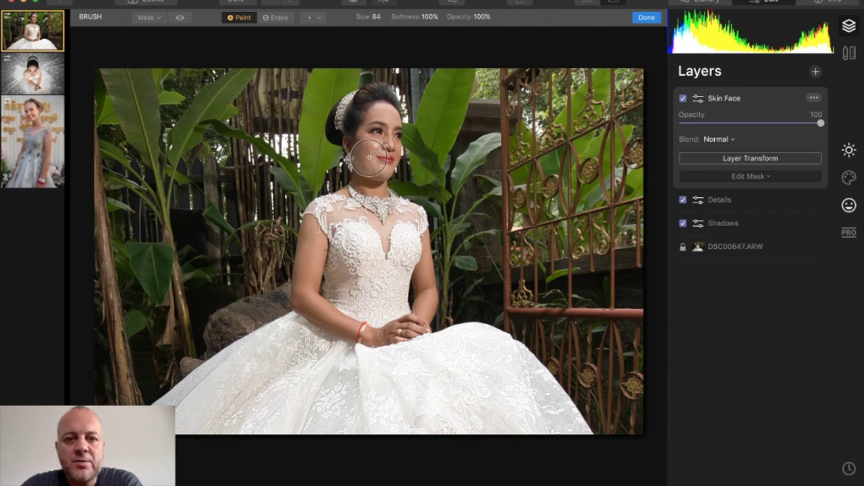
mouse_move(369, 156)
left_mouse_down()
mouse_move(382, 125)
mouse_move(391, 128)
mouse_move(390, 161)
mouse_move(389, 116)
mouse_move(372, 142)
mouse_move(378, 184)
mouse_move(362, 173)
mouse_move(374, 131)
mouse_move(358, 104)
mouse_move(340, 121)
mouse_move(357, 102)
mouse_move(339, 121)
mouse_move(367, 120)
mouse_move(369, 142)
mouse_move(383, 112)
mouse_move(359, 112)
mouse_move(354, 136)
mouse_move(376, 135)
mouse_move(389, 108)
mouse_move(392, 125)
mouse_move(381, 158)
mouse_move(316, 250)
mouse_move(312, 228)
mouse_move(305, 297)
mouse_move(312, 255)
mouse_move(310, 302)
mouse_move(362, 327)
mouse_move(407, 329)
mouse_move(350, 330)
mouse_move(341, 324)
mouse_move(401, 332)
mouse_move(422, 317)
mouse_move(430, 293)
mouse_move(424, 270)
mouse_move(422, 294)
left_mouse_up()
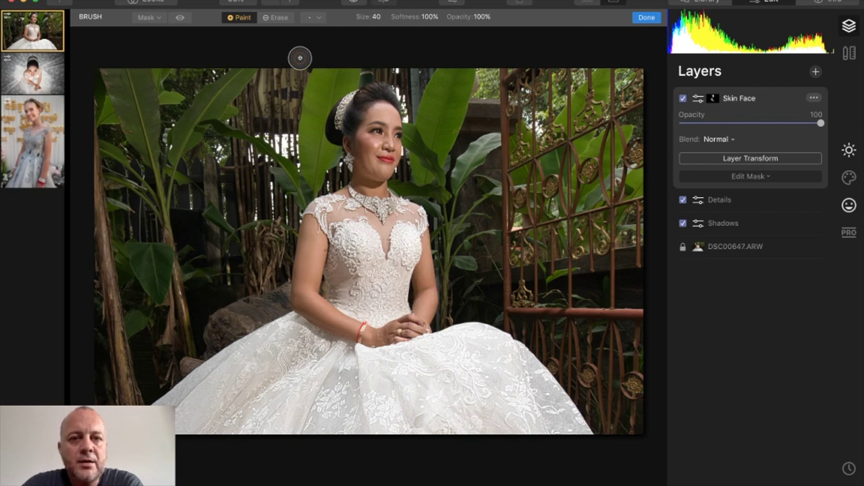
Step: Switch the Skin Face mask brush to Erase and reduce its size to 16
left_click(278, 18)
key("bracketleft")
key("bracketleft")
key("bracketleft")
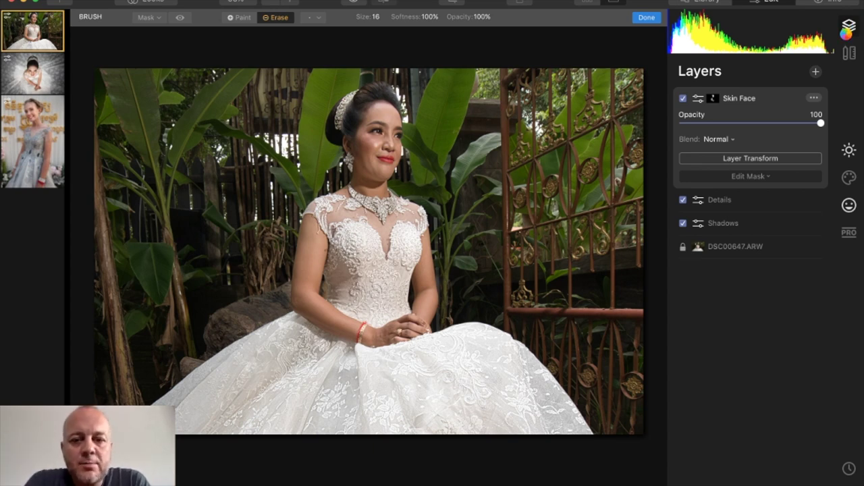
Step: Add another adjustment layer above Skin Face and name it Vignette
key("super+shift+n")
left_click(814, 99)
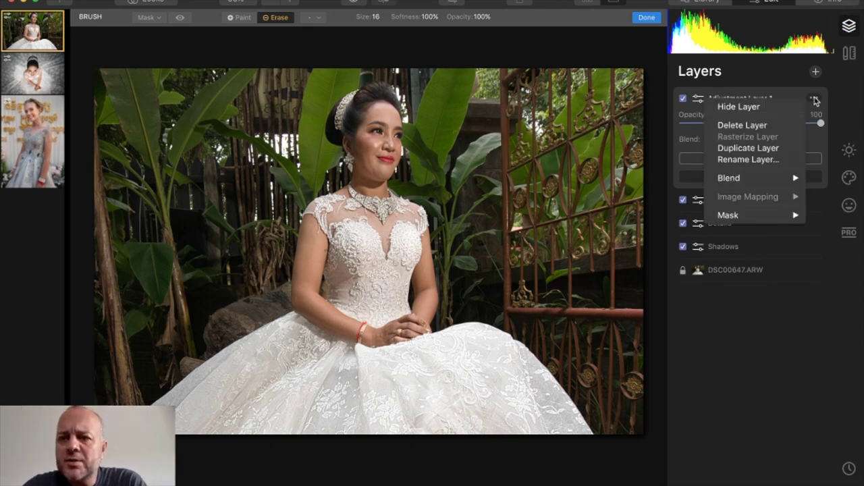
left_click(753, 159)
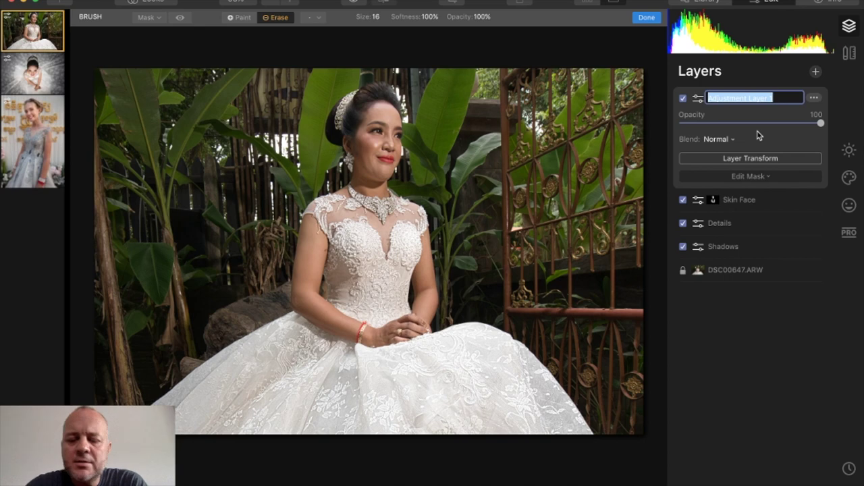
type("Vignette")
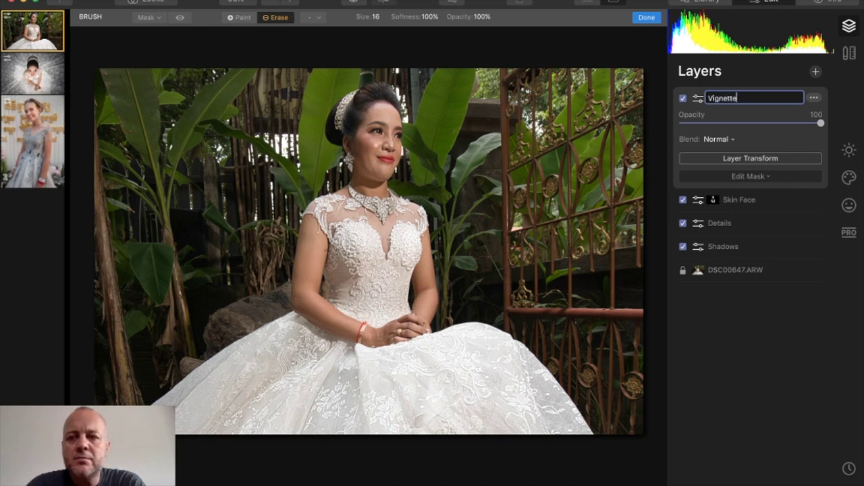
key("Return")
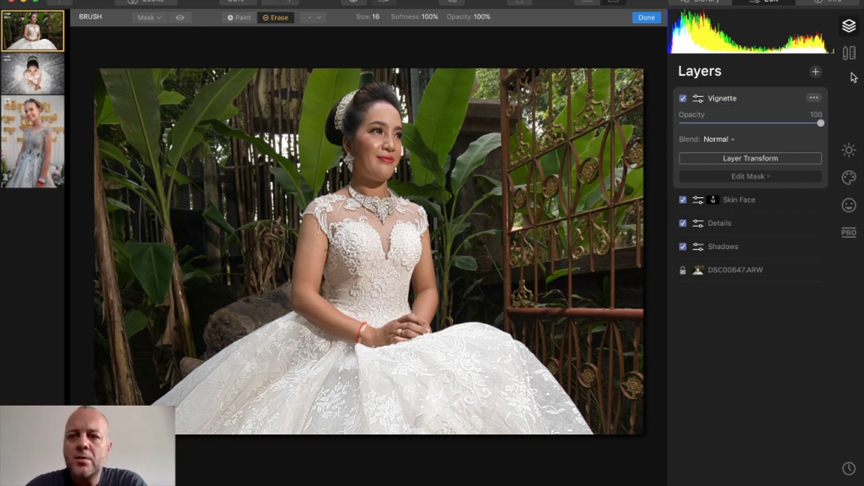
Step: Apply a Vignette filter with amount -96, size 35, roundness -24, feather 30 and inner light 17
left_click(853, 161)
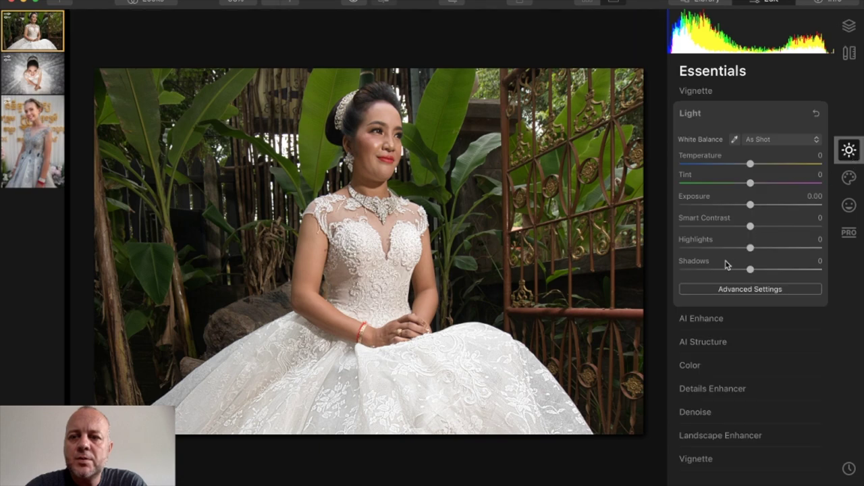
left_click(710, 459)
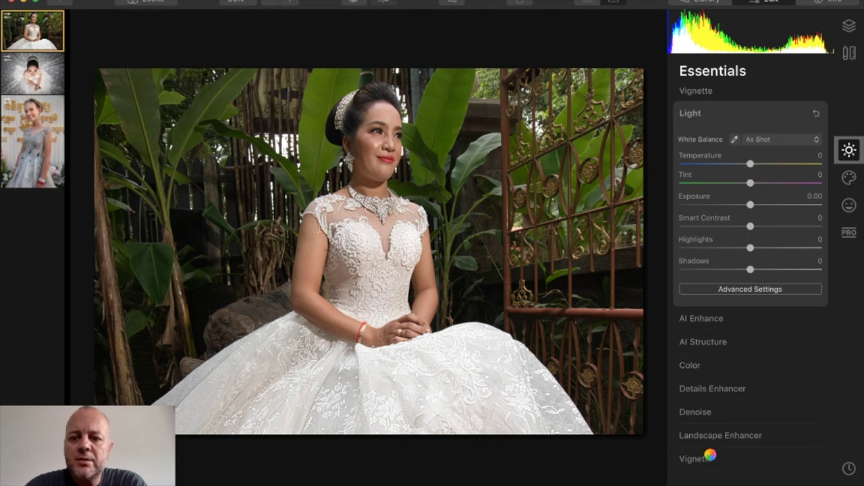
left_click_drag(704, 336, 682, 332)
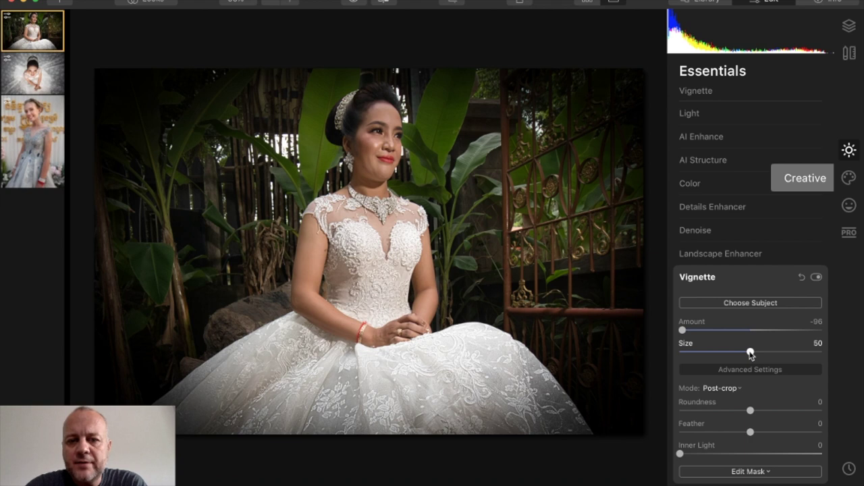
left_click_drag(750, 353, 729, 355)
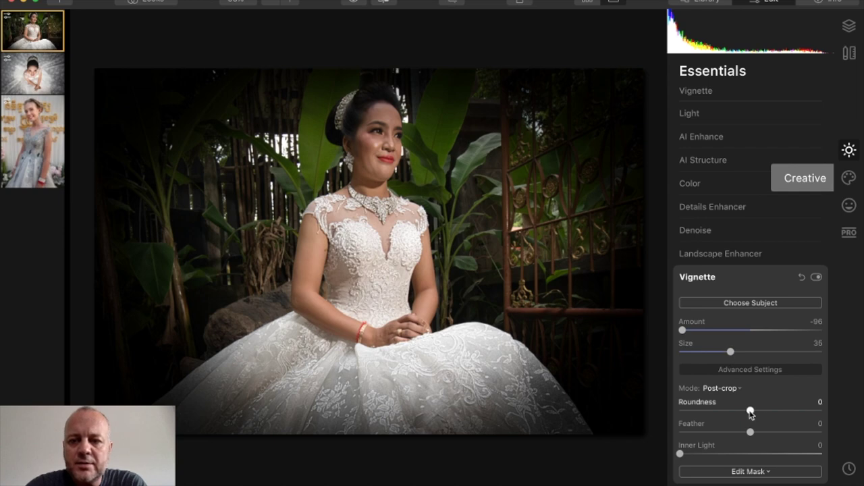
left_click_drag(750, 411, 733, 423)
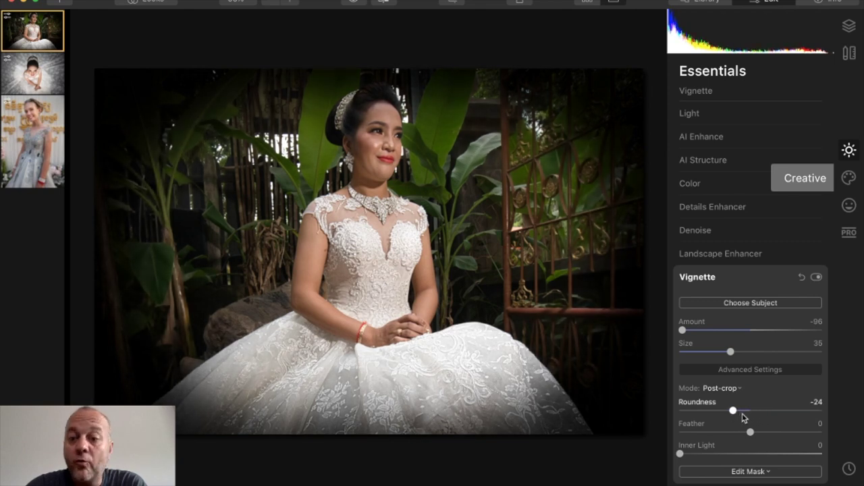
left_click_drag(750, 432, 704, 455)
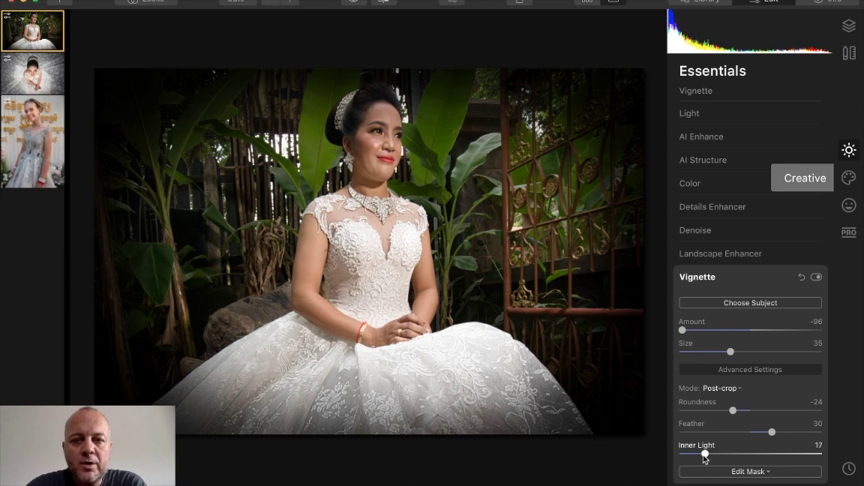
Step: Centre the vignette on the bride's necklace and set its amount to -66
left_click(743, 303)
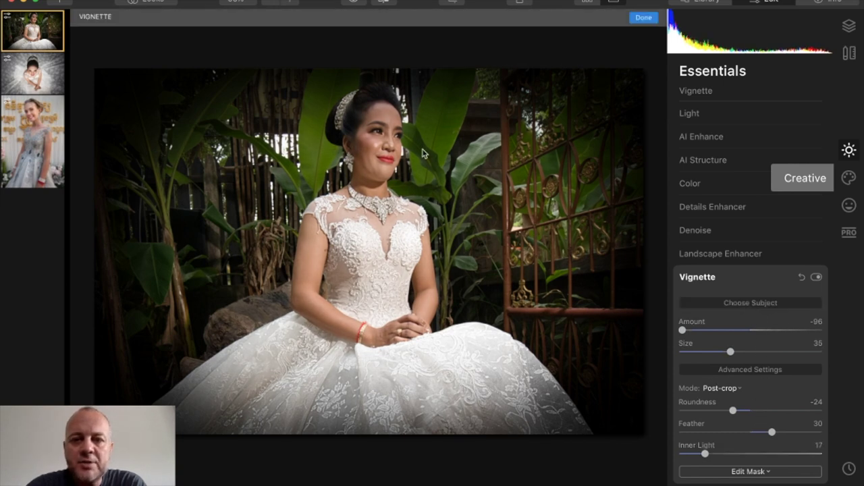
left_click(363, 186)
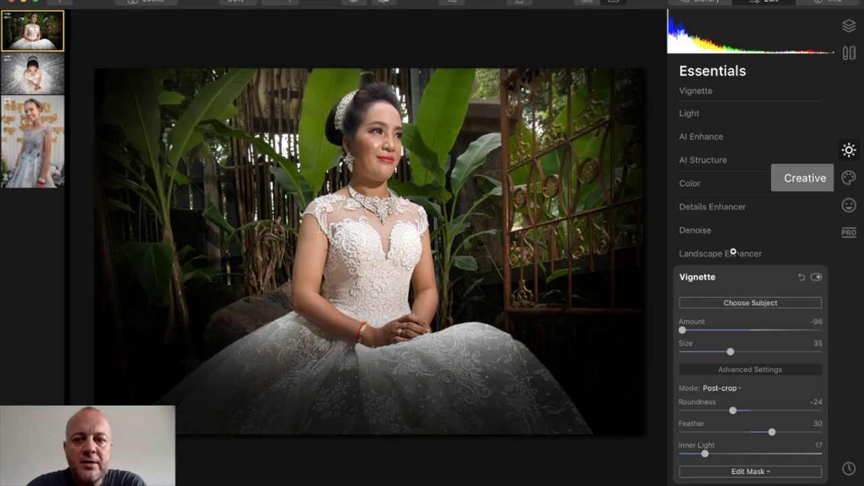
left_click(750, 305)
left_click(374, 194)
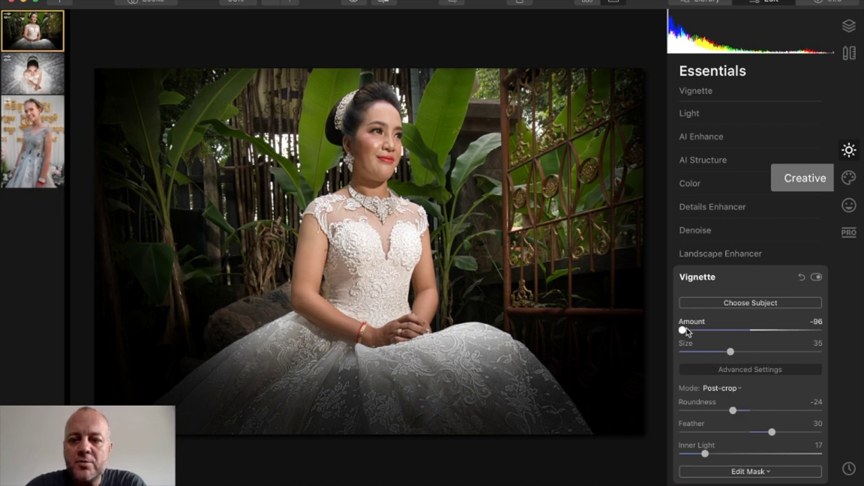
left_click_drag(684, 331, 704, 330)
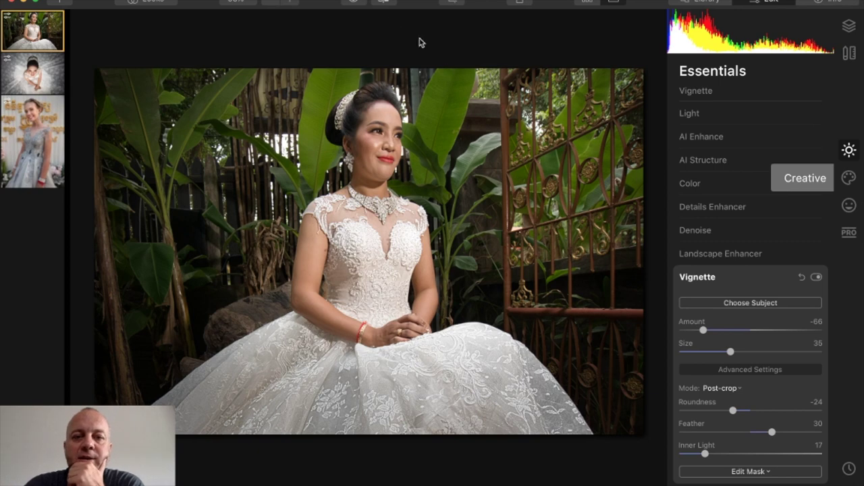
Step: Compare the edited portrait with the original in the split before/after view and by toggling the quick preview
left_click(384, 3)
left_click_drag(362, 92, 314, 98)
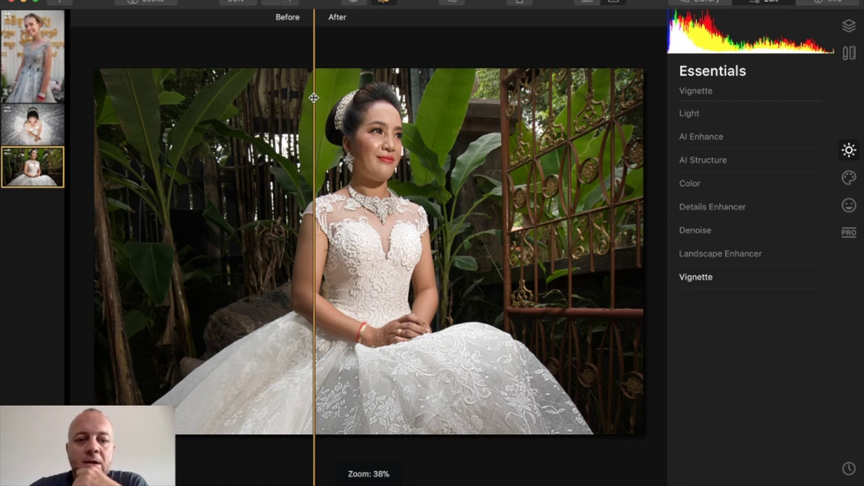
left_click_drag(314, 98, 367, 134)
left_click(383, 2)
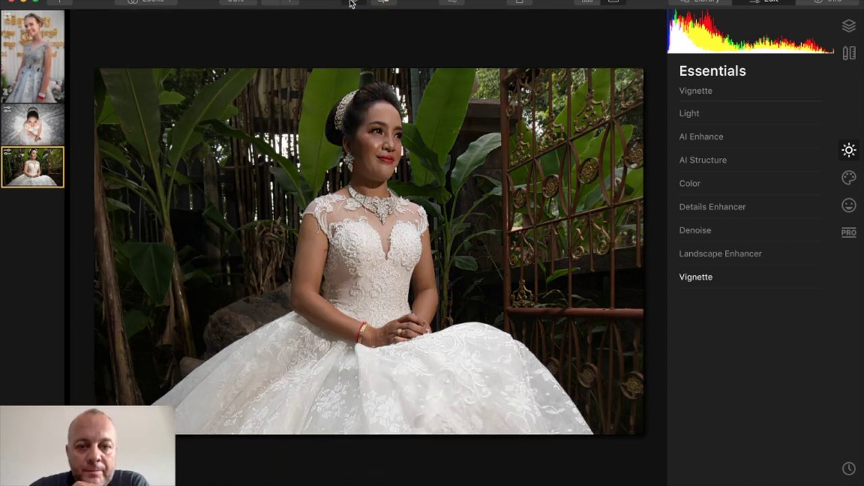
left_click(350, 4)
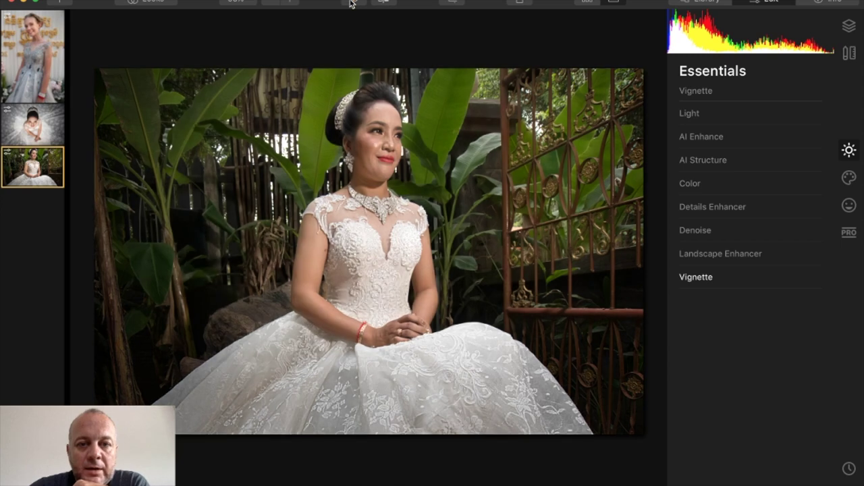
left_click(350, 3)
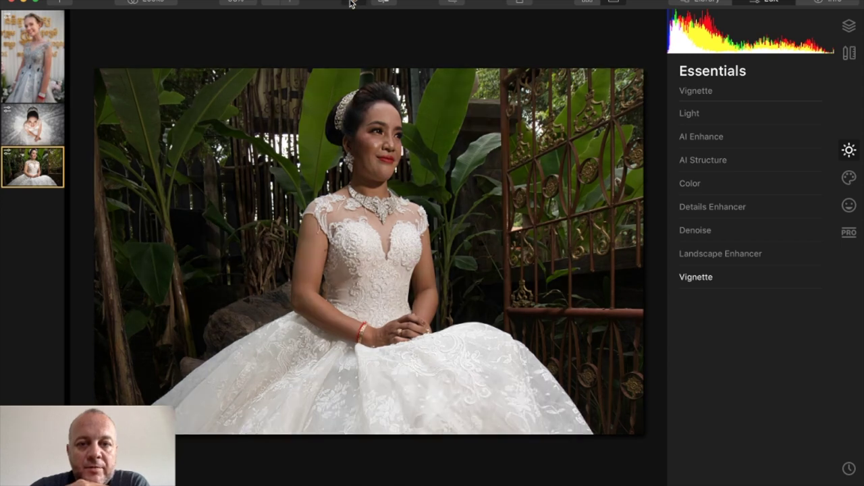
left_click(350, 4)
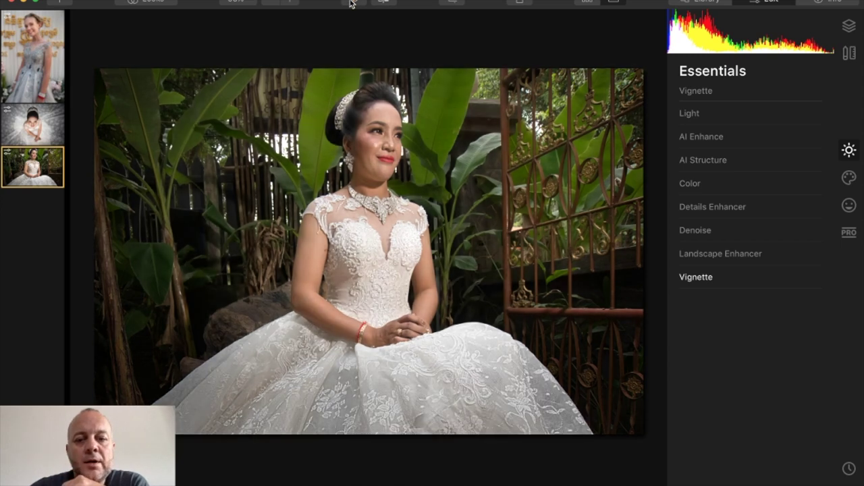